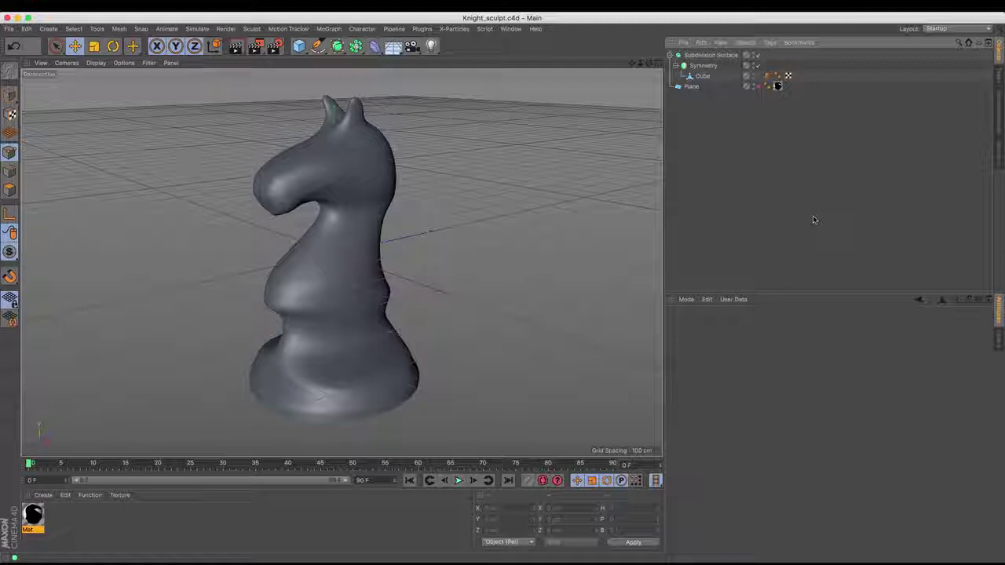
Put the knight's Cube mesh into edge editing and view its base from the side.
left_click(703, 76)
left_click(10, 171)
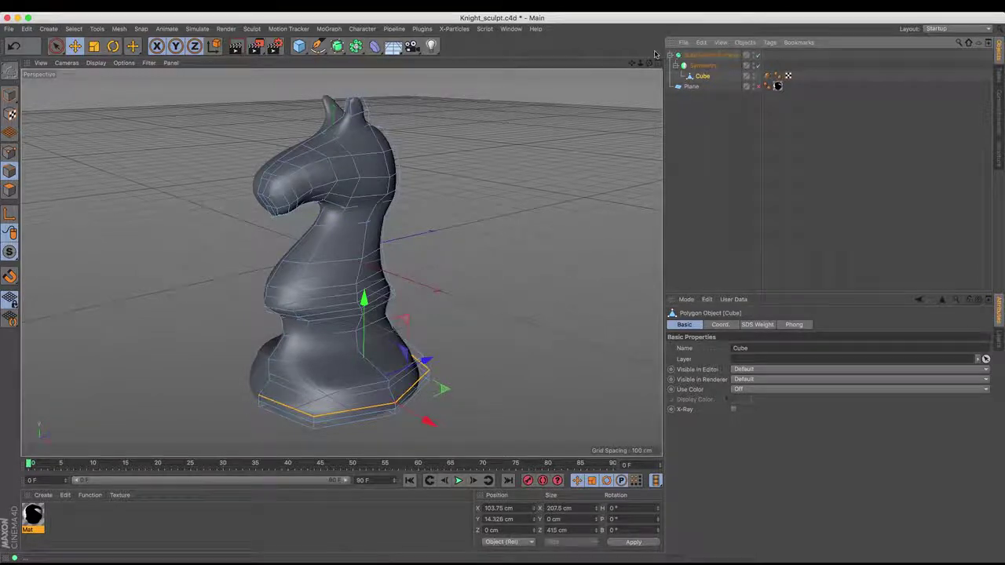
left_click_drag(650, 63, 612, 71)
left_click_drag(341, 262, 352, 273, "alt")
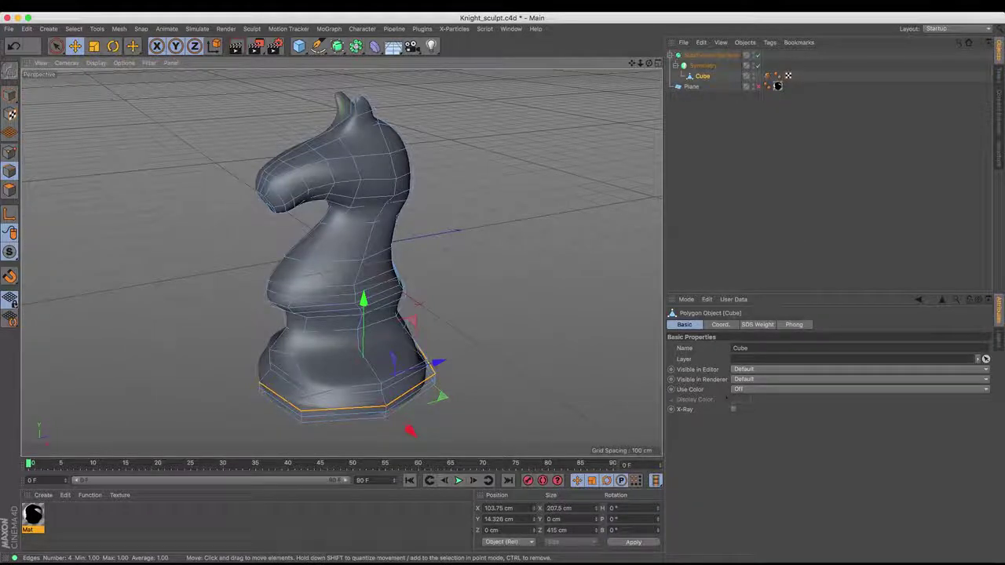
left_click_drag(650, 64, 341, 262)
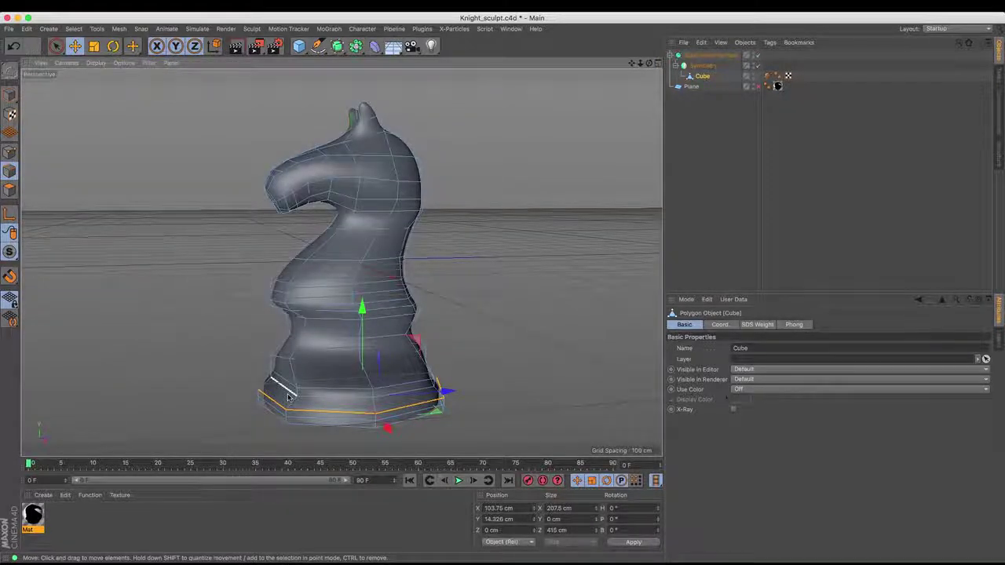
left_click_drag(648, 63, 341, 263)
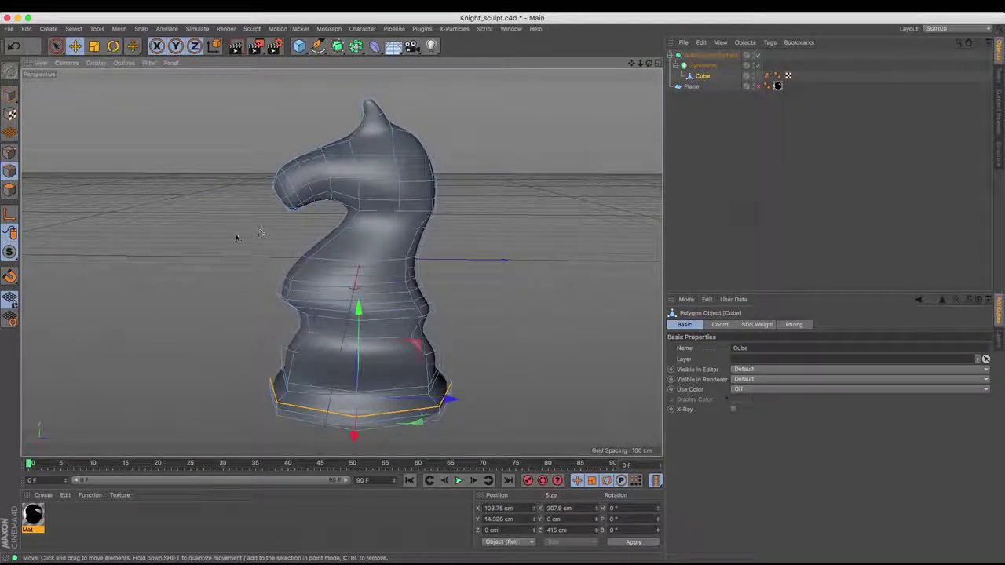
Loop-select the edge loop just above the knight's base rim, with Stop at Boundary Edges enabled.
key("u")
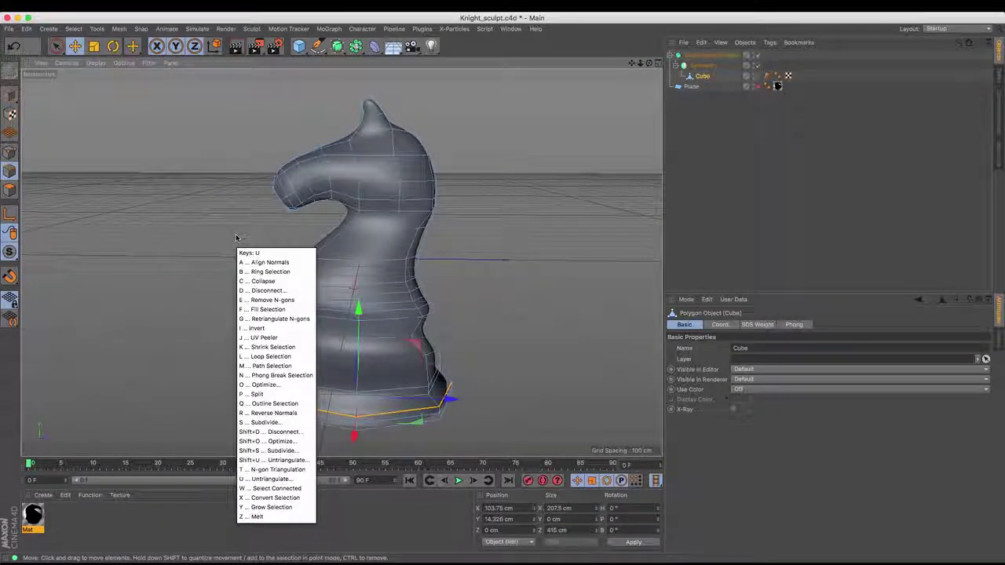
key("l")
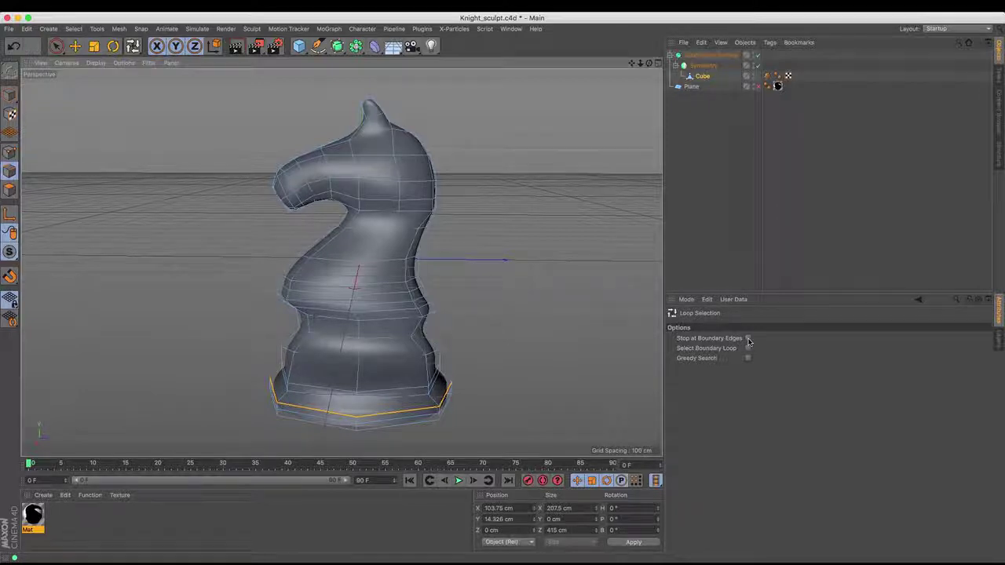
left_click(438, 382)
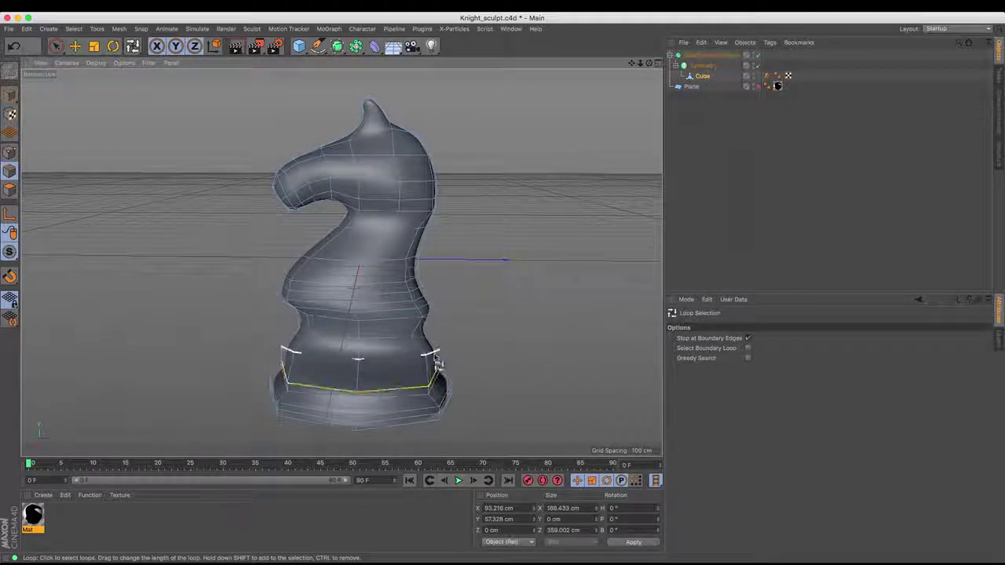
left_click(428, 346)
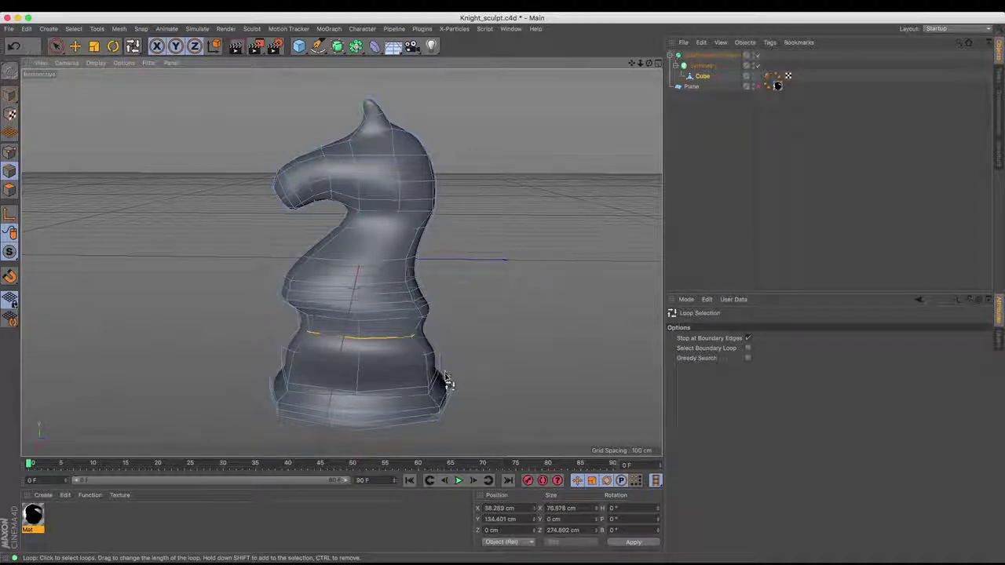
left_click(471, 379)
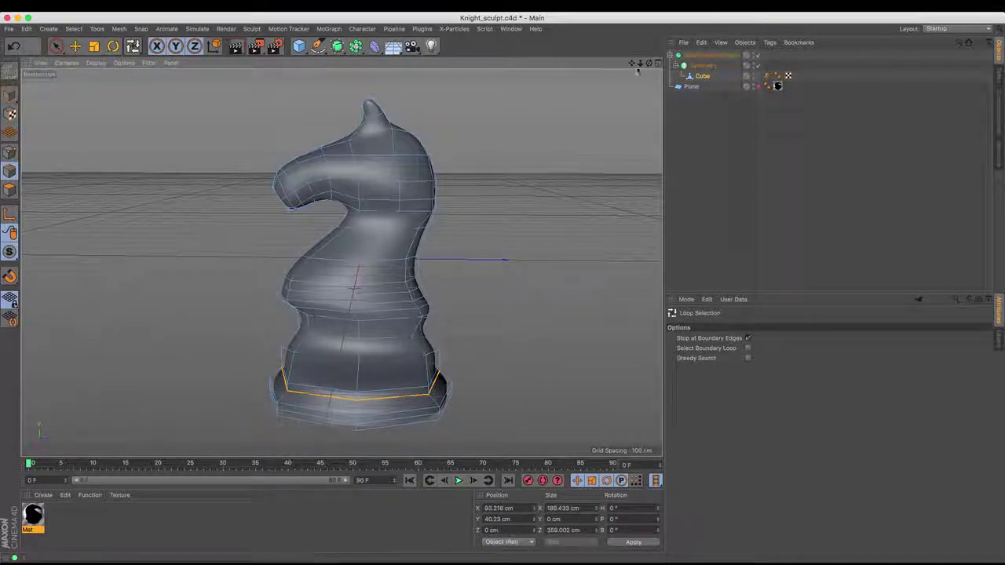
left_click_drag(650, 62, 605, 42)
left_click_drag(341, 263, 341, 262, "alt")
Scale the front and back centre points on the base rim's upper edge to about 383.65 cm apart along Z.
left_click(9, 151)
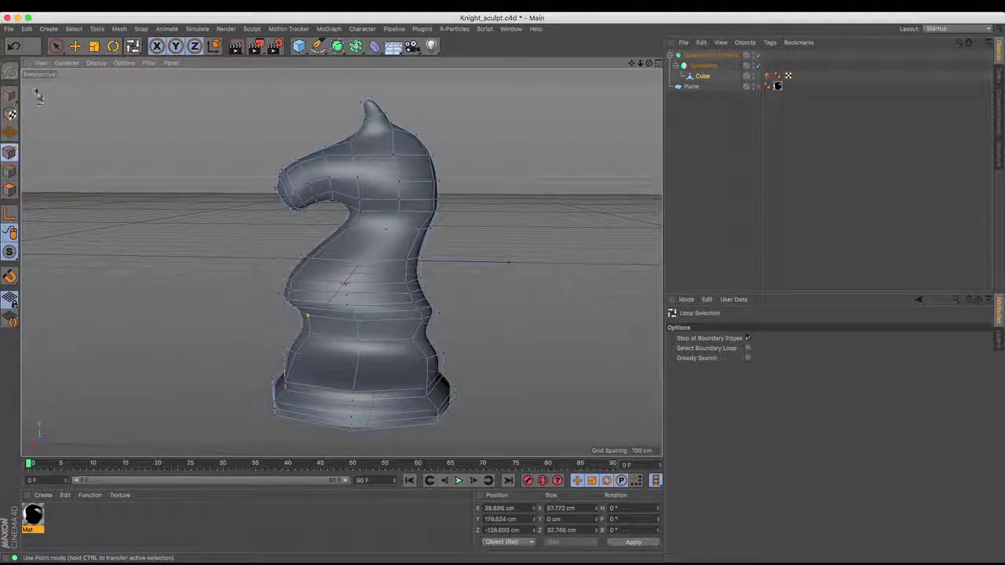
left_click(75, 46)
left_click(442, 371)
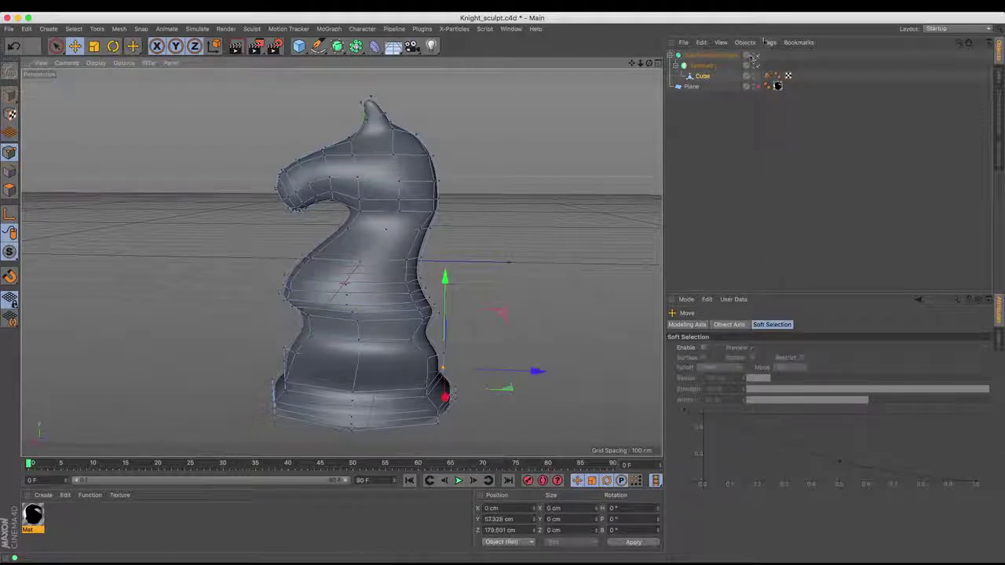
left_click_drag(648, 63, 689, 90)
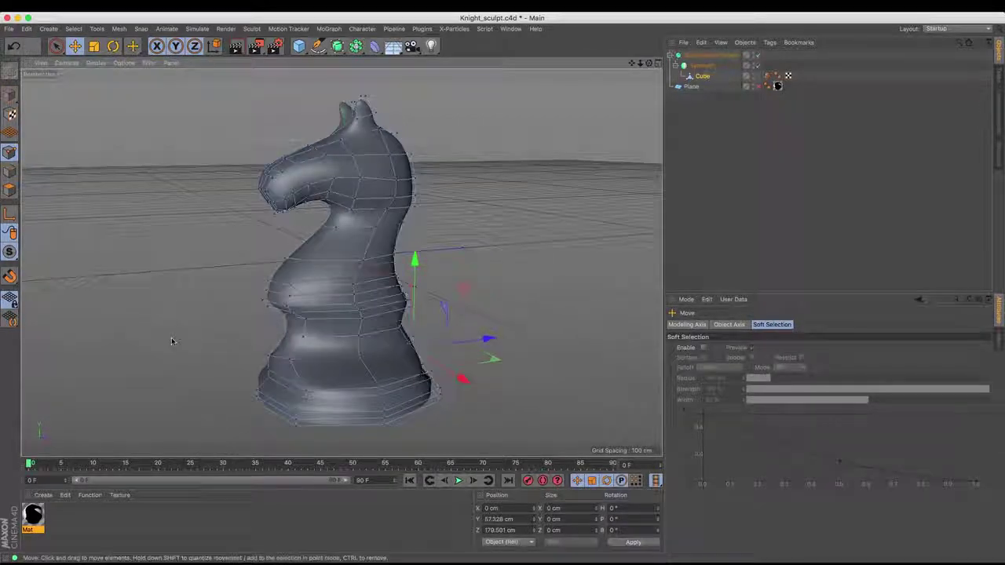
left_click(270, 367, "shift")
left_click(94, 46)
left_click_drag(430, 349, 434, 347)
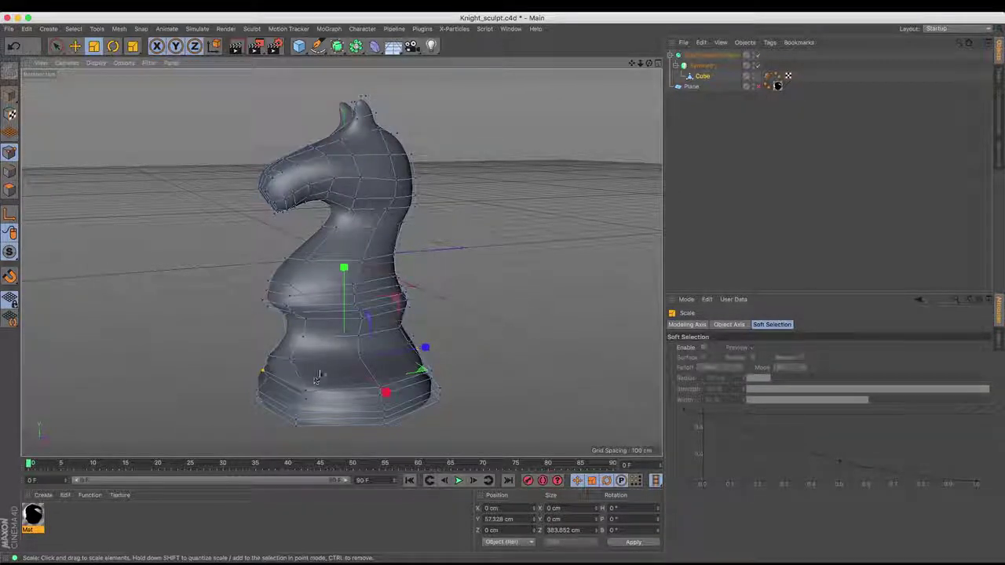
Scale the two diagonal corner points on the base rim's upper edge to about 309.26 cm apart along Z.
left_click(75, 47)
left_click(304, 392)
left_click(431, 371, "shift")
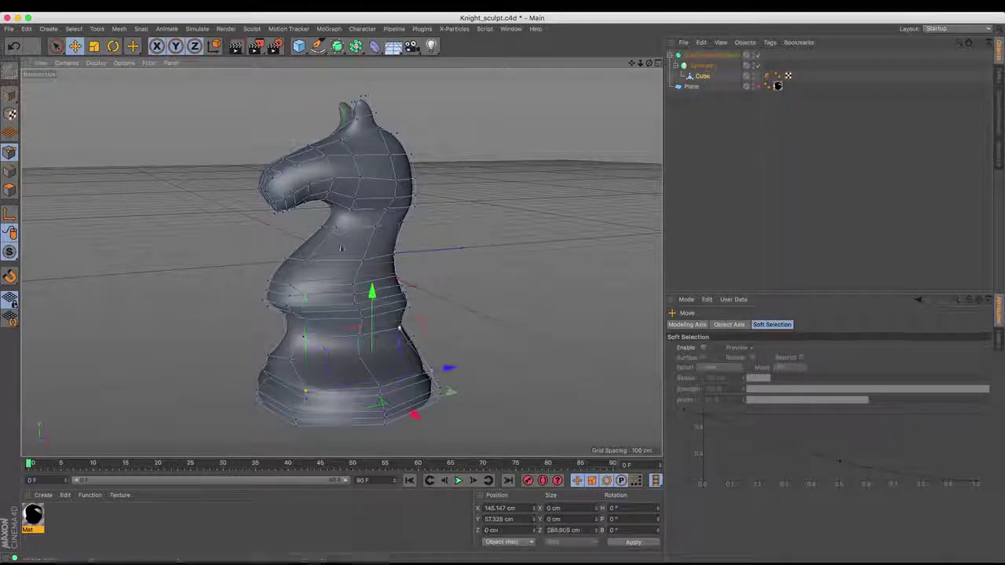
key("t")
left_click_drag(451, 368, 458, 380)
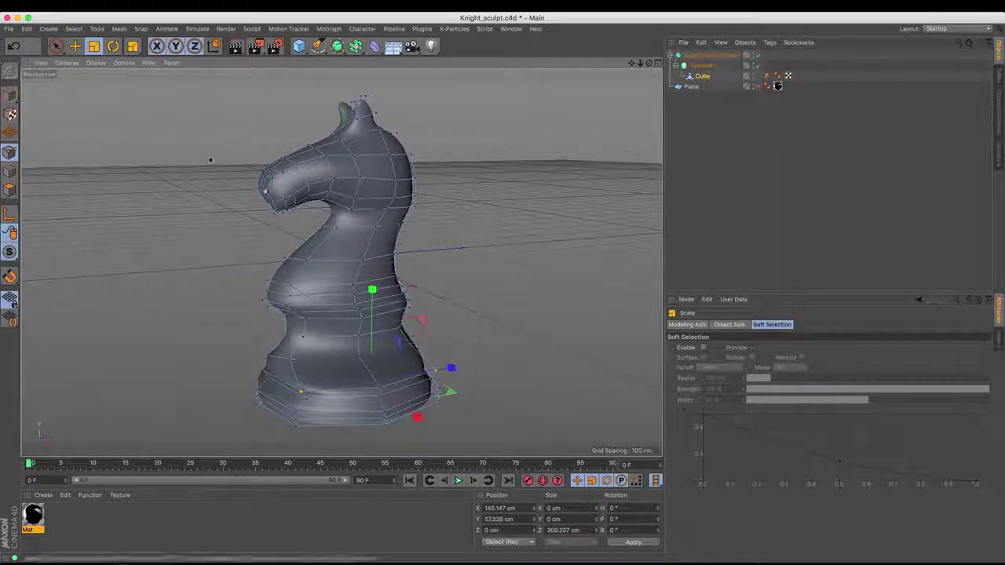
Move the base rim's upper corner points outward along X and place the side point at about X 196.94 cm.
left_click(75, 46)
left_click_drag(417, 417, 428, 424)
left_click(532, 384)
left_click(381, 388)
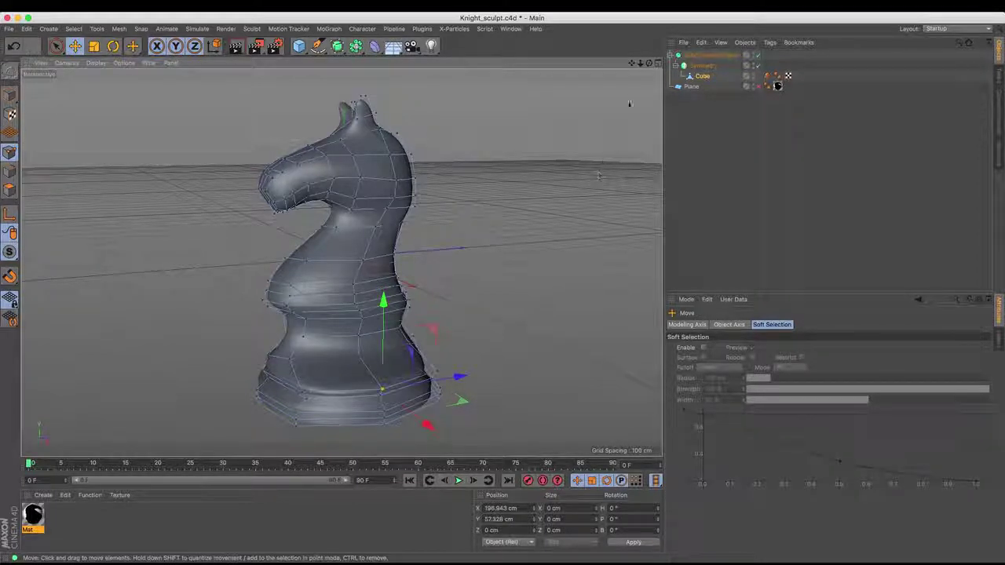
Move the two front points just above the base rim inward along Z to about -152.94 cm.
left_click_drag(650, 63, 307, 57)
left_click_drag(341, 263, 341, 262, "alt")
left_click(273, 359)
left_click(289, 361, "shift")
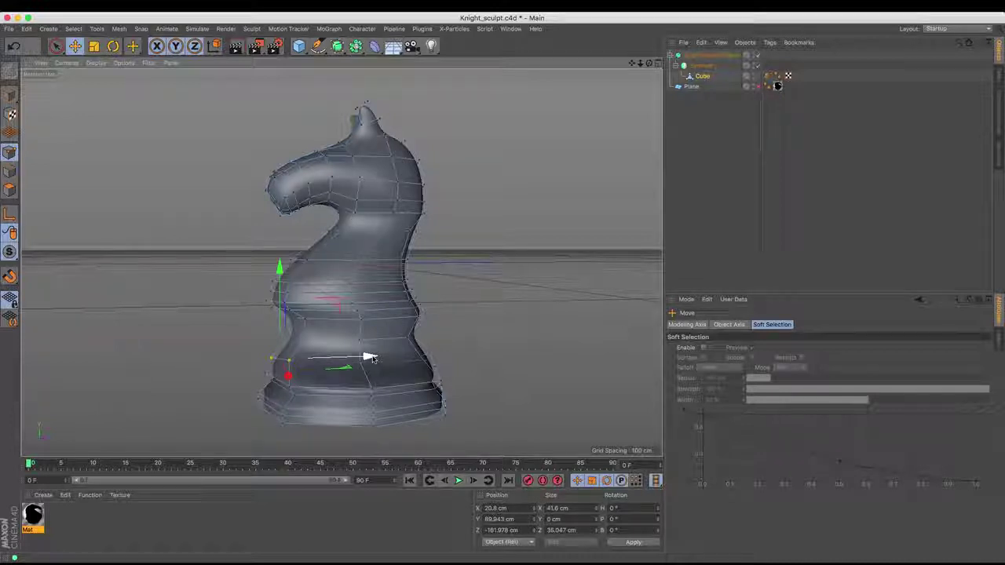
left_click_drag(371, 358, 377, 359)
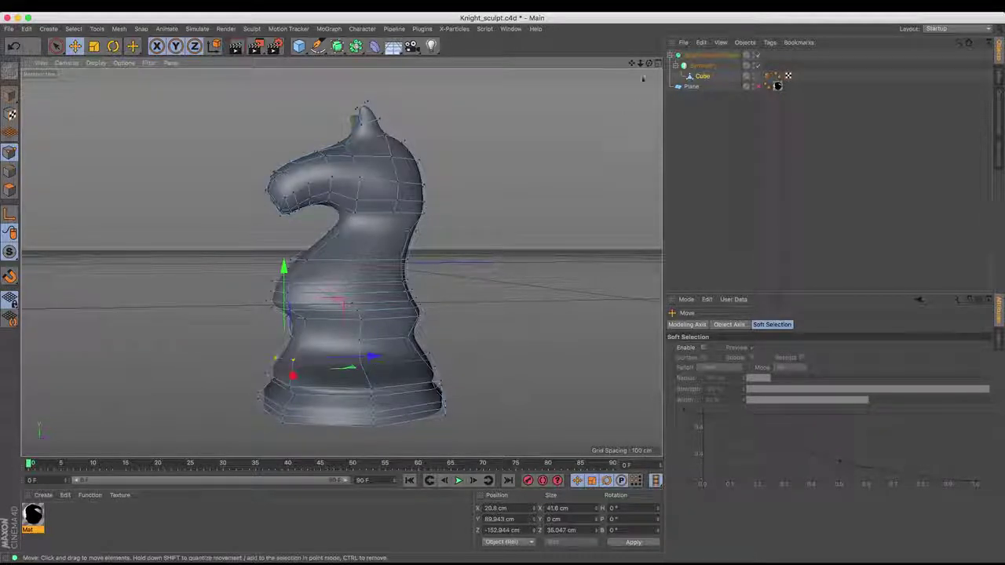
Move the two rear side points just above the base rim outward along X, and select the back centre point.
left_click_drag(650, 62, 494, 88)
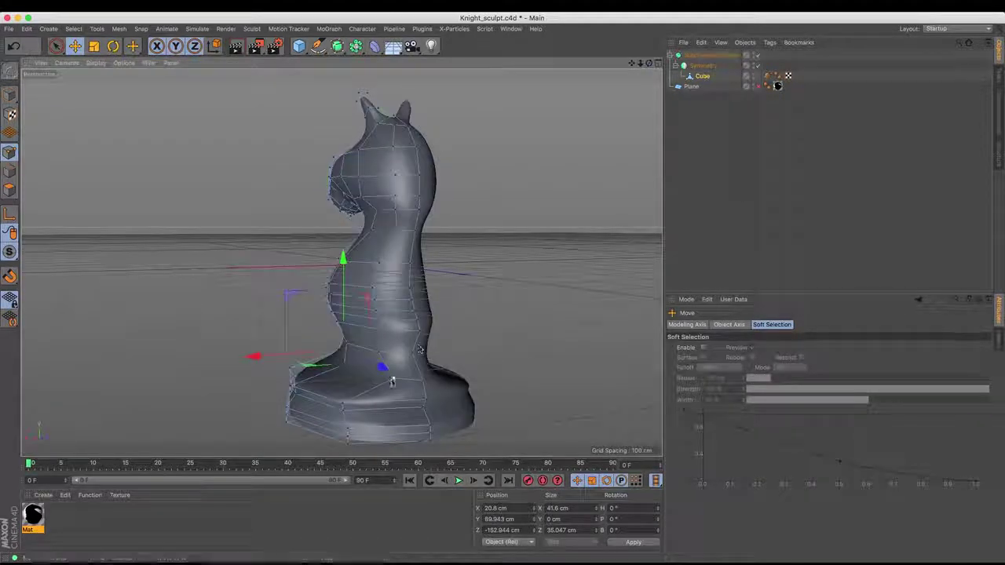
left_click(347, 368)
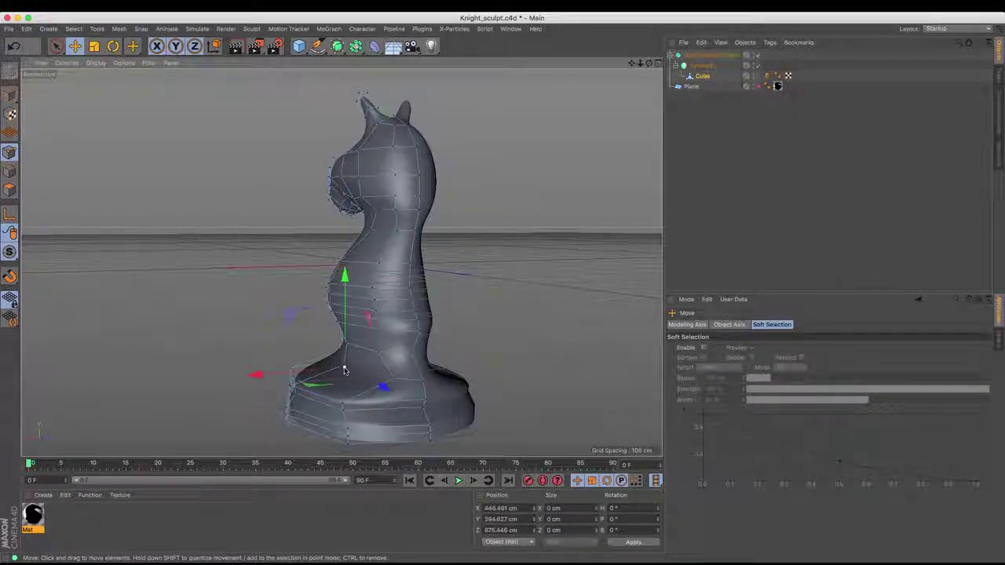
left_click(394, 379, "shift")
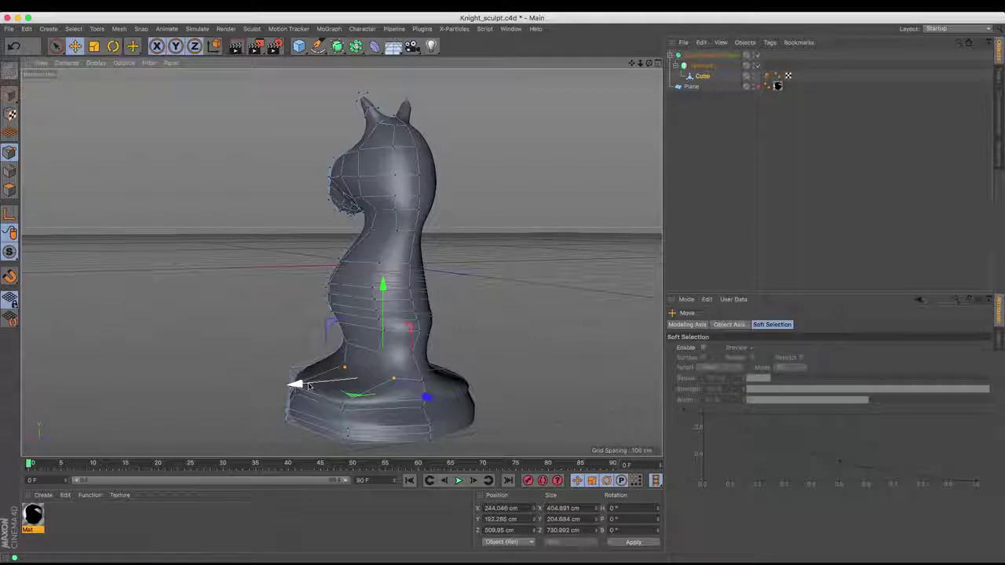
left_click_drag(302, 386, 293, 385)
left_click(425, 381)
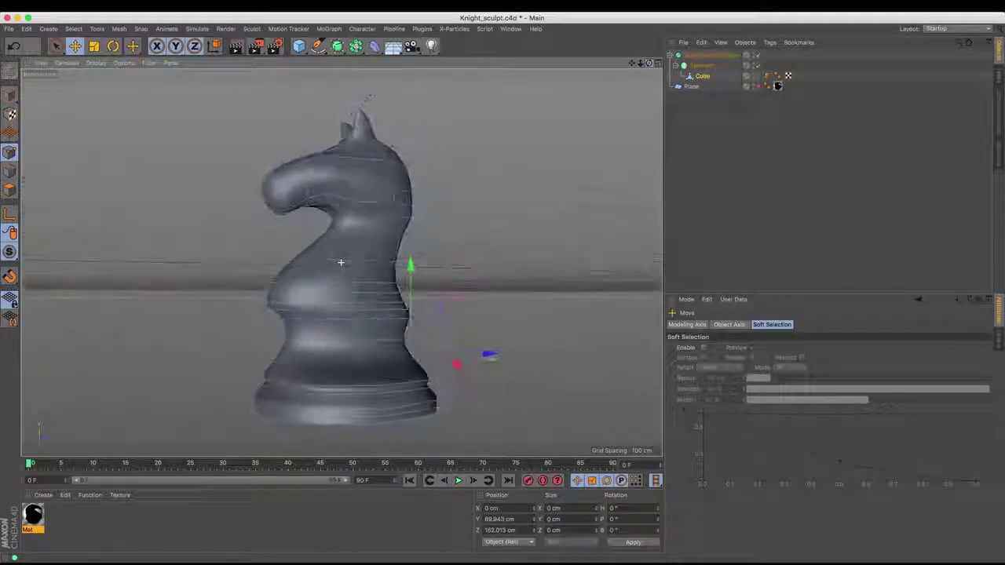
Move the two front points at the knight's lower waist slightly inward along Z and clear the selection.
left_click_drag(341, 262, 449, 209, "alt")
left_click(307, 333)
left_click(294, 330, "shift")
left_click_drag(386, 332, 390, 333)
left_click(690, 187)
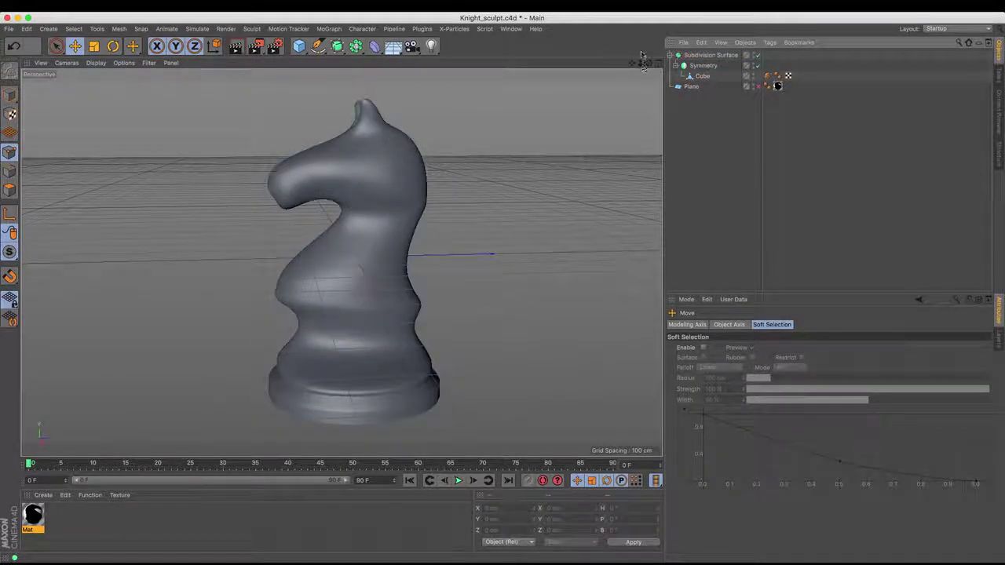
Move the Cube mesh's side point behind the jaw inward along X and inspect the knight from several angles.
left_click_drag(645, 63, 697, 91)
left_click(702, 76)
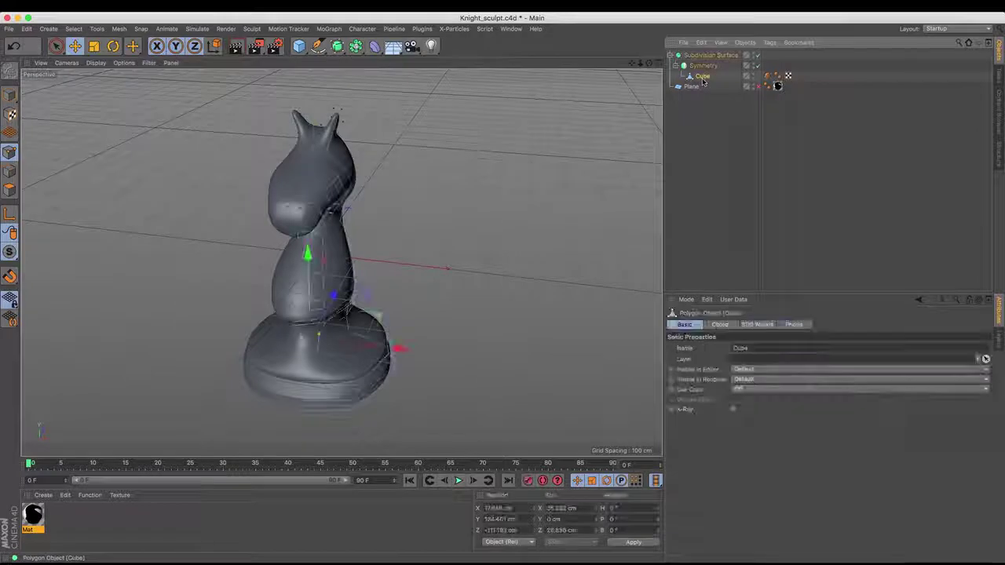
left_click(344, 195)
left_click_drag(440, 205, 421, 185)
left_click_drag(332, 200, 273, 201, "alt")
left_click_drag(340, 262, 324, 216, "alt")
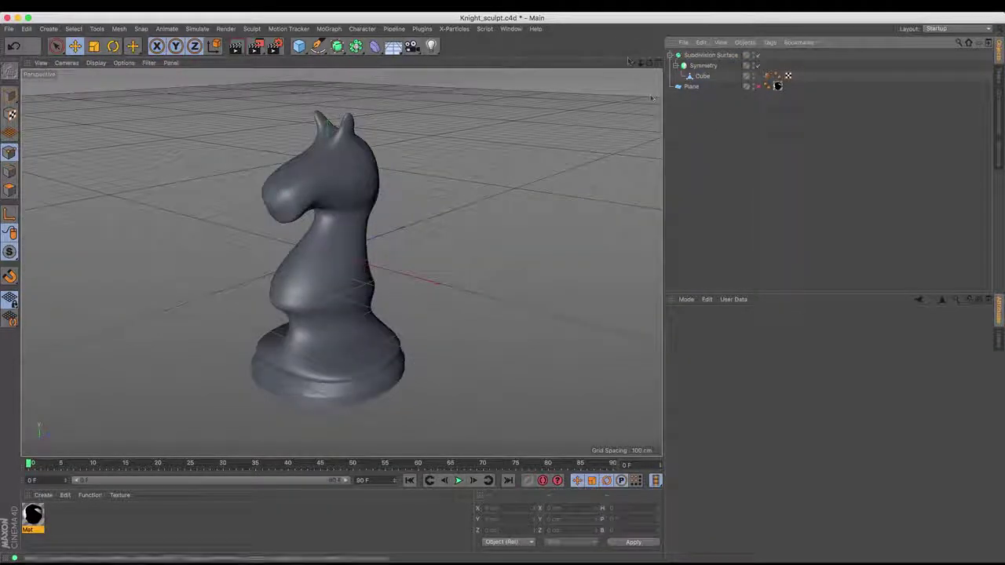
left_click_drag(341, 263, 341, 262, "alt")
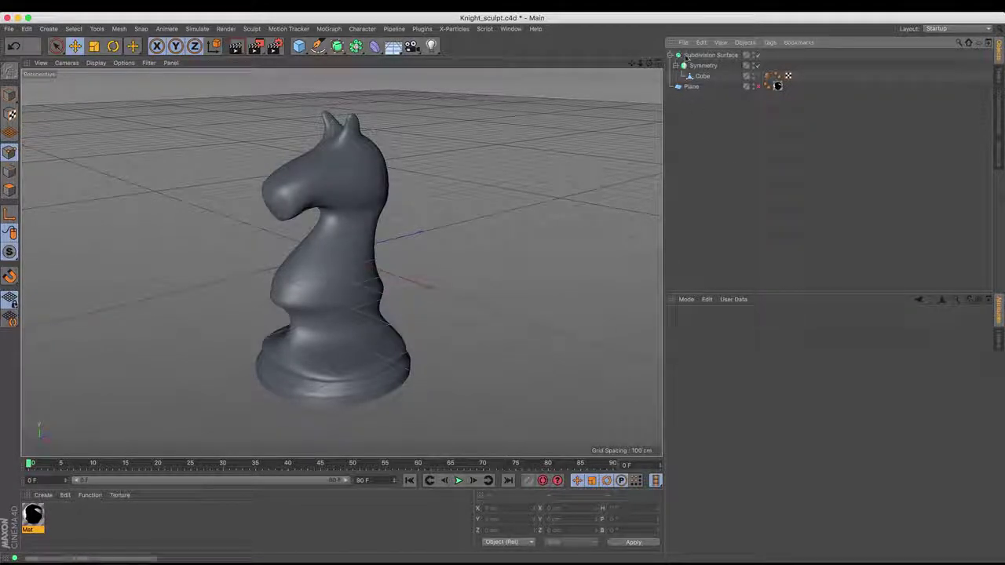
Show the knight from the top with shaded surfaces and mesh lines, and select the Cube mesh.
key("F2")
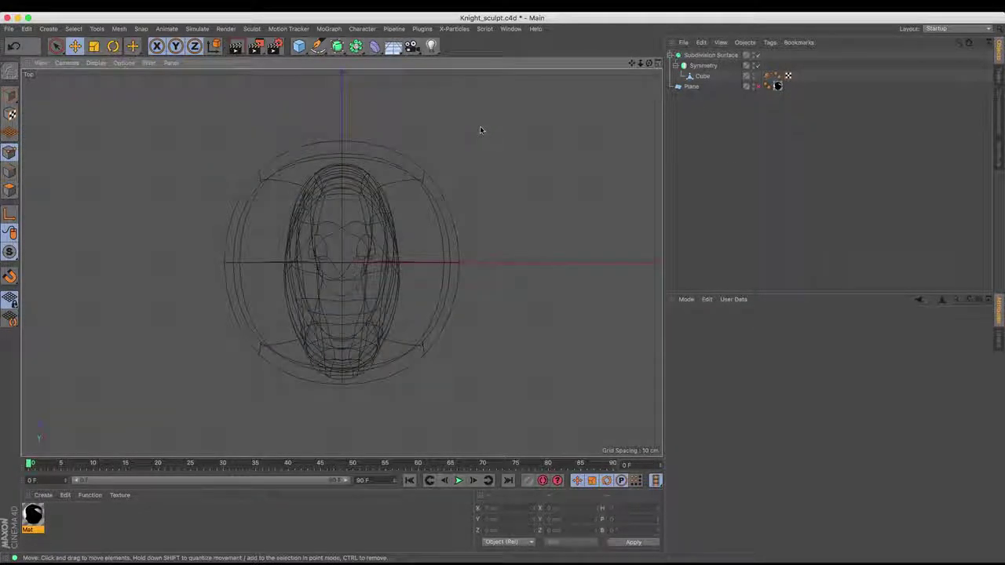
left_click(97, 63)
left_click(92, 88)
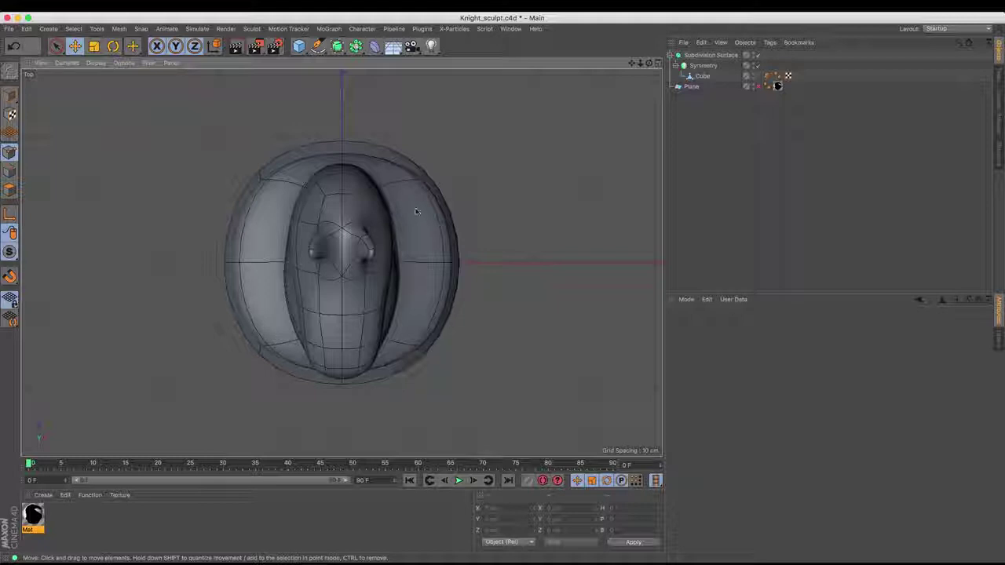
left_click(703, 76)
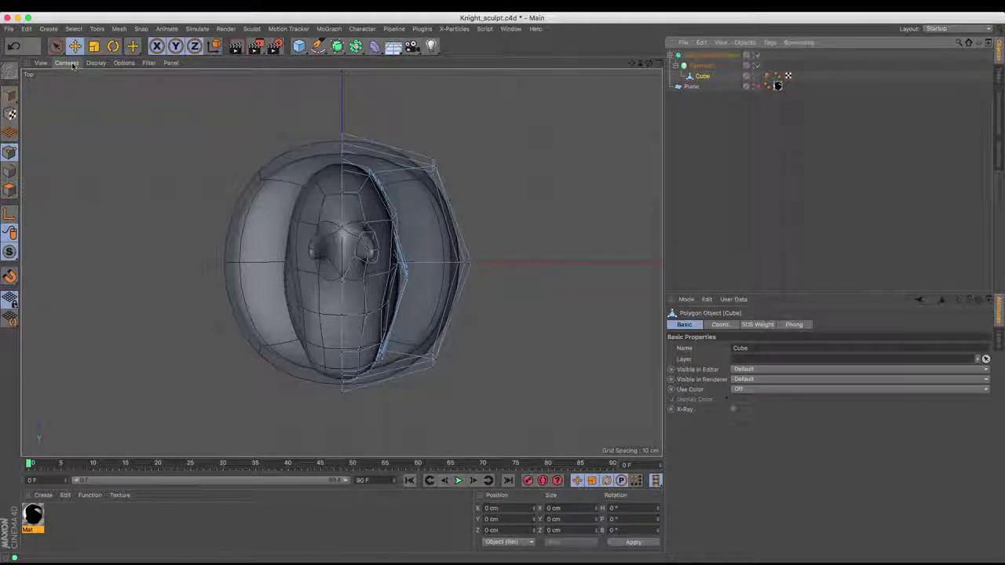
Scale the front and back centre point pairs around the base rim's upper edge to about 402.94 cm along Z.
key("F4")
key("F3")
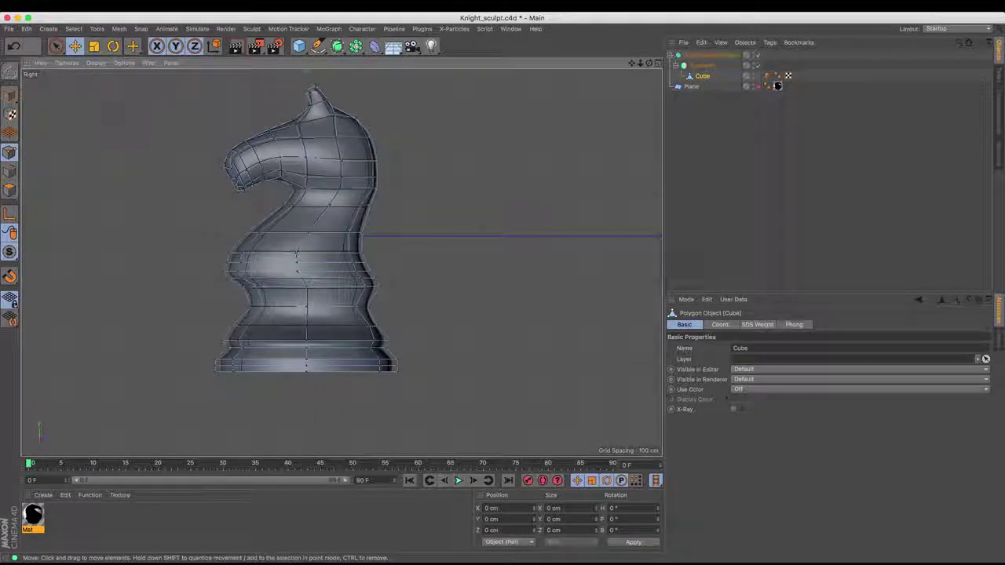
mouse_move(56, 46)
left_mouse_down()
mouse_move(109, 94)
mouse_move(75, 60)
left_mouse_up()
left_click(225, 344)
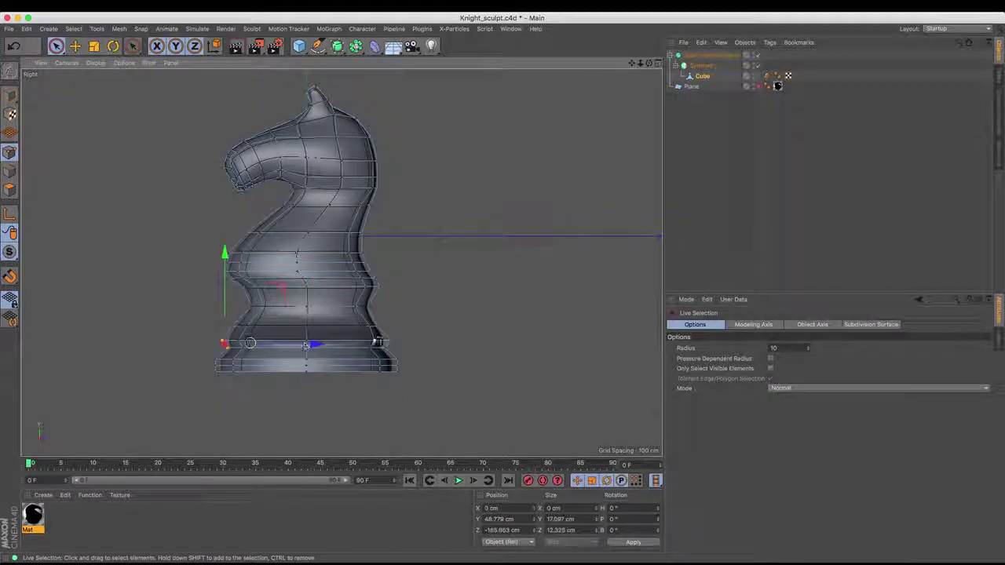
left_click(387, 346, "shift")
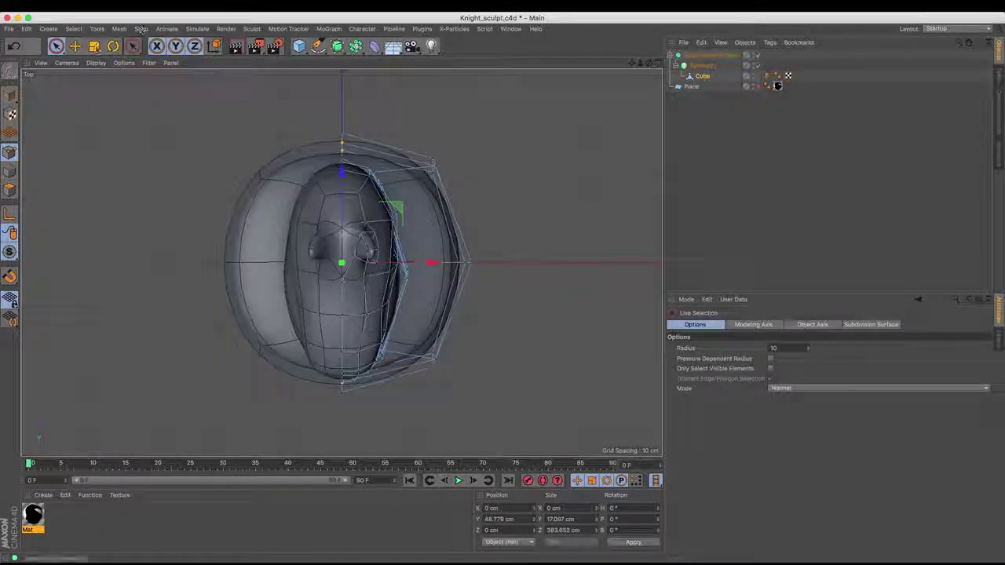
key("t")
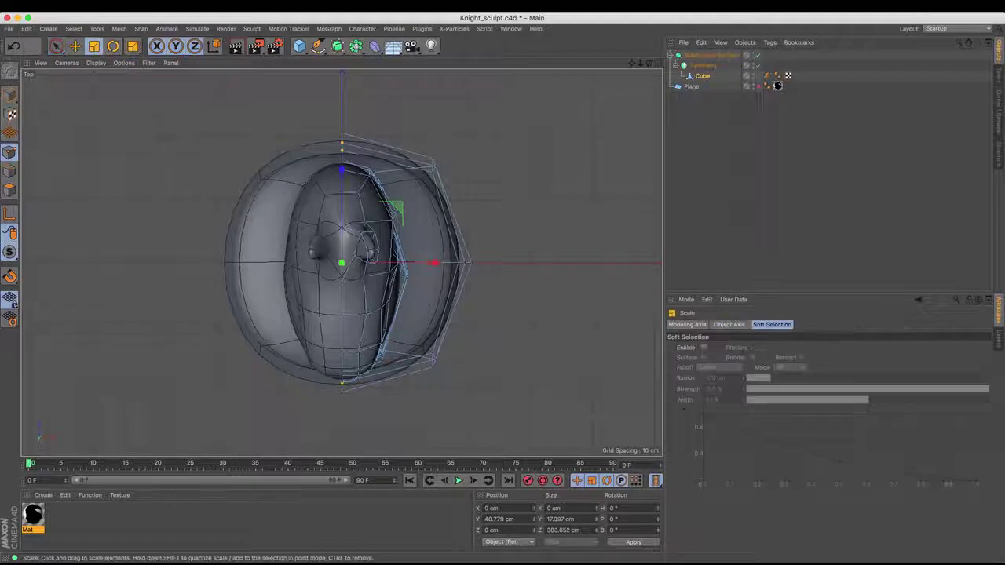
left_click_drag(341, 168, 343, 164)
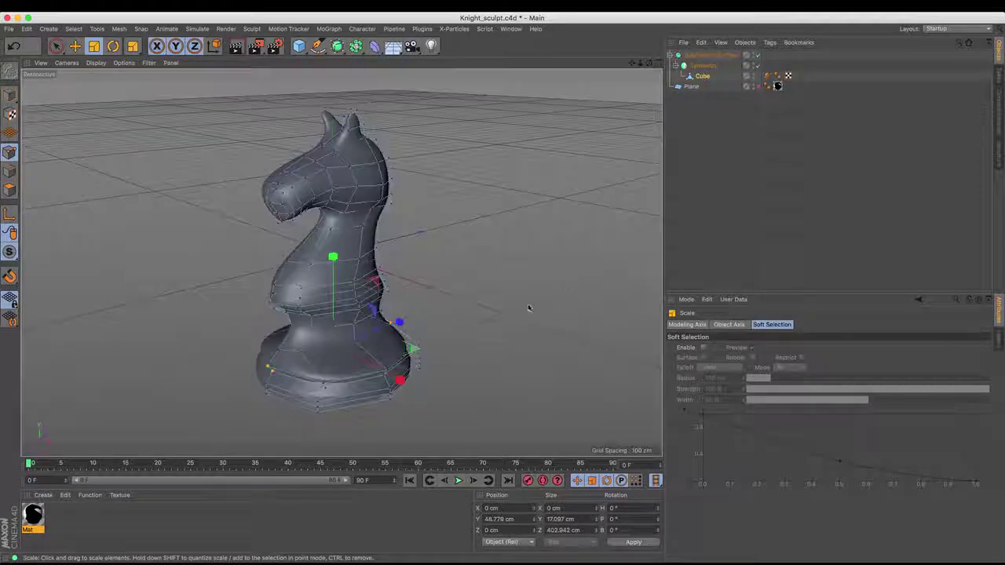
key("F1")
left_click(693, 174)
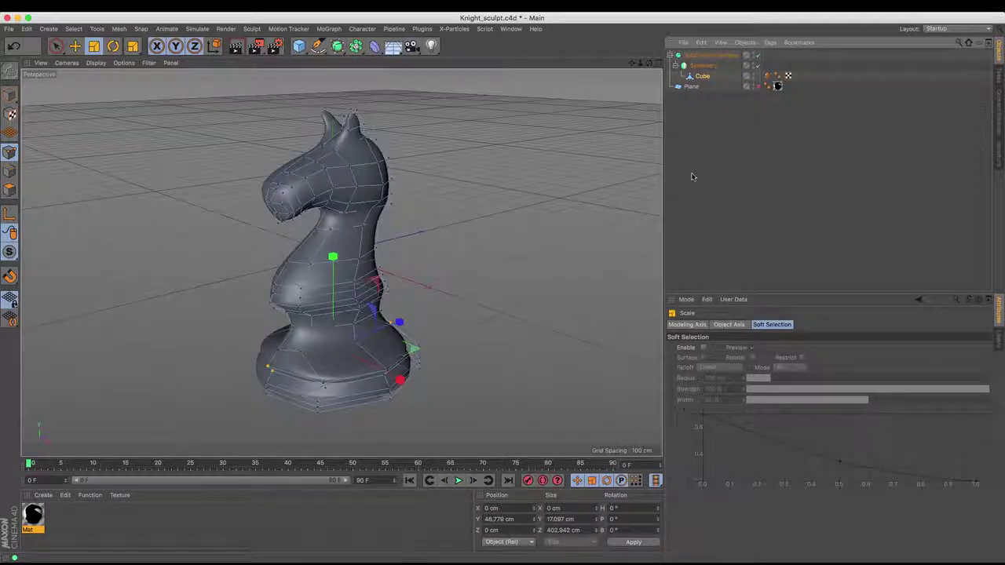
left_click_drag(650, 63, 600, 39)
left_click_drag(341, 262, 341, 263, "alt")
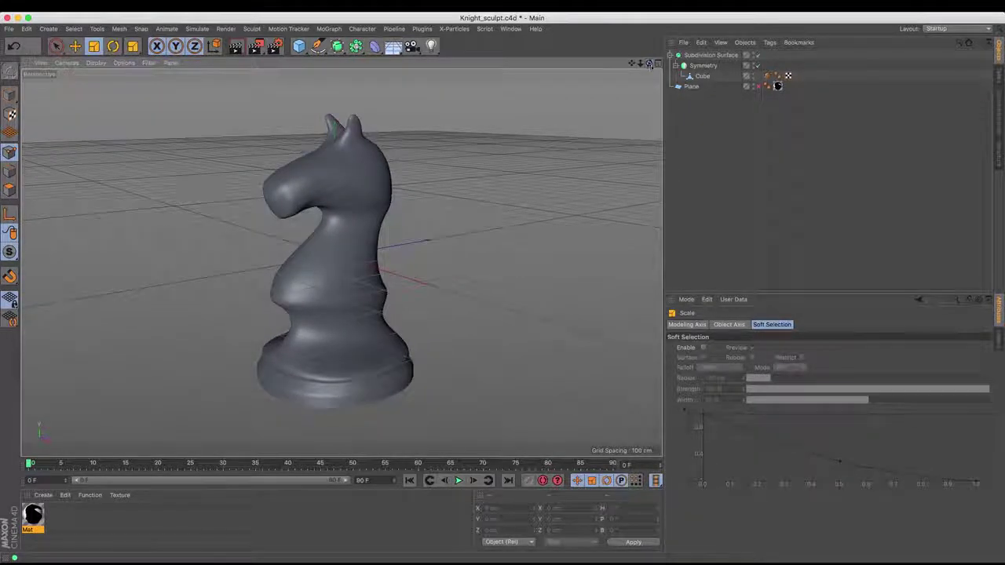
mouse_move(786, 562)
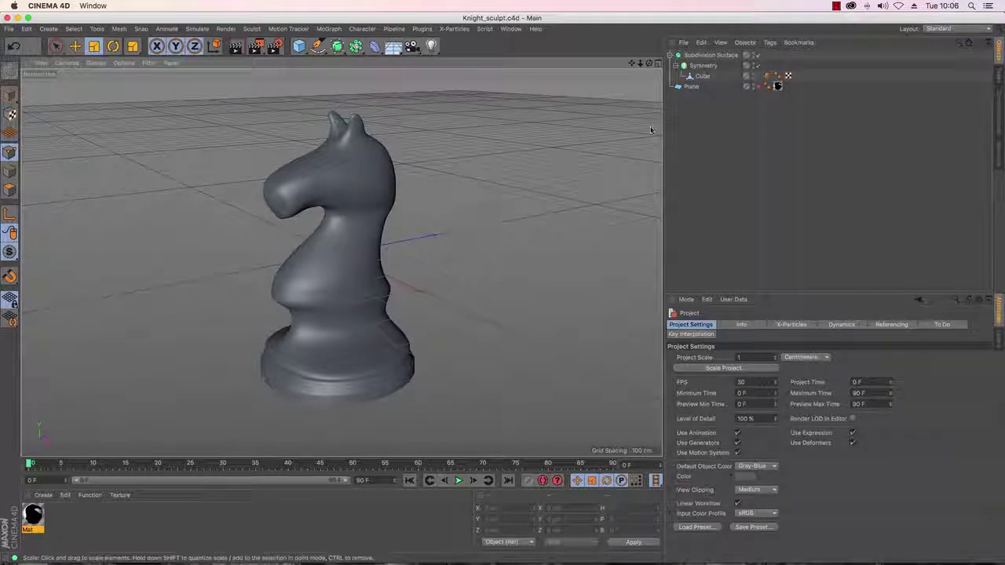
Convert the Symmetry object to editable geometry and move its Cube mesh out directly under the Subdivision Surface.
left_click(700, 66)
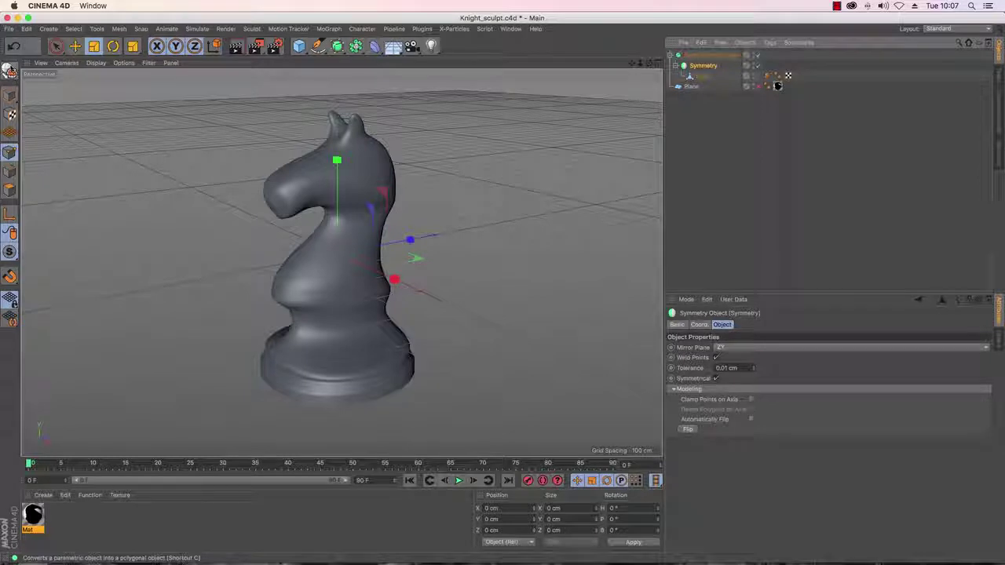
left_click(10, 70)
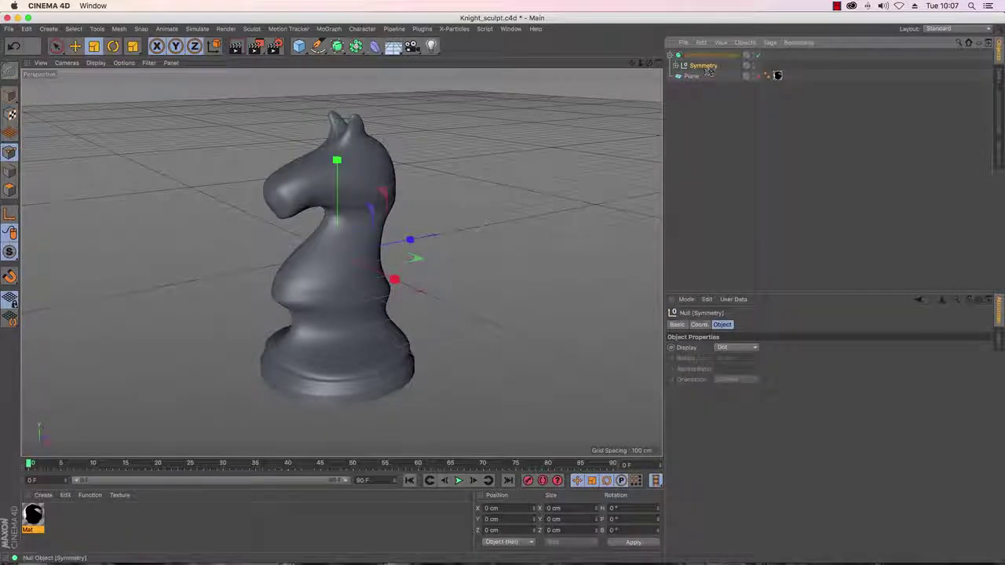
left_click(678, 67)
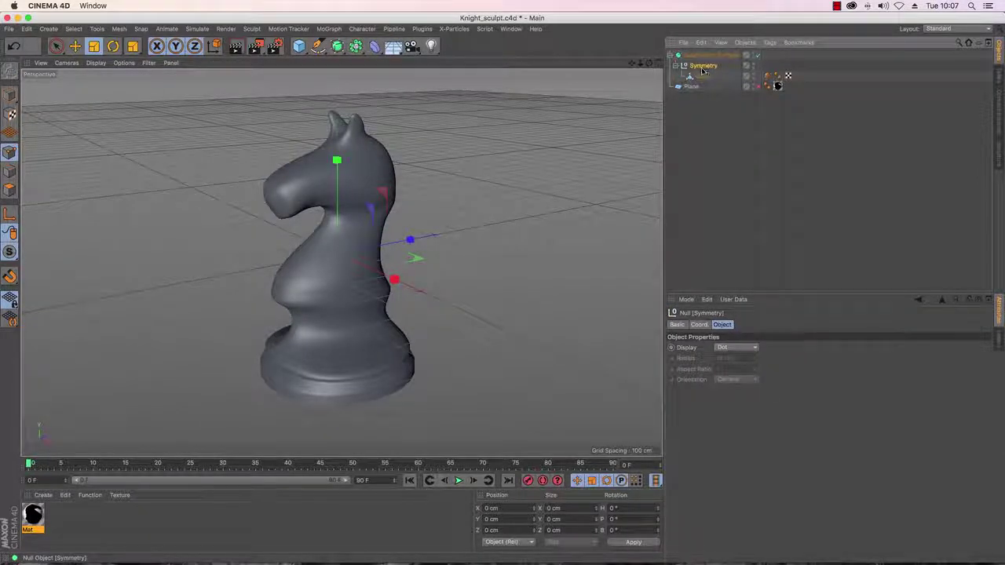
left_click(702, 77)
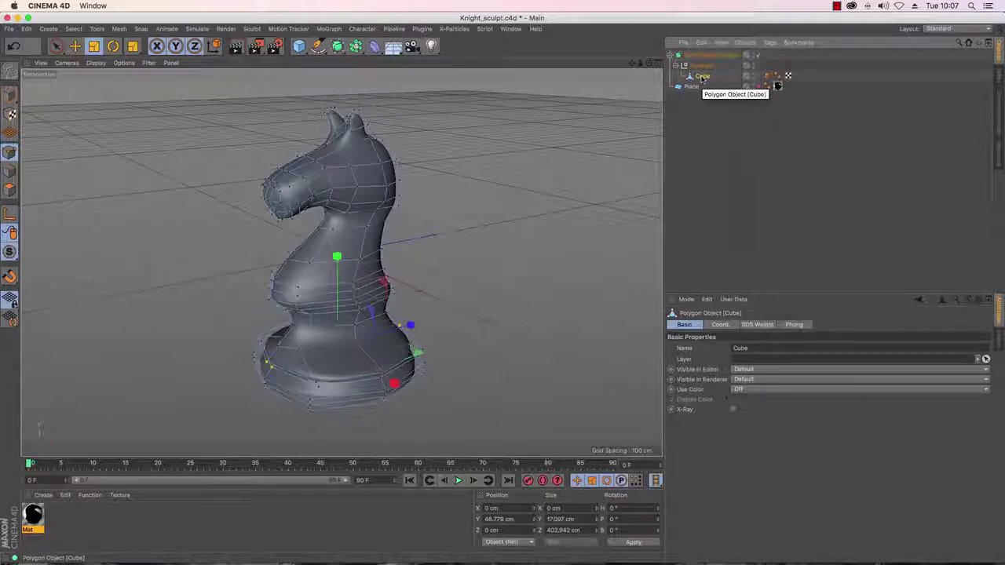
left_click_drag(702, 77, 703, 64)
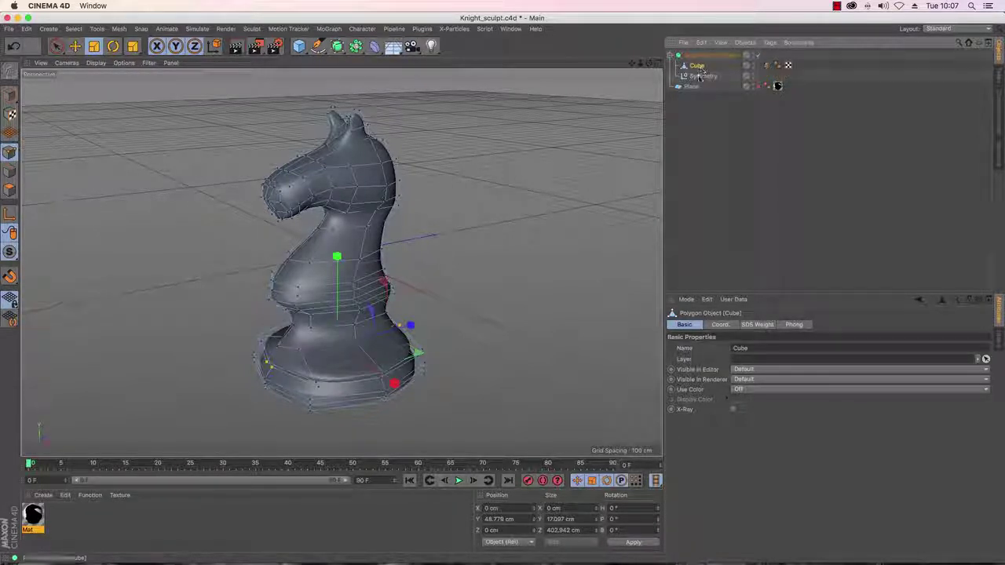
Delete the empty Symmetry null, check the merged Cube mesh from other angles, and clear the selection.
left_click(703, 77)
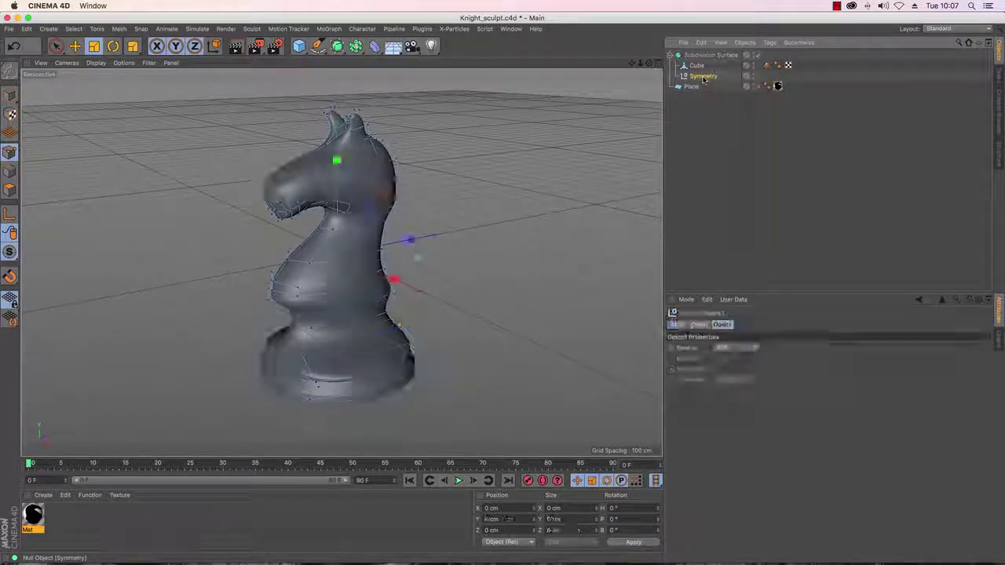
key("Delete")
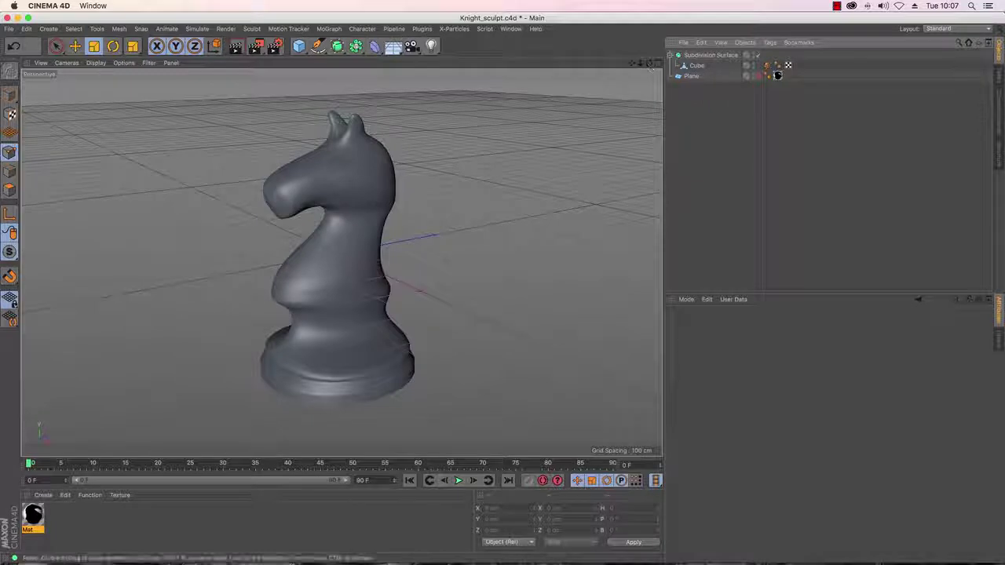
left_click(696, 66)
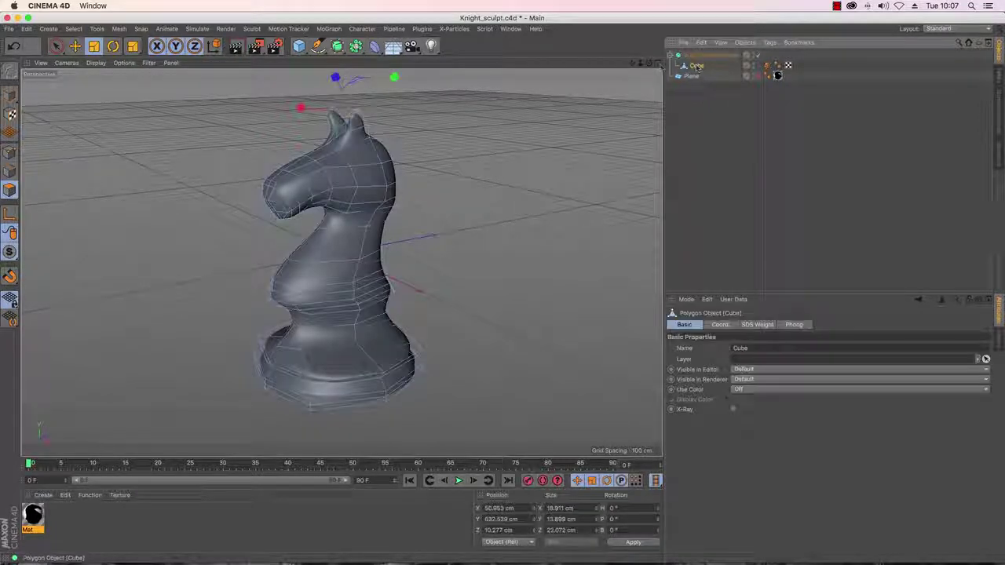
left_click_drag(649, 63, 758, 47)
left_click_drag(341, 262, 341, 263, "alt")
left_click_drag(650, 63, 650, 63)
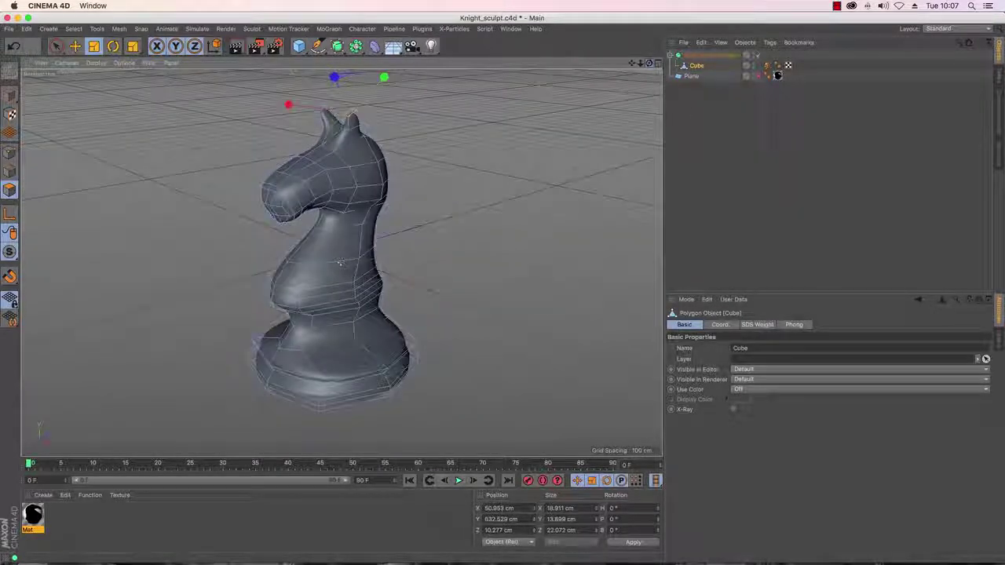
left_click(695, 114)
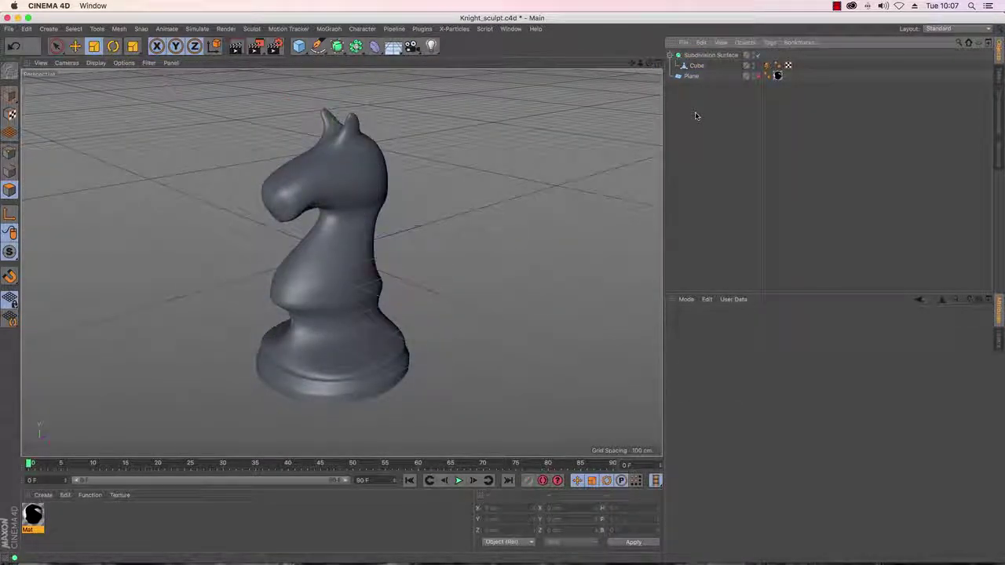
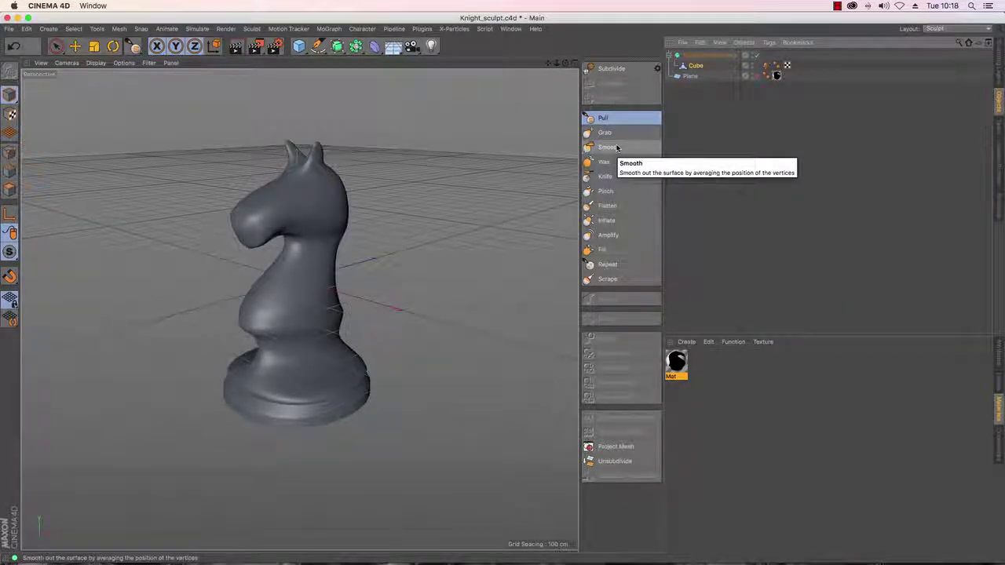
Turn the Cube mesh into a sculpt object with the Subdivide command.
left_click_drag(565, 63, 584, 64)
left_click_drag(298, 309, 299, 308, "alt")
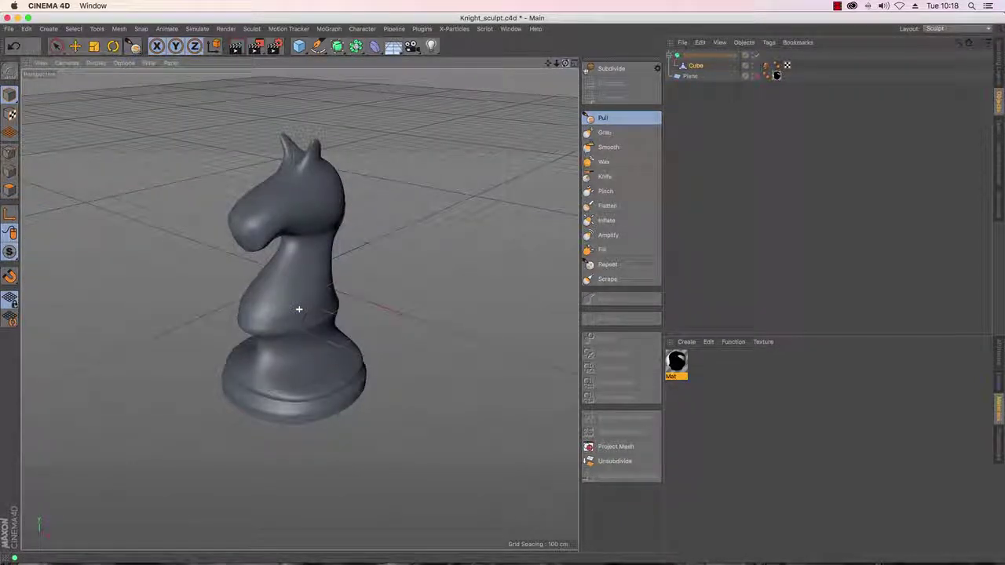
left_click_drag(565, 63, 565, 64)
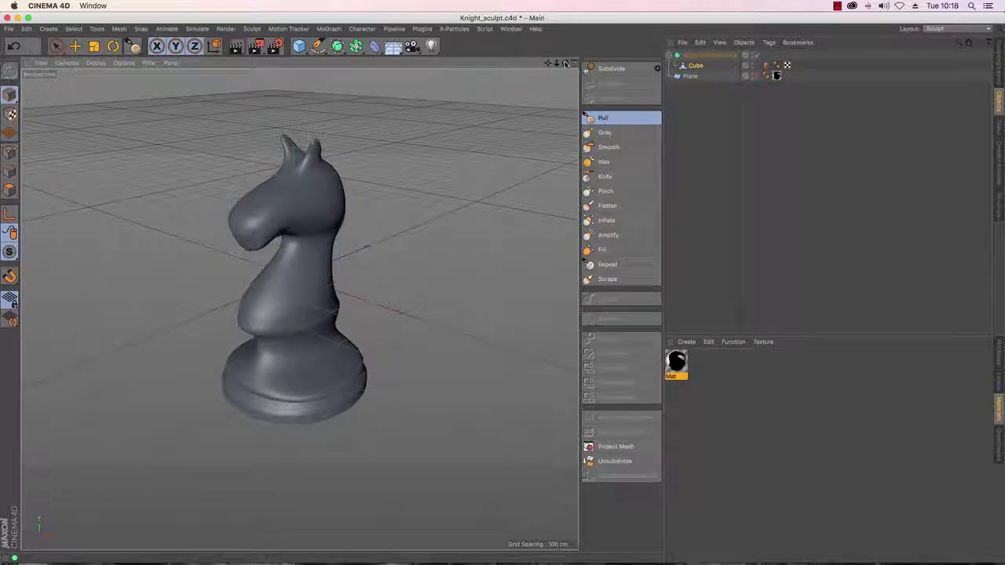
left_click(611, 70)
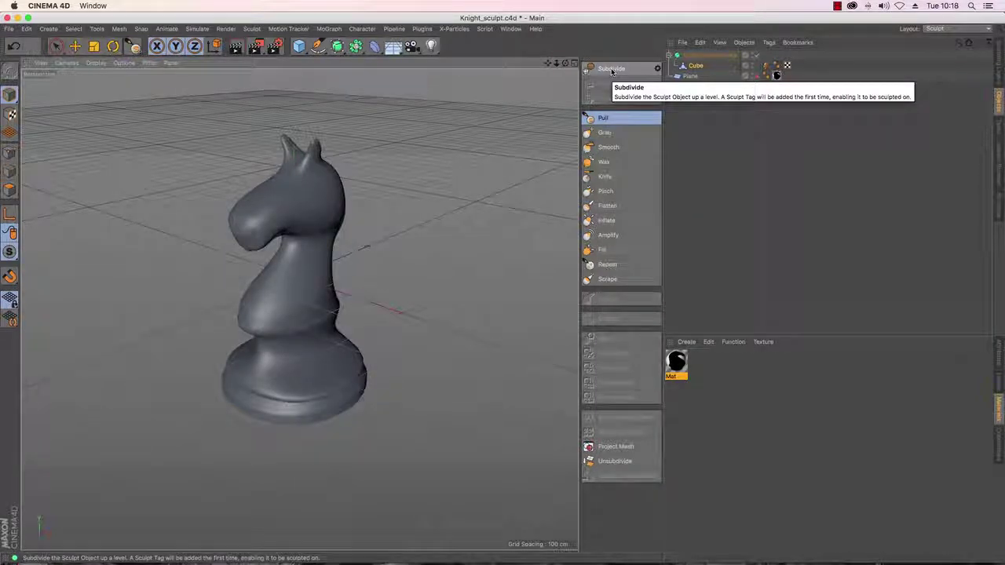
left_click(611, 70)
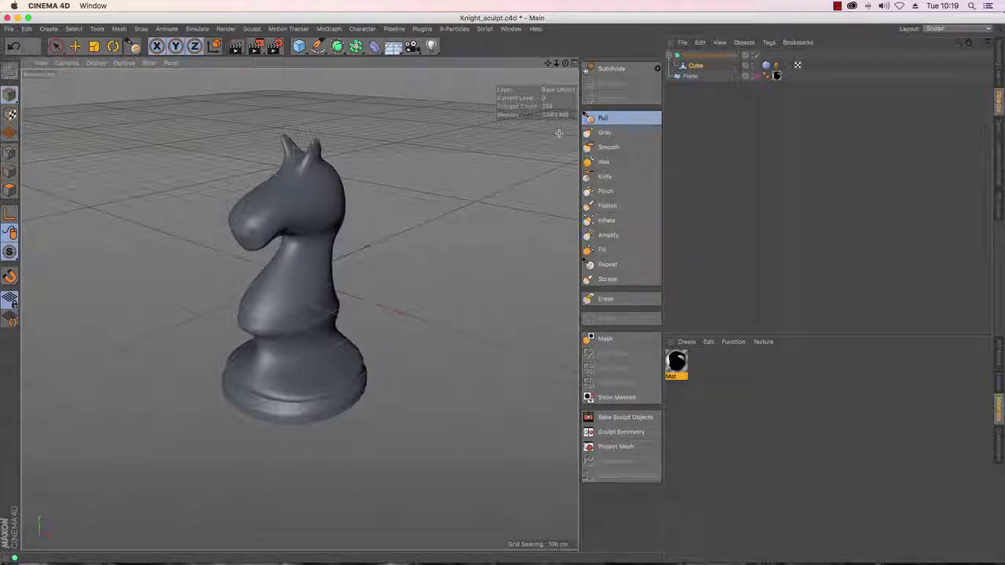
Try Pull brush strokes on the back of the knight's head and undo them.
left_click_drag(550, 64, 565, 77)
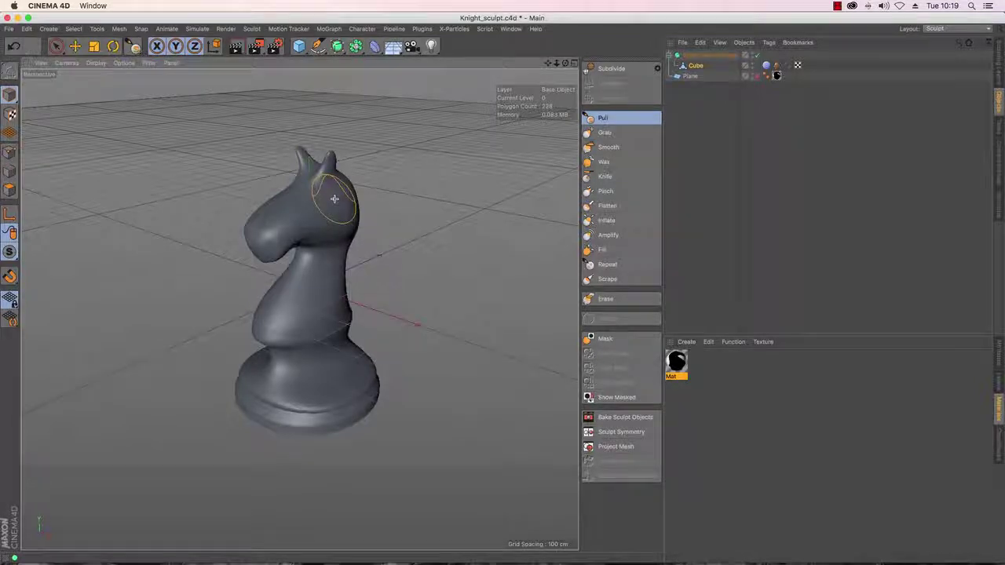
scroll(335, 199, "up", 1)
scroll(332, 197, "up", 8)
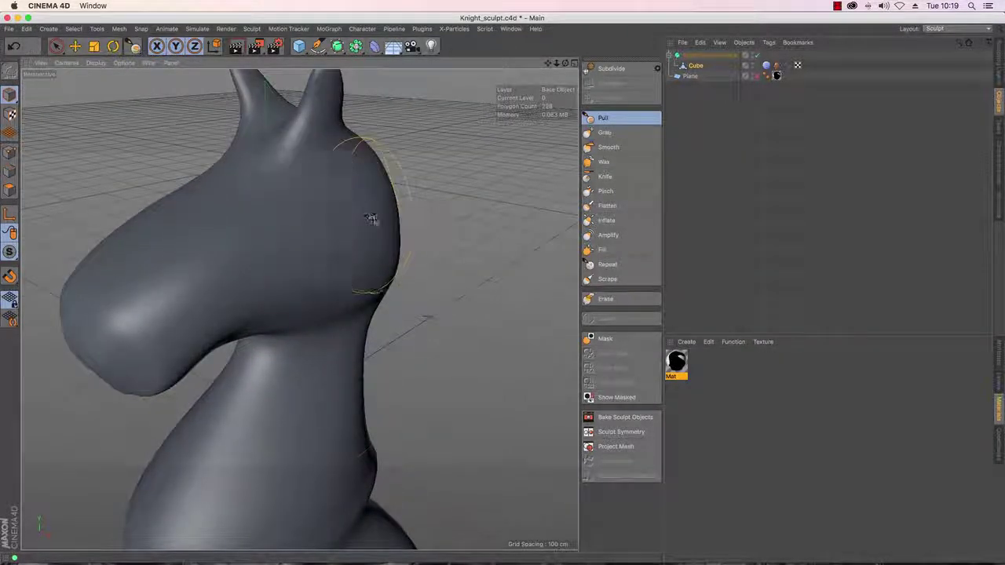
mouse_move(379, 242)
left_mouse_down()
mouse_move(391, 246)
mouse_move(395, 220)
mouse_move(390, 265)
mouse_move(394, 208)
mouse_move(387, 292)
mouse_move(395, 202)
mouse_move(397, 305)
mouse_move(398, 190)
mouse_move(381, 288)
mouse_move(393, 197)
mouse_move(383, 285)
mouse_move(404, 215)
mouse_move(379, 285)
left_mouse_up()
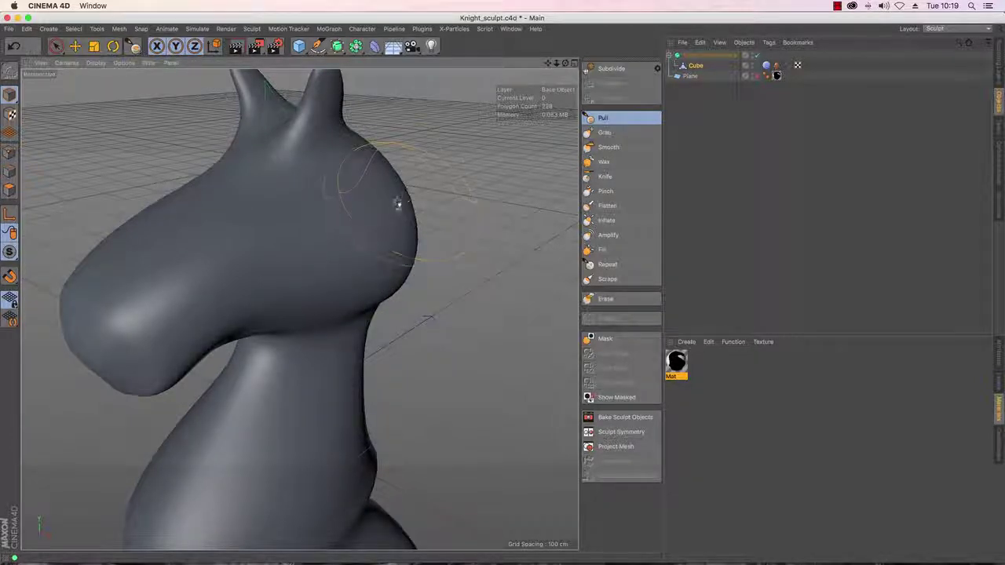
mouse_move(390, 192)
left_mouse_down()
mouse_move(404, 252)
mouse_move(383, 188)
mouse_move(379, 283)
left_mouse_up()
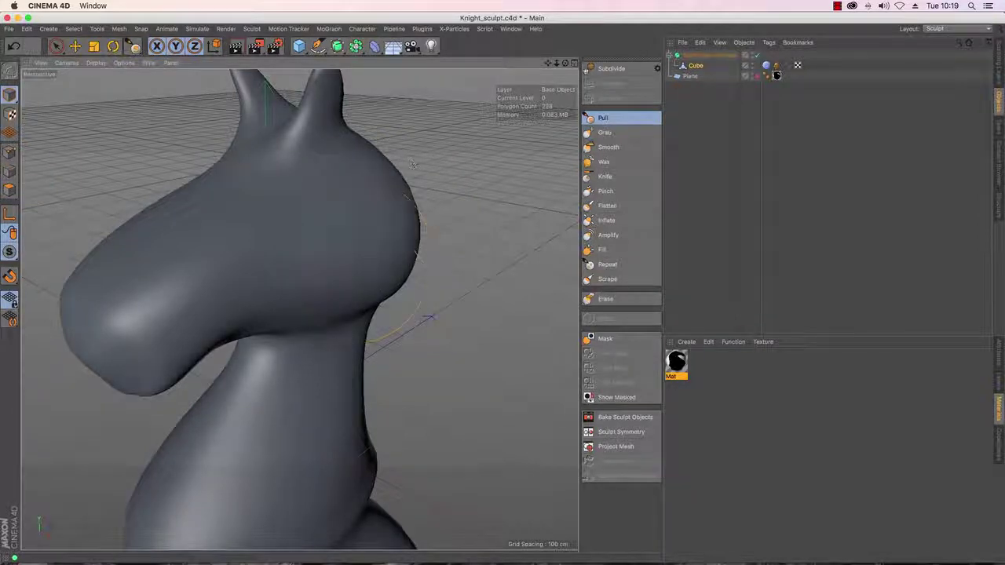
left_click_drag(566, 64, 624, 64)
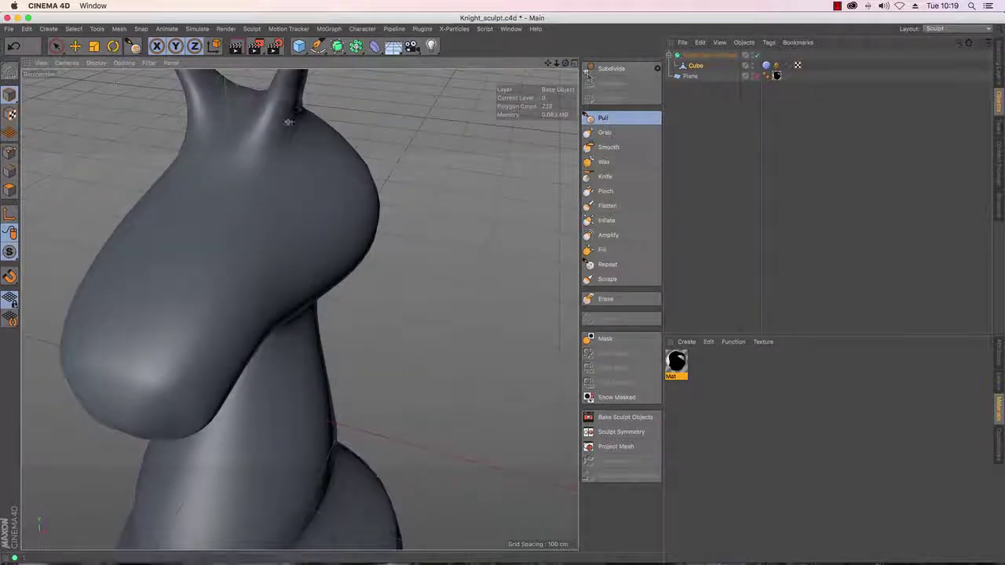
left_click(13, 47)
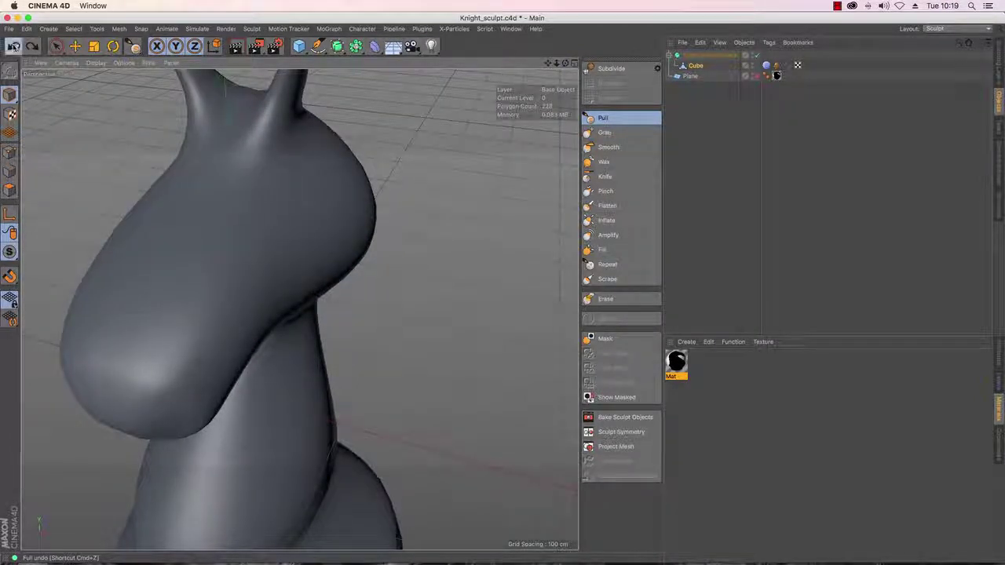
left_click(13, 47)
Enable X (YZ) symmetry for the Pull brush so strokes mirror across both sides of the head.
mouse_move(557, 64)
left_mouse_down()
mouse_move(510, 69)
mouse_move(557, 75)
mouse_move(611, 48)
left_mouse_up()
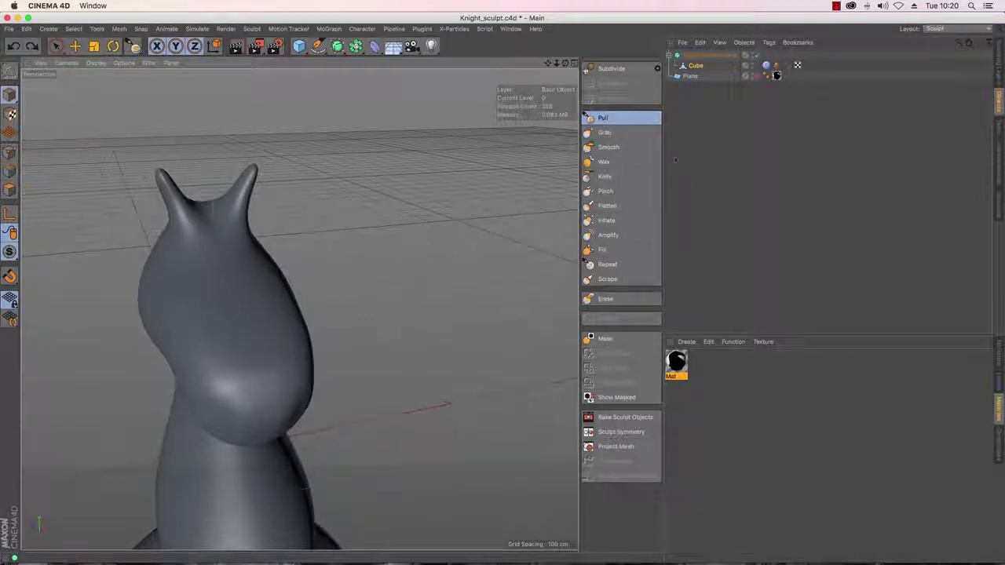
left_click(999, 353)
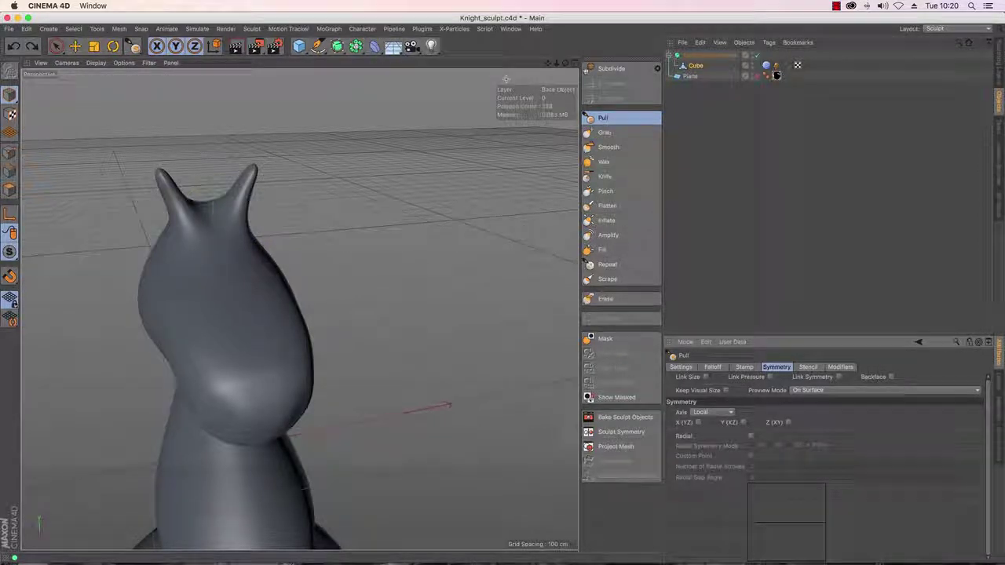
left_click_drag(565, 63, 481, 130)
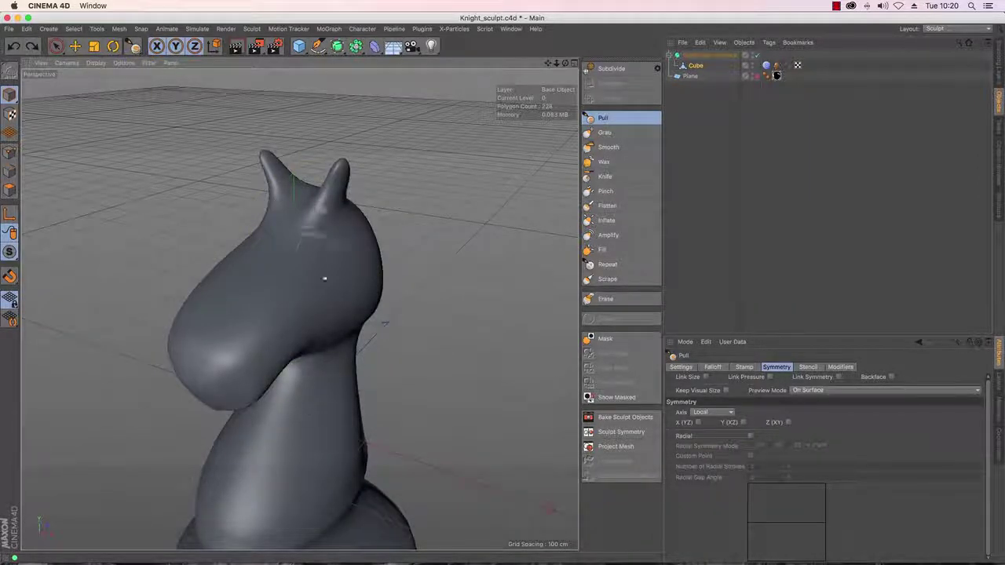
left_click(698, 424)
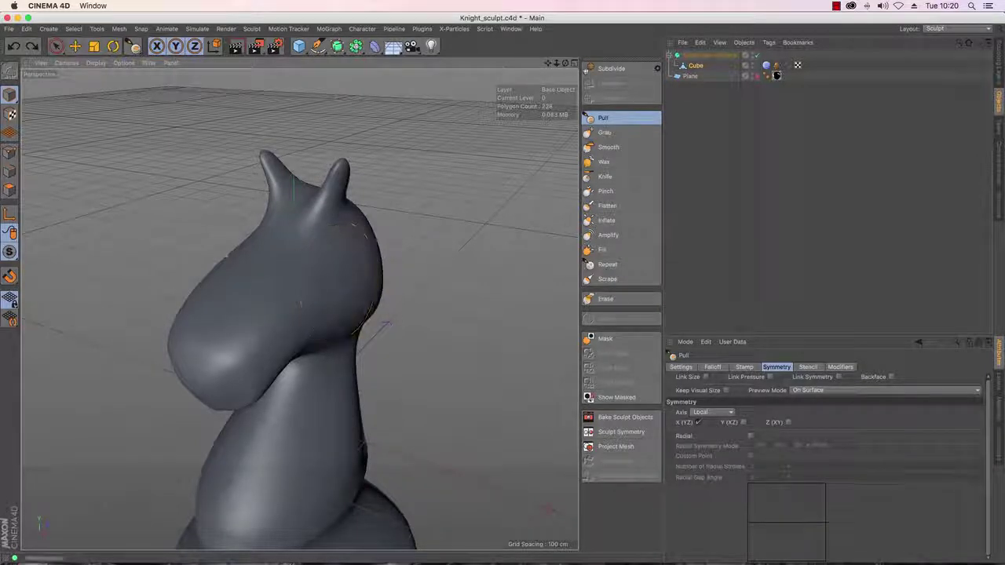
Reduce the Pull brush size to 17 for finer work on the knight's head.
left_click(681, 367)
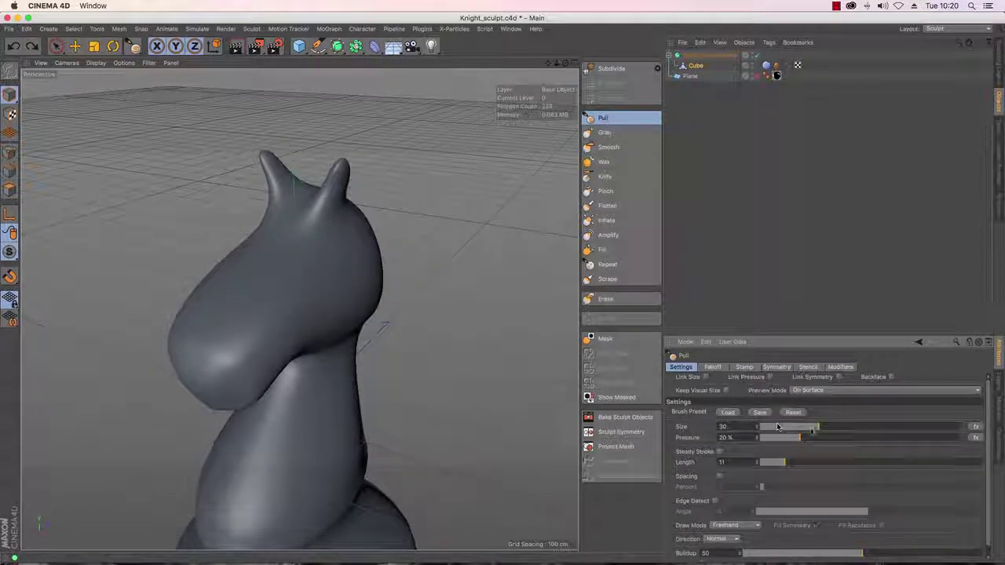
left_click_drag(795, 426, 784, 426)
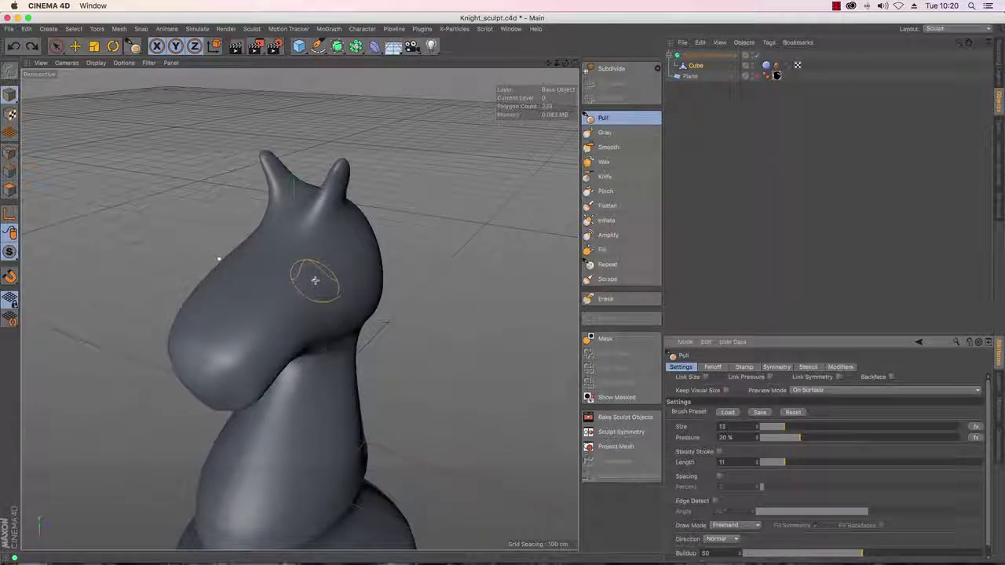
mouse_move(315, 275)
middle_mouse_down()
mouse_move(319, 284)
mouse_move(354, 258)
mouse_move(377, 275)
middle_mouse_up()
Pull out the back of the knight's cheek and the underside of the muzzle with mirrored strokes.
left_click_drag(565, 63, 528, 56)
left_click(398, 262)
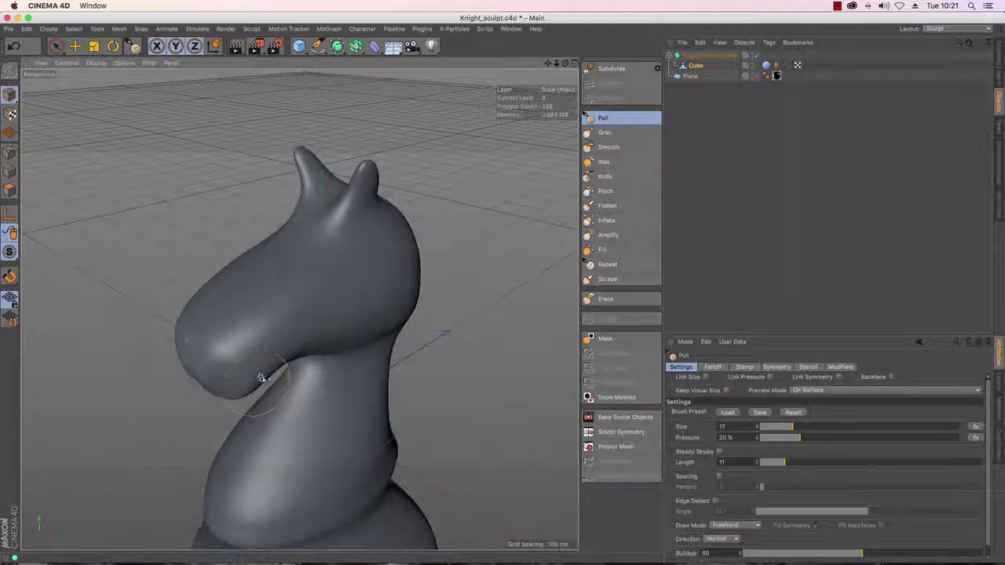
left_click(226, 392)
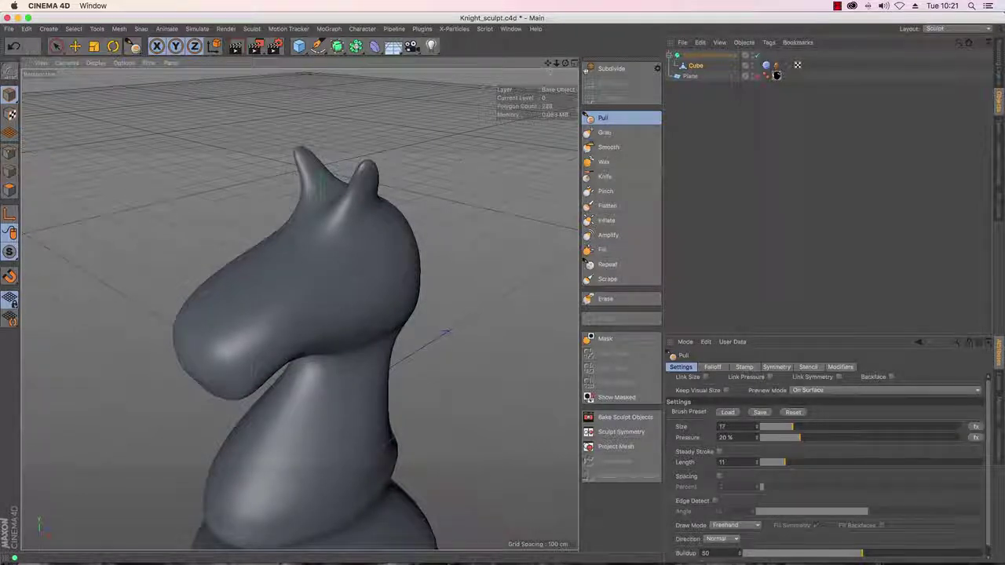
Push in the hollow between the knight's muzzle and cheek with inverted Pull brush strokes on the side of the face.
mouse_move(565, 64)
left_mouse_down()
mouse_move(620, 74)
mouse_move(574, 71)
left_mouse_up()
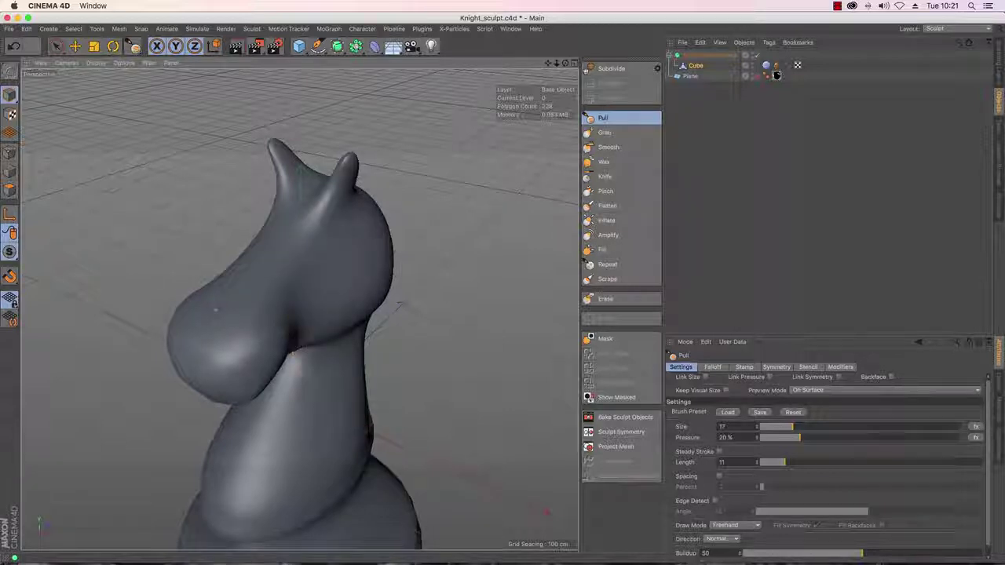
mouse_move(567, 63)
left_mouse_down()
mouse_move(630, 51)
mouse_move(527, 40)
mouse_move(505, 71)
left_mouse_up()
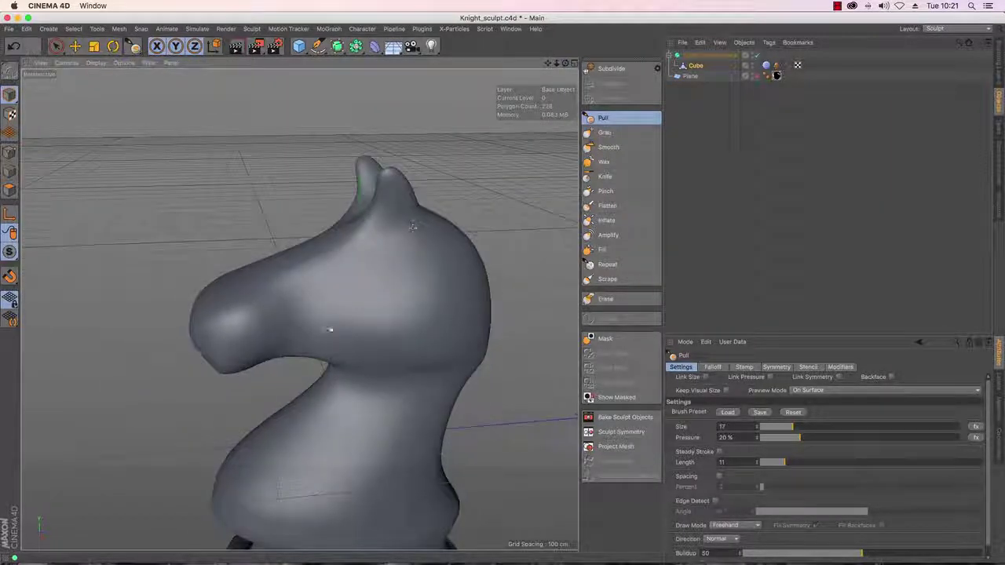
left_click_drag(284, 324, 282, 314)
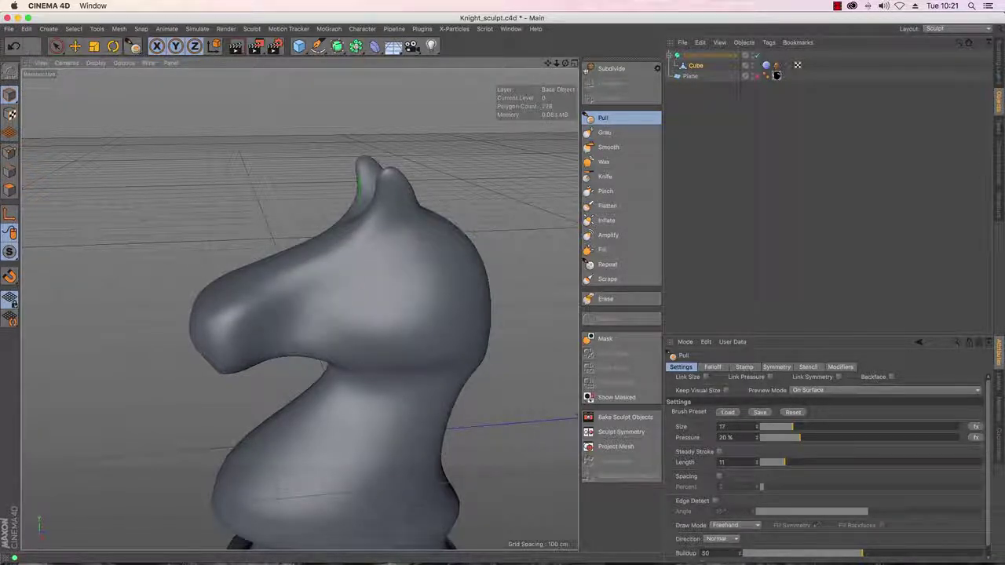
left_click_drag(566, 63, 683, 81)
left_click_drag(298, 309, 297, 308, "alt")
mouse_move(251, 336)
left_mouse_down("ctrl")
mouse_move(258, 372)
mouse_move(253, 343)
left_mouse_up("ctrl")
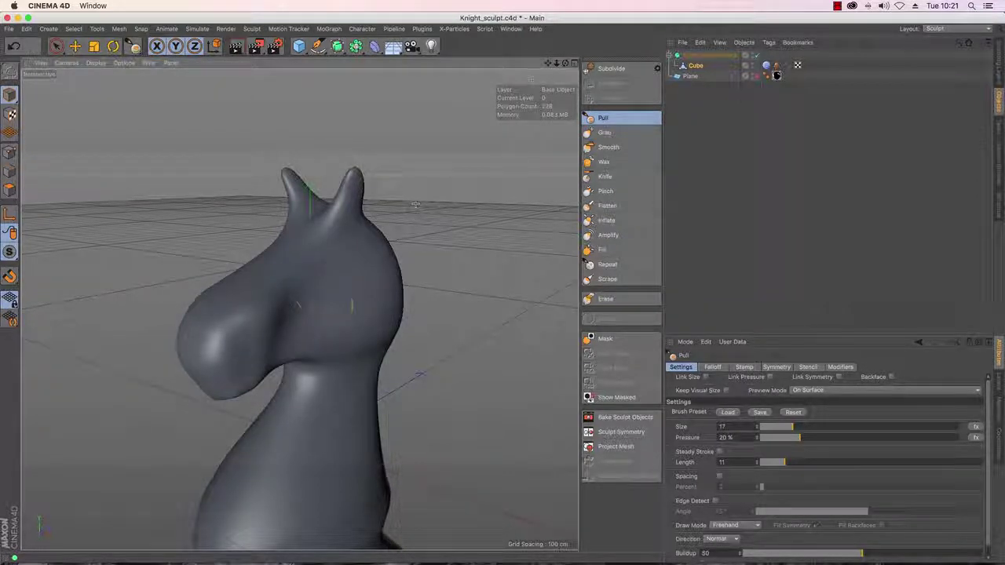
Switch to the Grab brush and enable X (YZ) symmetry for it so both ears can be moved together.
left_click_drag(565, 63, 492, 66)
left_click_drag(298, 308, 301, 310, "alt")
mouse_move(565, 63)
left_mouse_down()
mouse_move(633, 69)
mouse_move(595, 54)
mouse_move(541, 64)
left_mouse_up()
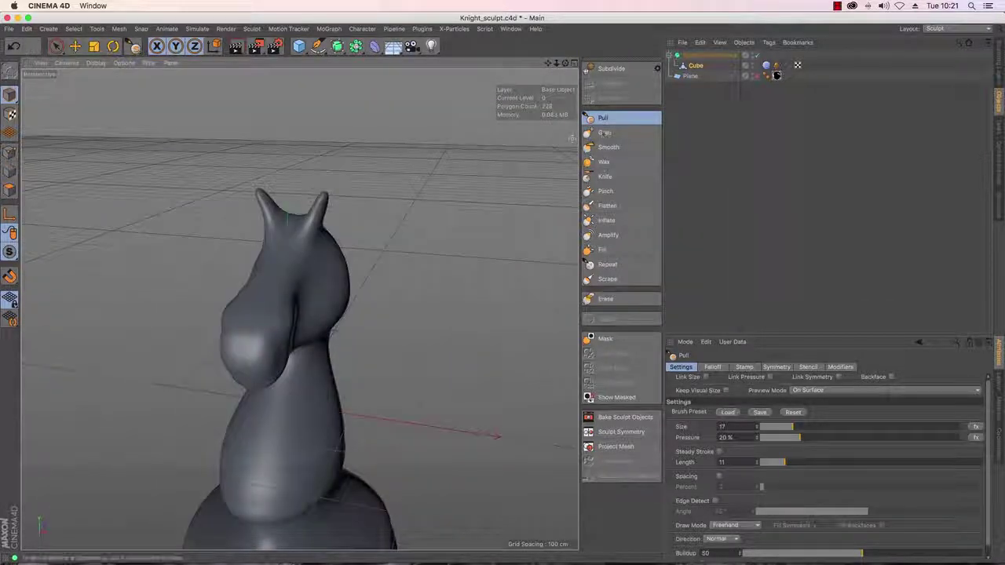
left_click(605, 132)
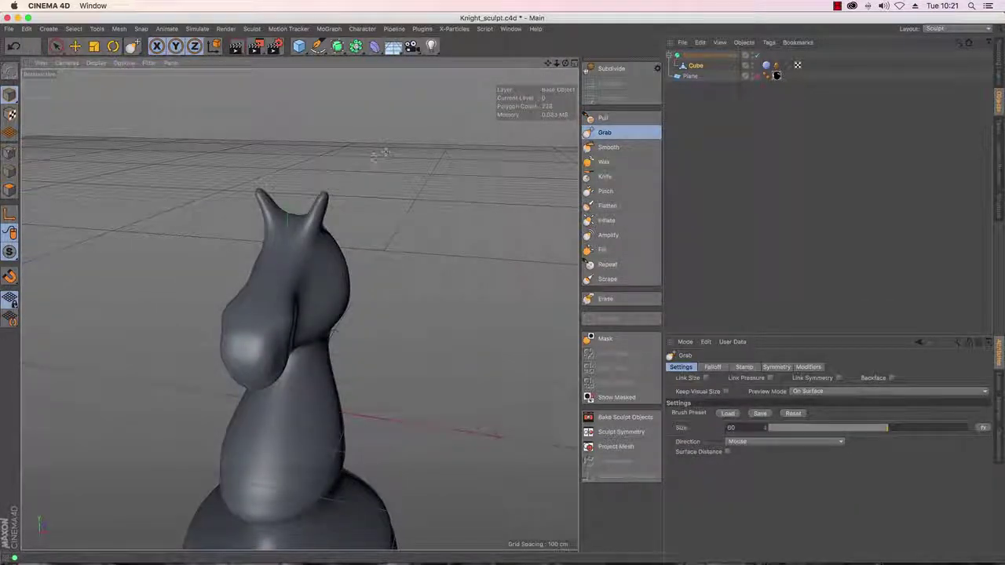
left_click_drag(328, 204, 398, 205)
key("super+z")
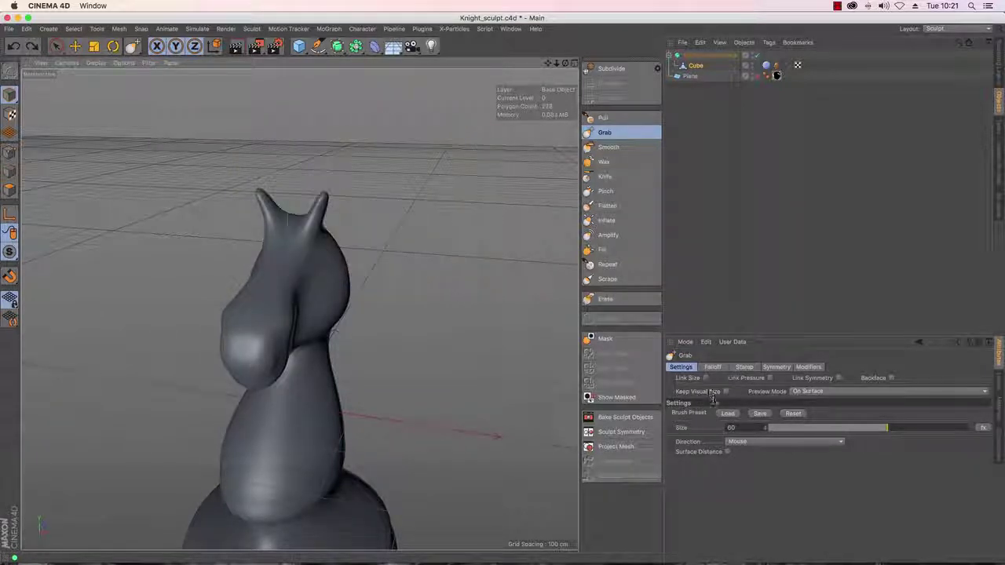
left_click(773, 368)
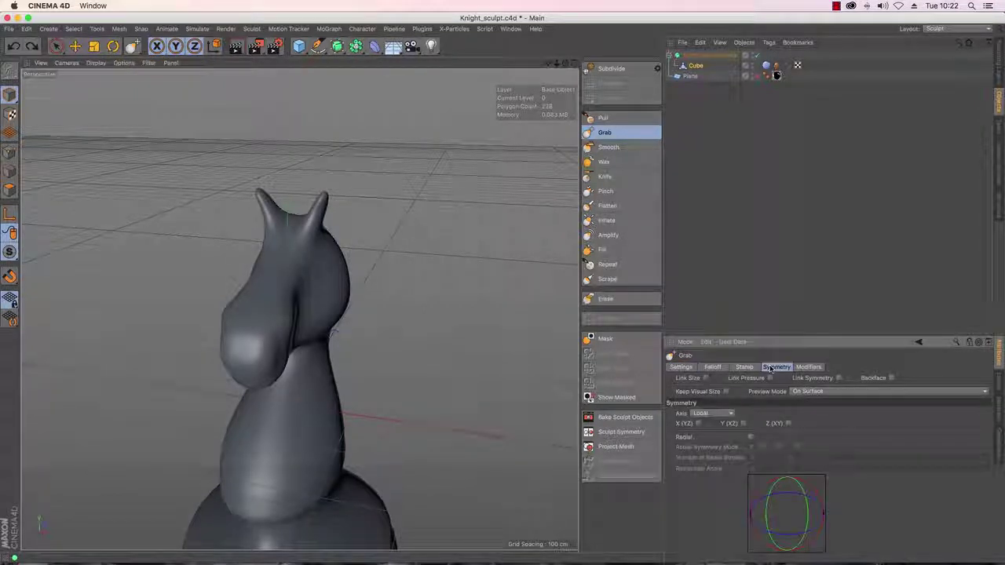
left_click(698, 424)
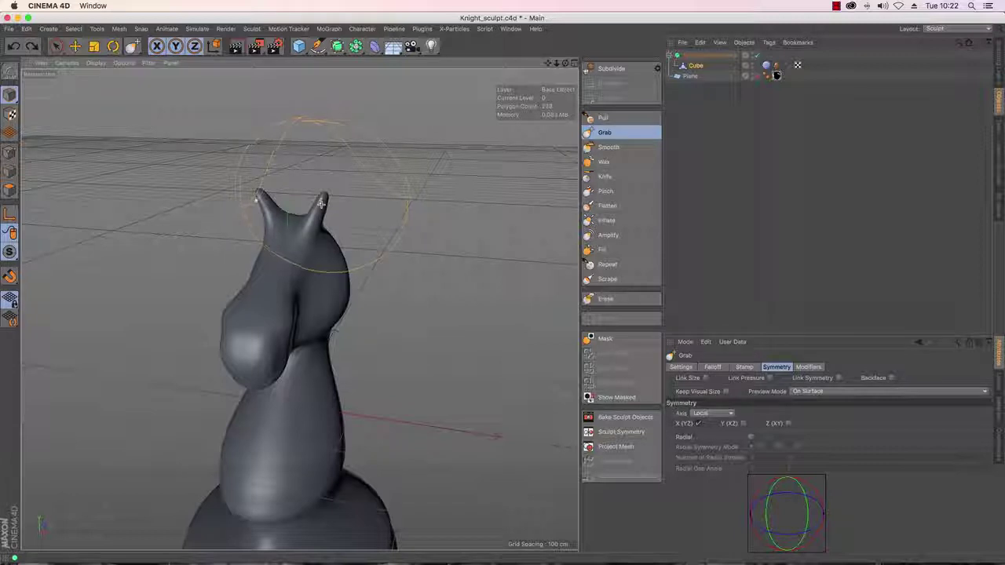
Reduce the Grab brush size and spread the tips of both ears outward, adjusting their shape from the side.
middle_click_drag(323, 202, 322, 203)
left_click_drag(323, 202, 327, 200)
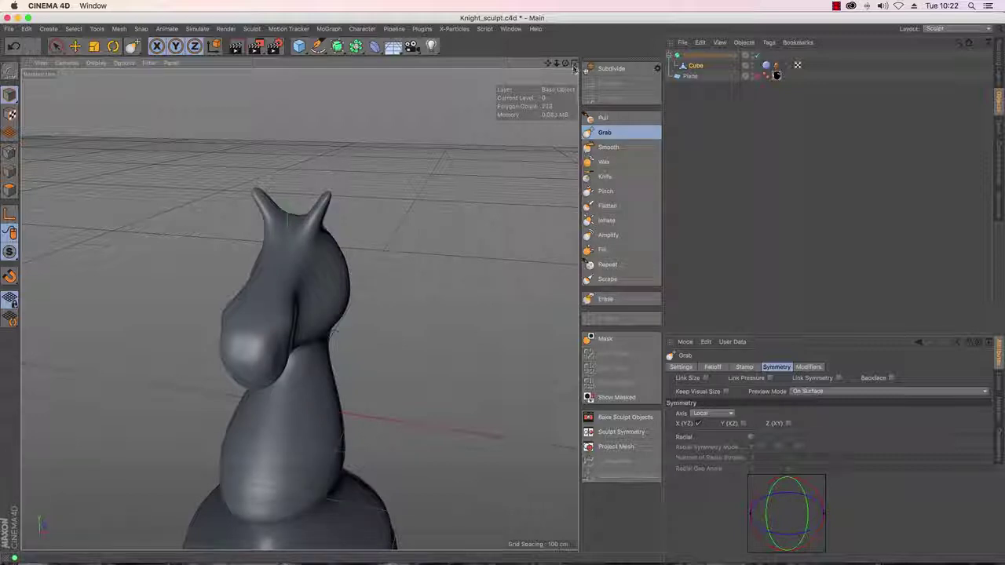
left_click_drag(566, 65, 448, 59)
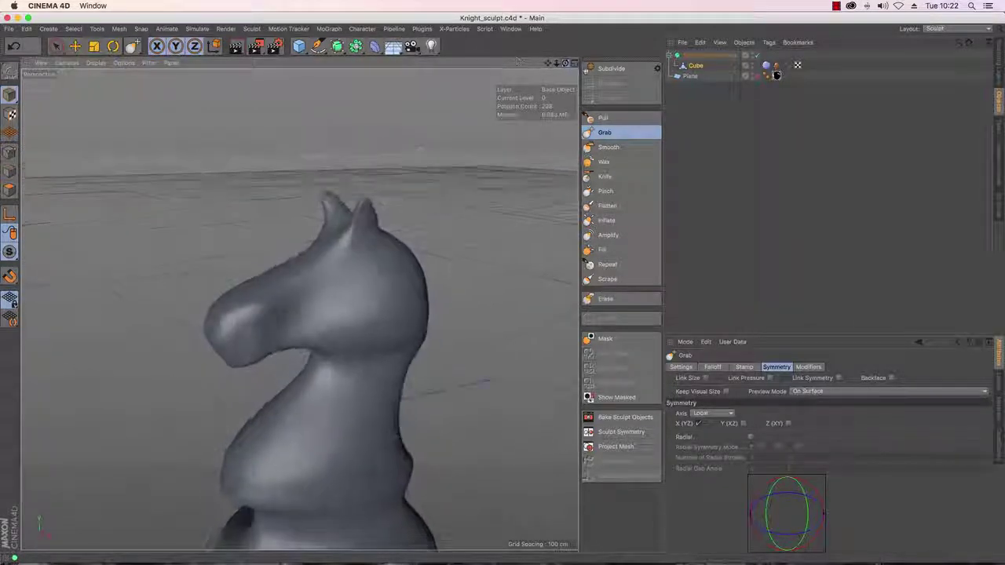
left_click_drag(366, 217, 372, 204)
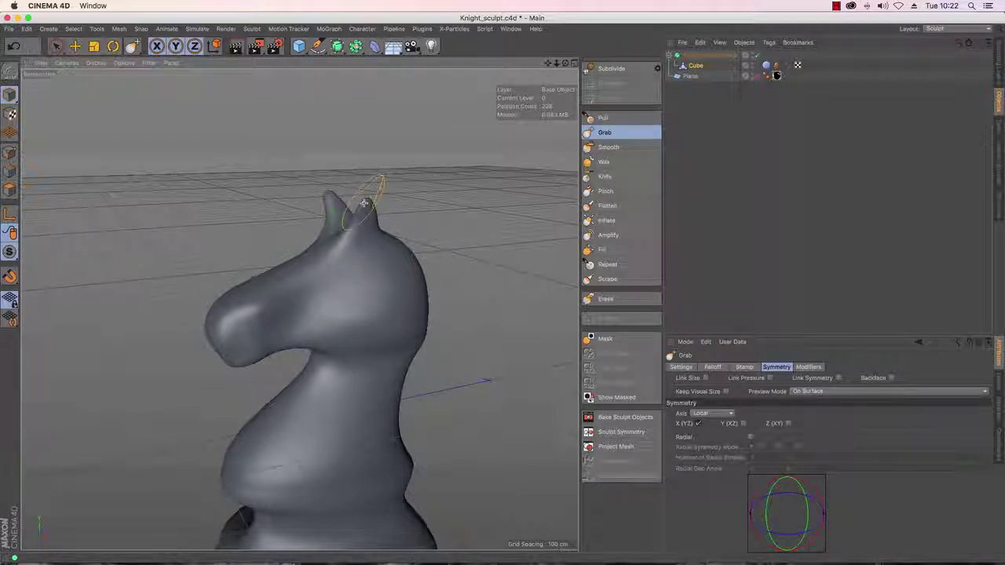
Switch back to the Pull brush and subdivide the sculpt mesh to level 1.
mouse_move(565, 67)
left_mouse_down()
mouse_move(664, 76)
mouse_move(579, 61)
mouse_move(585, 79)
mouse_move(577, 83)
mouse_move(530, 67)
mouse_move(558, 62)
left_mouse_up()
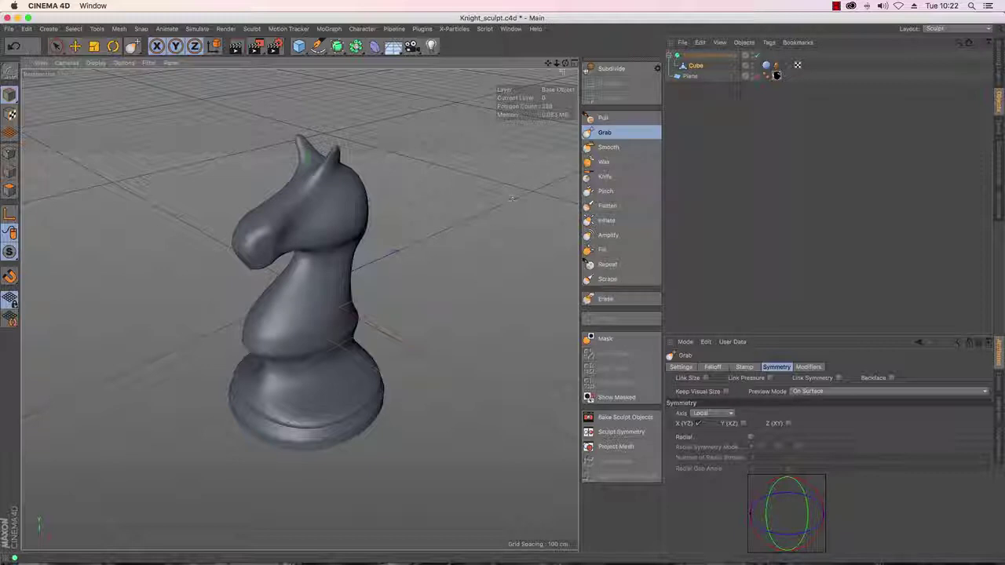
left_click_drag(557, 63, 554, 64)
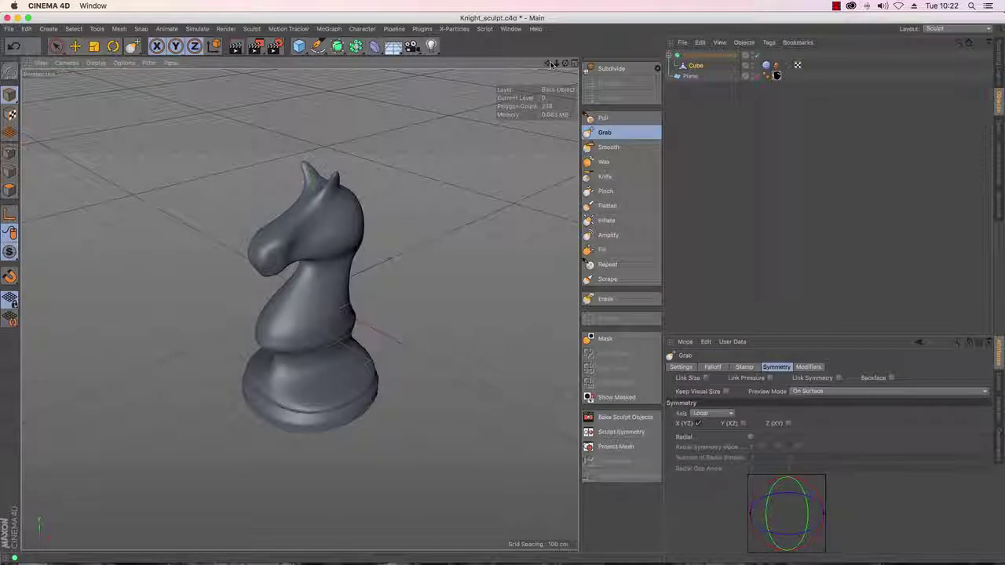
mouse_move(558, 64)
left_mouse_down()
mouse_move(644, 63)
mouse_move(552, 72)
mouse_move(581, 153)
mouse_move(601, 78)
mouse_move(591, 66)
left_mouse_up()
left_click(603, 118)
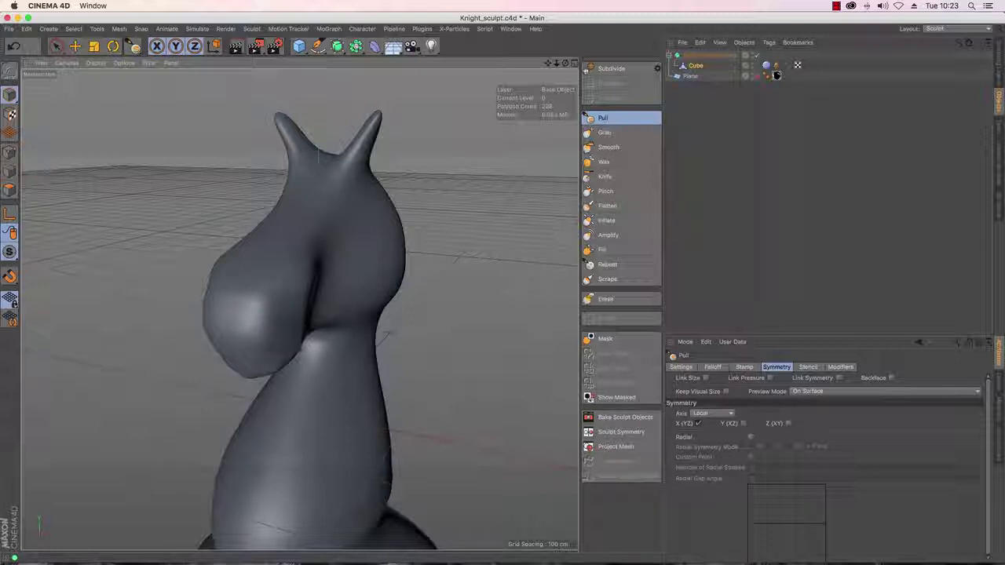
left_click(612, 69)
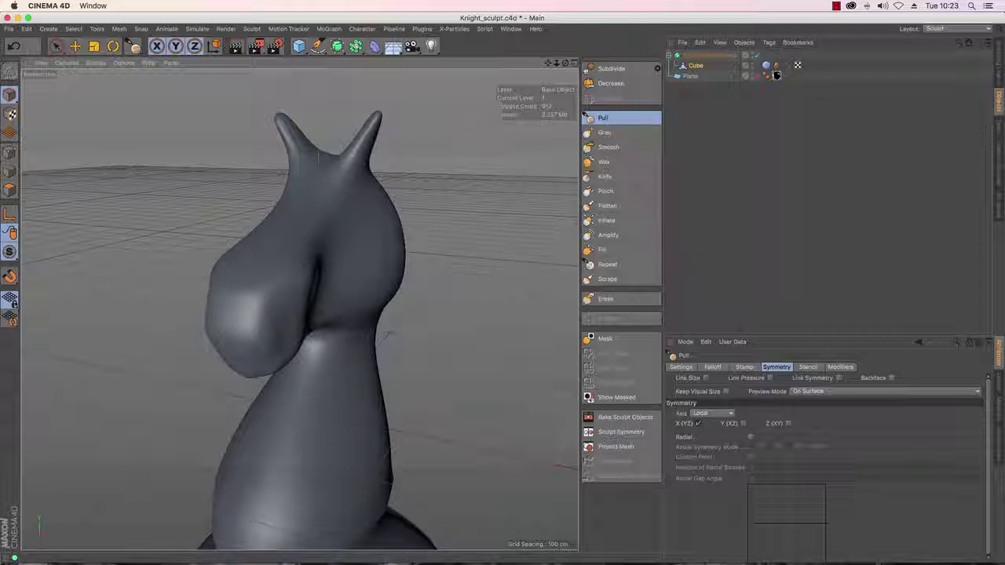
Subdivide the sculpt mesh to level 2 and hollow out the insides of both ears with mirrored Pull brush strokes.
left_click_drag(566, 63, 545, 71)
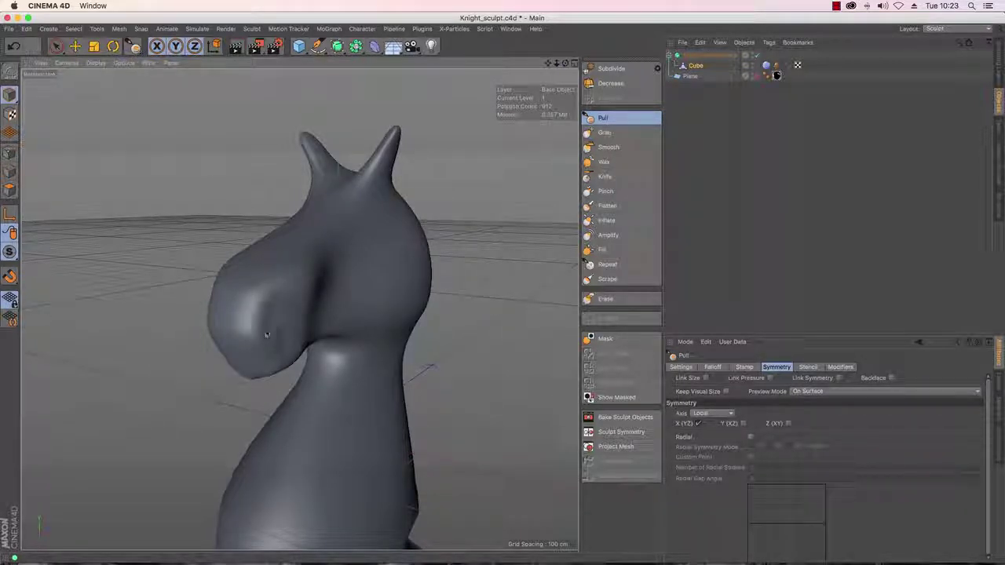
mouse_move(255, 326)
left_mouse_down("alt")
mouse_move(298, 307)
mouse_move(251, 329)
left_mouse_up("alt")
mouse_move(308, 270)
left_mouse_down("alt")
mouse_move(465, 193)
mouse_move(444, 225)
left_mouse_up("alt")
left_click_drag(302, 289, 295, 311, "alt")
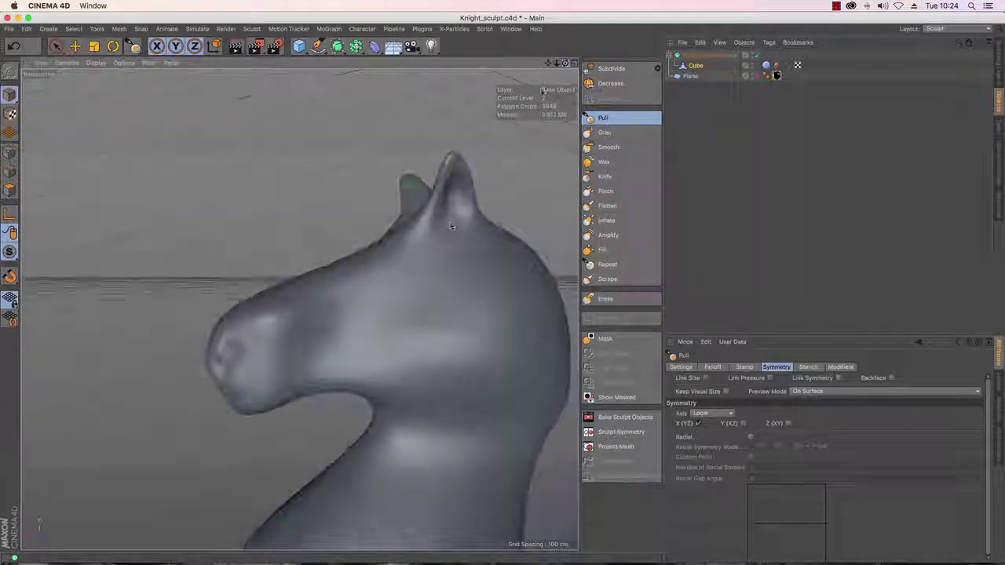
mouse_move(436, 233)
left_mouse_down("alt")
mouse_move(298, 307)
mouse_move(476, 204)
left_mouse_up("alt")
Carve the nostrils into the sides of the muzzle and build up their rims with mirrored Pull brush strokes.
left_click_drag(234, 346, 231, 364, "ctrl")
mouse_move(565, 63)
left_mouse_down()
mouse_move(298, 309)
mouse_move(556, 66)
left_mouse_up()
mouse_move(236, 330)
left_mouse_down("alt")
mouse_move(293, 298)
mouse_move(299, 307)
mouse_move(246, 348)
mouse_move(250, 358)
mouse_move(245, 327)
left_mouse_up("alt")
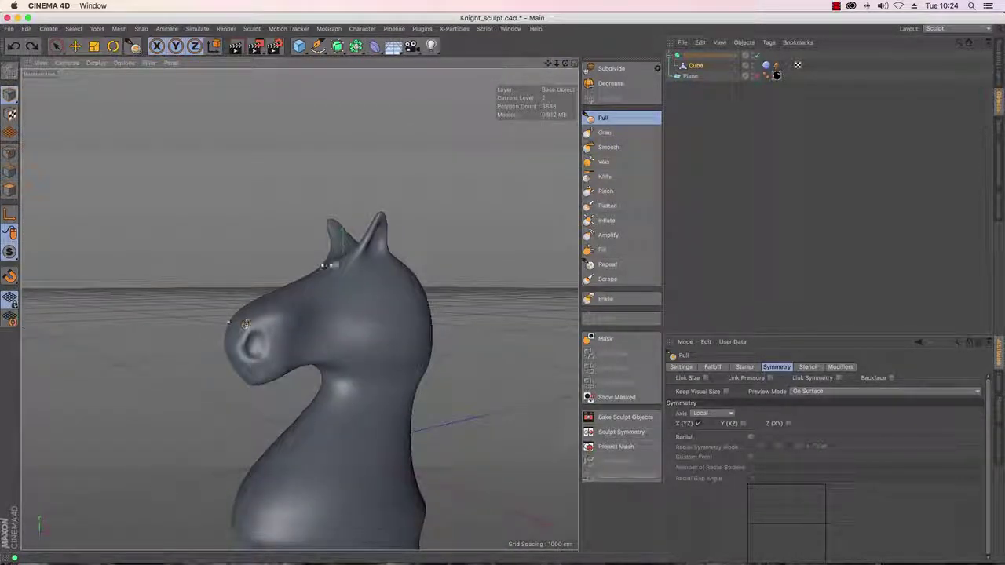
Set the Pull brush to size 10 and 49% pressure, try a stroke along the cheek, and undo it.
left_click(682, 367)
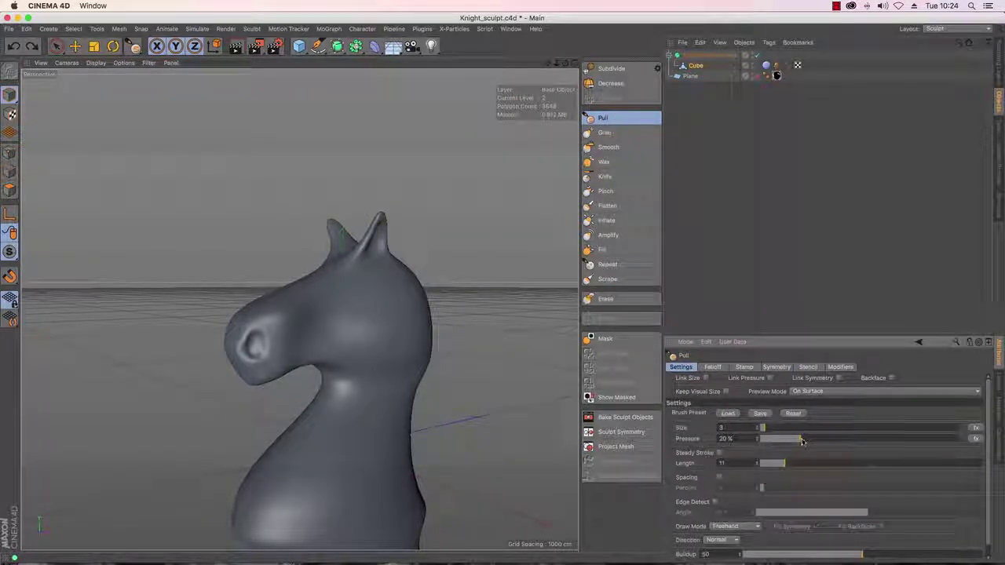
left_click_drag(845, 442, 858, 444)
middle_click_drag(362, 311, 372, 308)
mouse_move(344, 314)
left_mouse_down()
mouse_move(338, 329)
mouse_move(353, 312)
left_mouse_up()
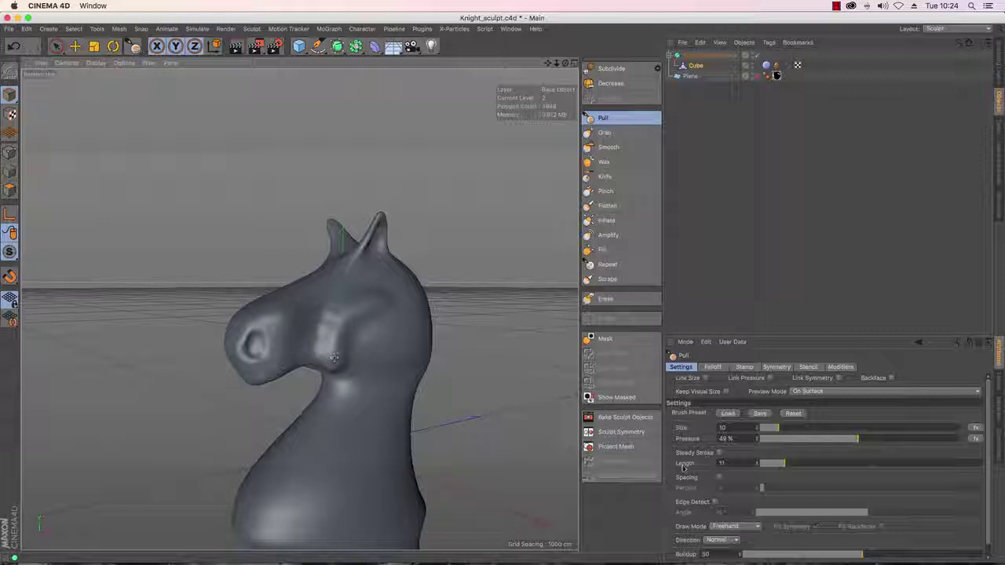
key("super+z")
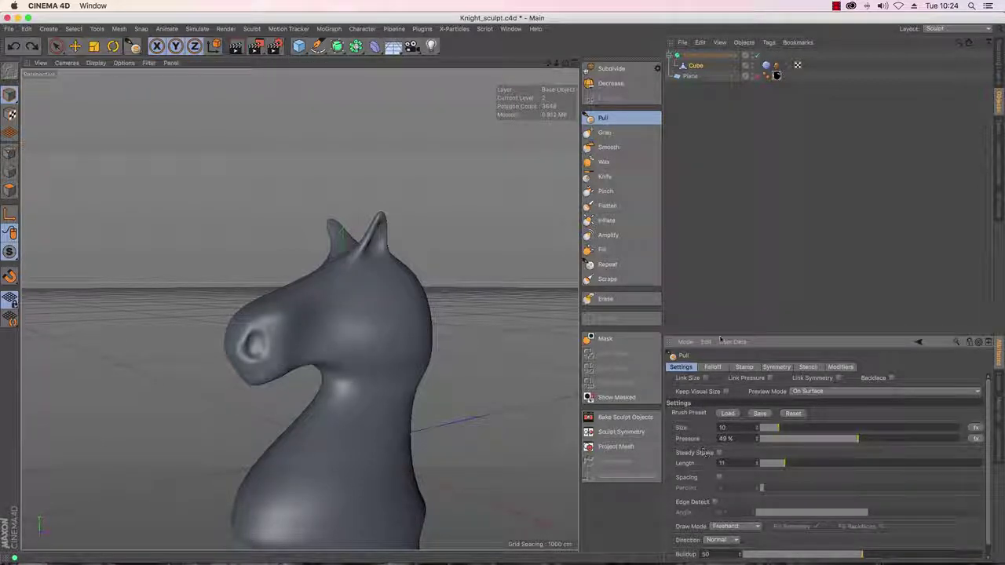
Lower the Pull brush pressure to about 3% and refine the area around the nostrils with light strokes.
left_click(769, 440)
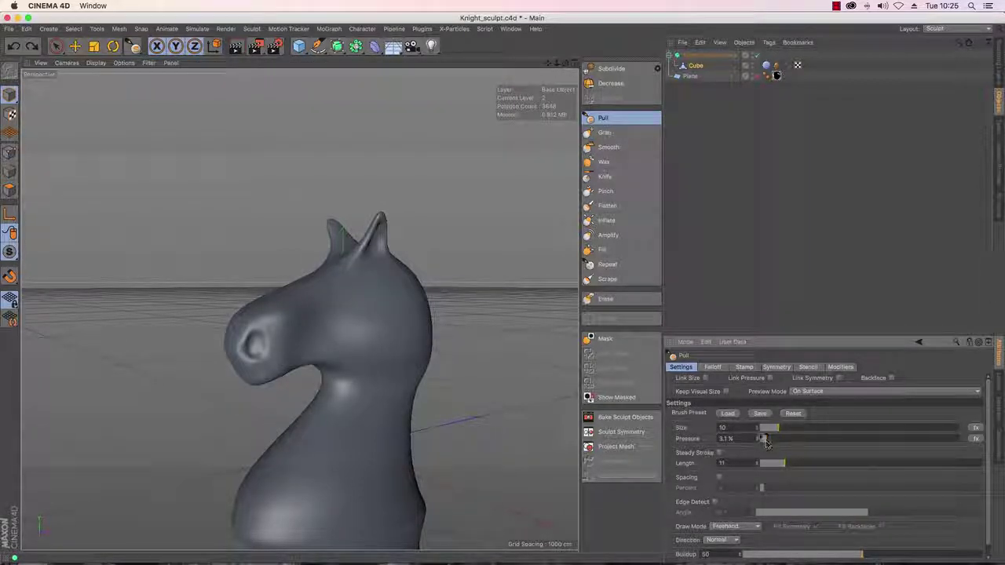
mouse_move(265, 324)
left_mouse_down()
mouse_move(245, 343)
mouse_move(250, 355)
mouse_move(249, 336)
left_mouse_up()
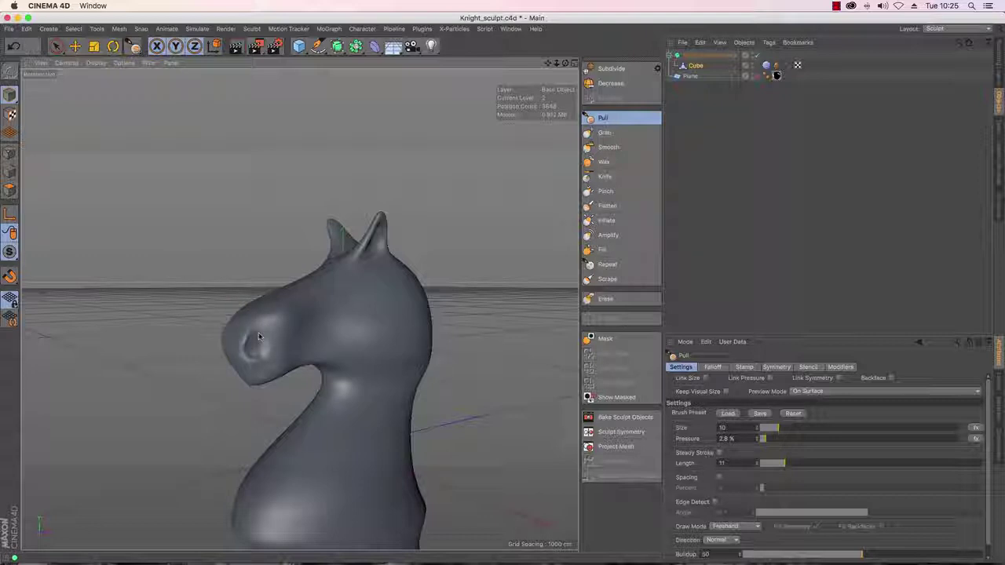
left_click_drag(566, 64, 566, 94)
left_click_drag(299, 309, 298, 307)
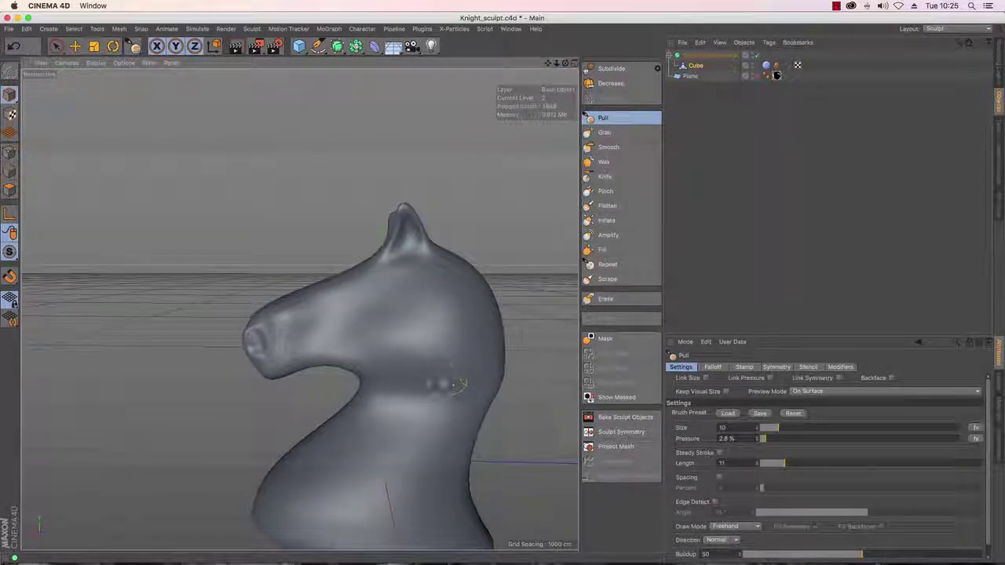
Define the back edge of the cheek using the Pull brush at 11.7% pressure, and soften the area behind it at size 15.
left_click(783, 439)
left_click_drag(476, 381, 452, 314)
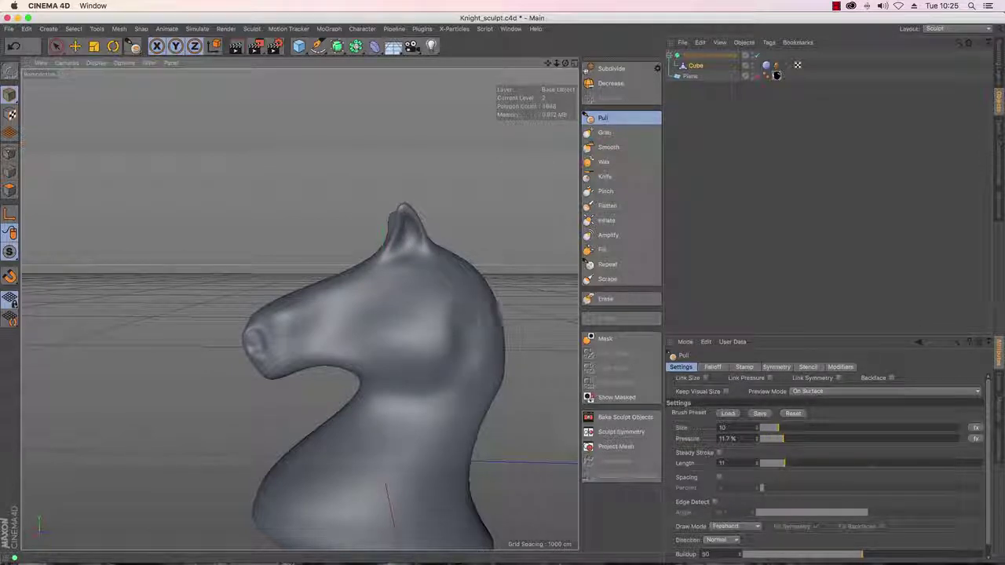
middle_click_drag(451, 416, 464, 417)
mouse_move(487, 388)
left_mouse_down("shift")
mouse_move(461, 371)
mouse_move(444, 386)
mouse_move(449, 394)
mouse_move(476, 355)
mouse_move(451, 404)
mouse_move(287, 313)
mouse_move(451, 322)
mouse_move(467, 370)
left_mouse_up("shift")
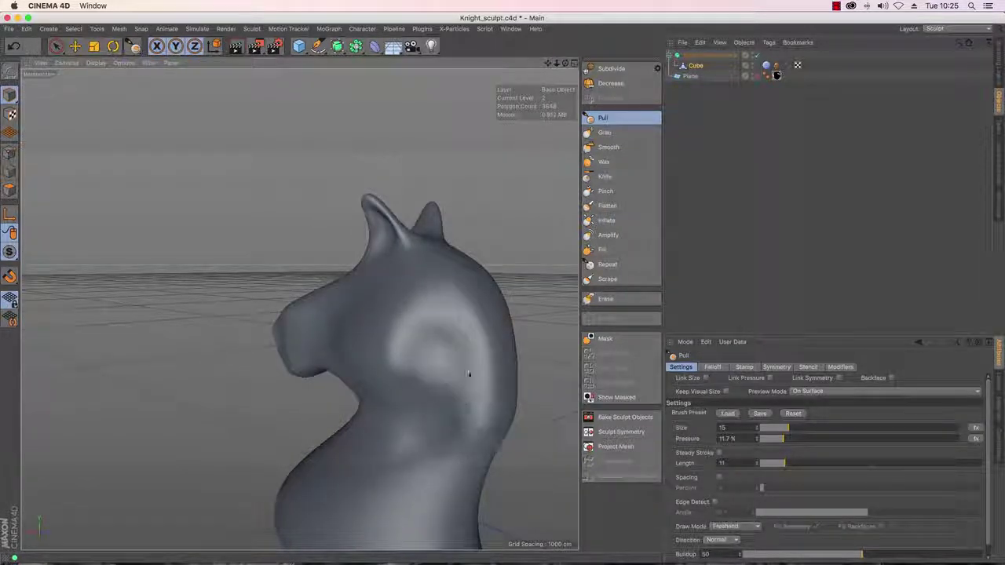
Switch to the Smooth brush, enable X (YZ) symmetry, and smooth the back of the cheek and the side of the face.
left_click(608, 147)
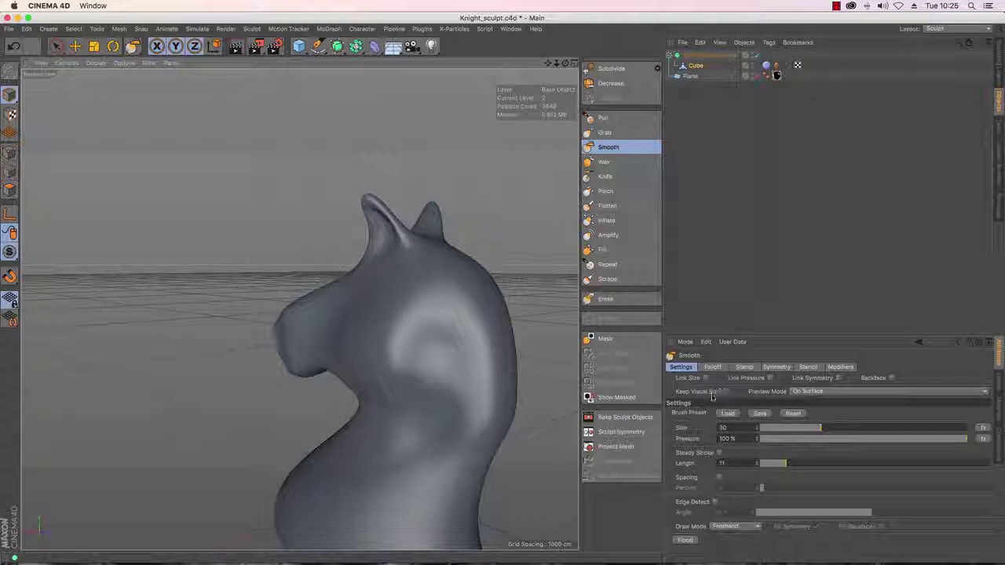
left_click(777, 367)
left_click(698, 423)
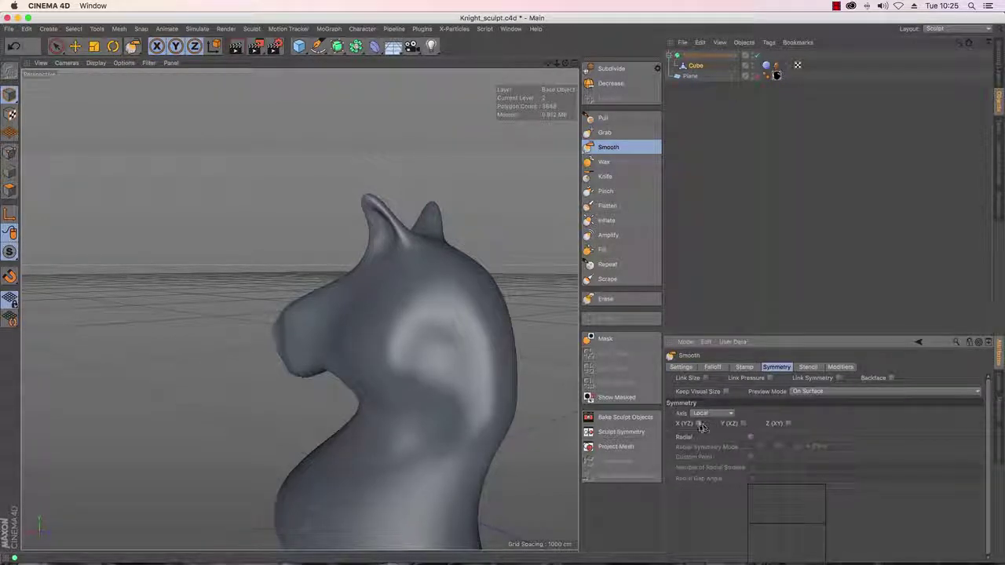
mouse_move(494, 366)
left_mouse_down()
mouse_move(440, 348)
mouse_move(426, 433)
mouse_move(514, 365)
left_mouse_up()
mouse_move(562, 67)
left_mouse_down()
mouse_move(602, 61)
mouse_move(648, 99)
mouse_move(609, 118)
mouse_move(577, 87)
mouse_move(471, 78)
mouse_move(471, 58)
mouse_move(418, 74)
mouse_move(419, 88)
mouse_move(400, 66)
mouse_move(404, 54)
mouse_move(346, 77)
mouse_move(220, 79)
left_mouse_up()
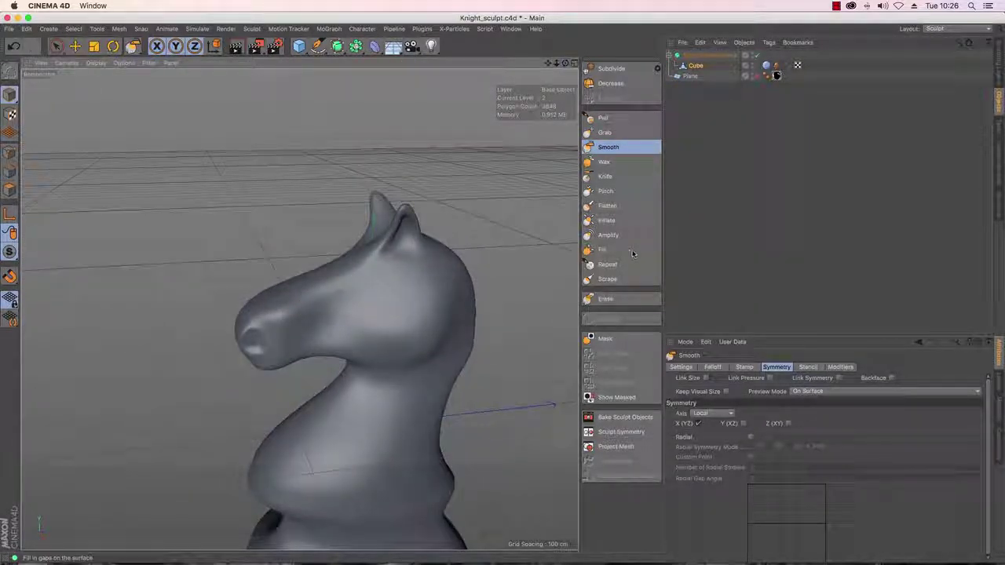
left_click_drag(557, 63, 519, 93)
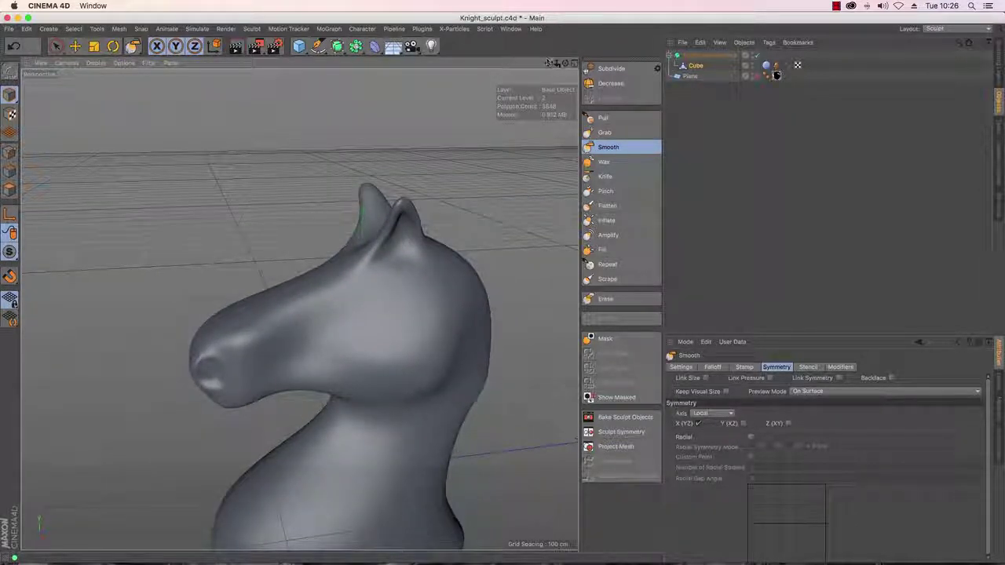
left_click_drag(565, 64, 600, 2)
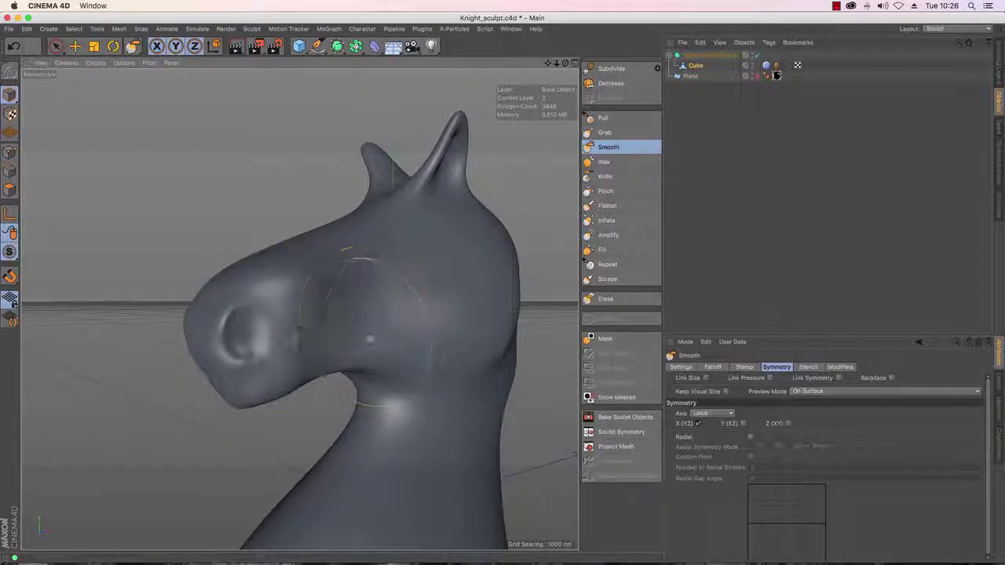
middle_click_drag(266, 359, 234, 348)
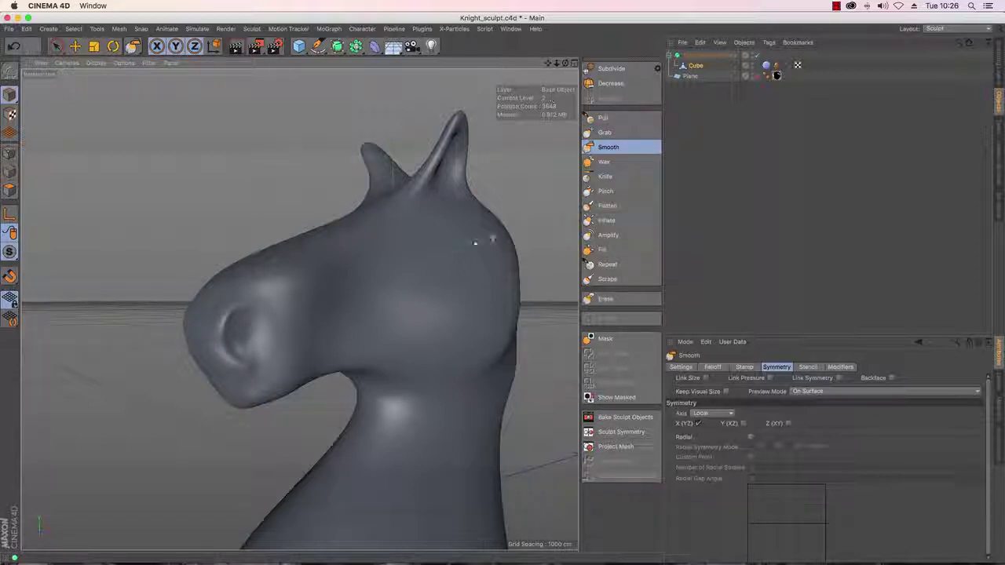
Sculpt the eyes and brows on both sides of the head with mirrored strokes of a smaller Pull brush.
left_click(603, 118)
middle_click_drag(400, 253, 405, 244)
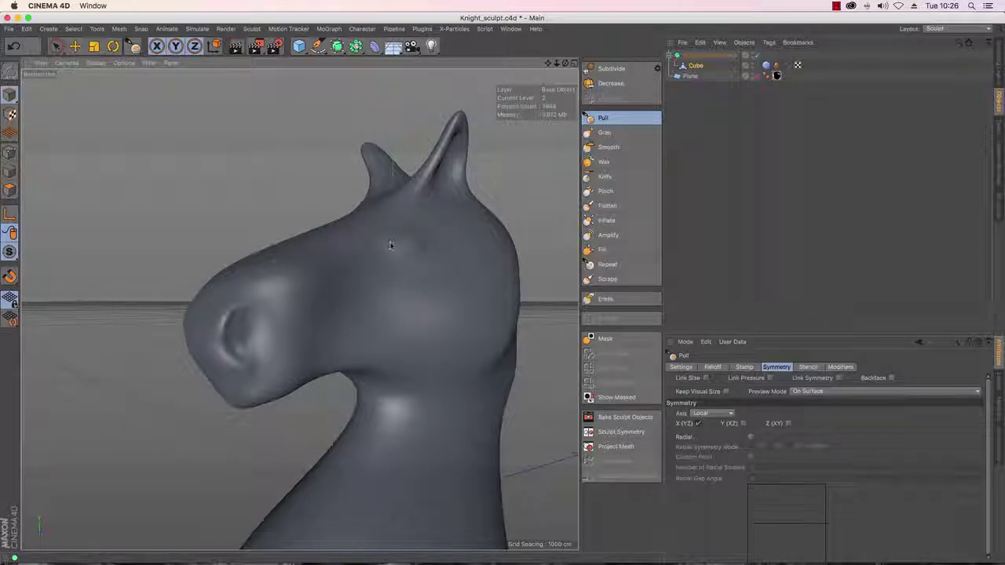
left_click_drag(565, 63, 512, 92)
left_click_drag(298, 309, 299, 307, "alt")
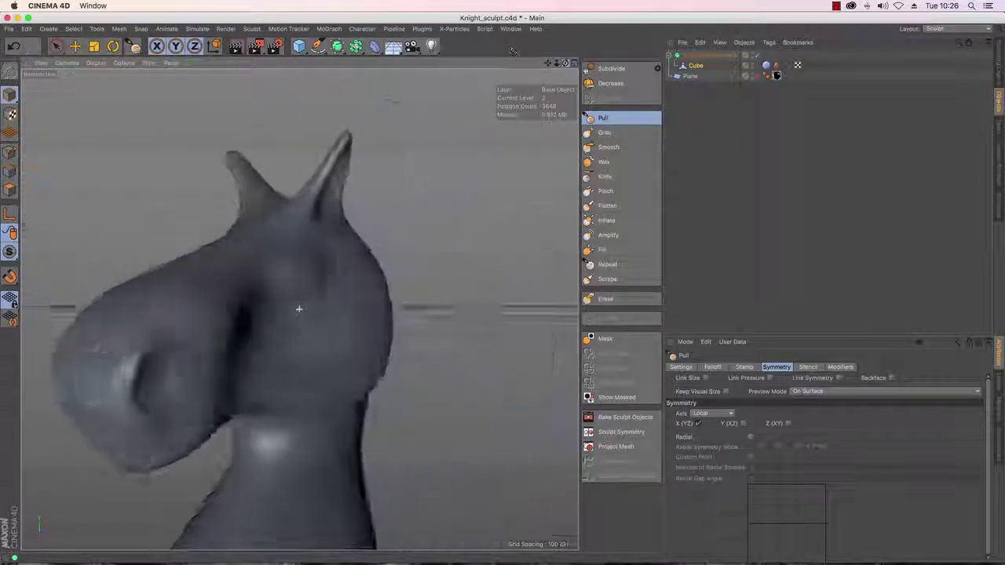
left_click_drag(565, 63, 511, 66)
left_click_drag(298, 309, 298, 309, "alt")
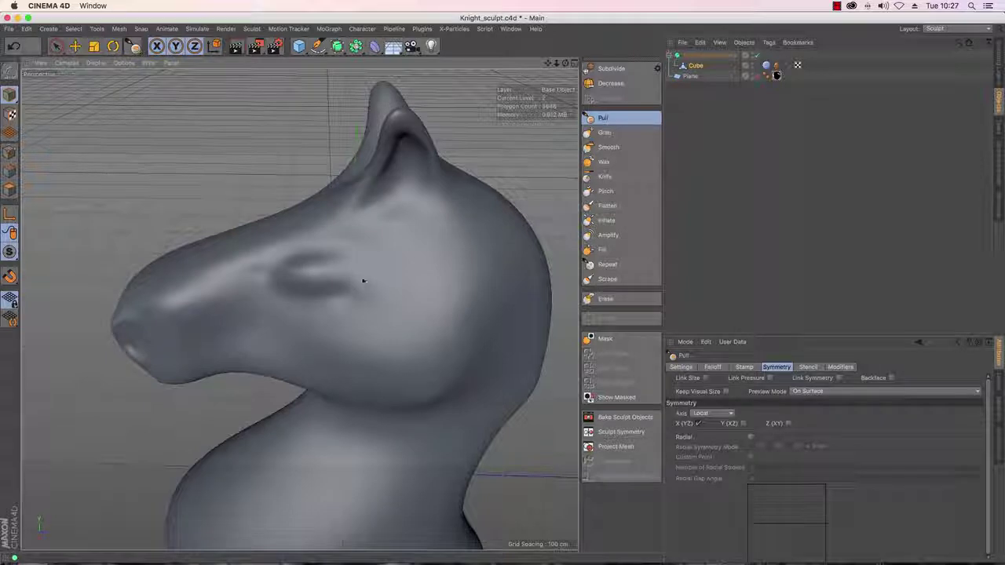
Subdivide the sculpt mesh to level 3 and display its mesh lines over the shading around the eye.
left_click(611, 68)
left_click_drag(564, 63, 549, 65)
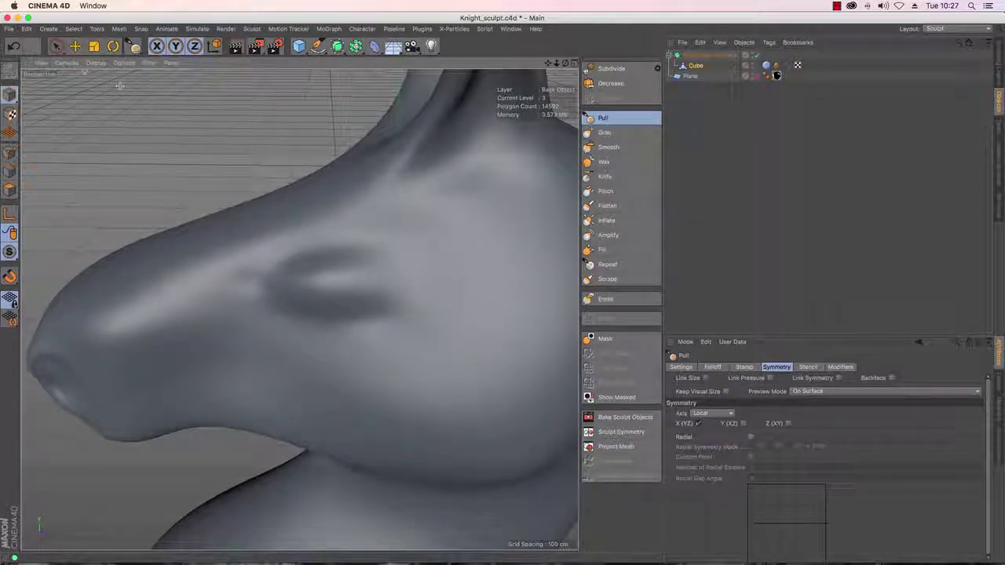
left_click(96, 63)
left_click(102, 91)
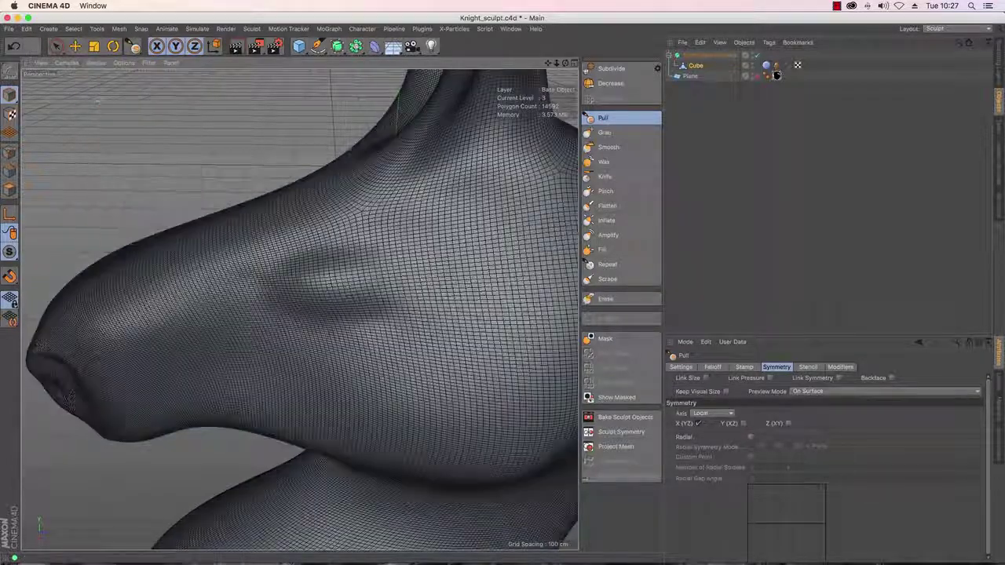
mouse_move(565, 63)
left_mouse_down()
mouse_move(638, 37)
mouse_move(561, 58)
left_mouse_up()
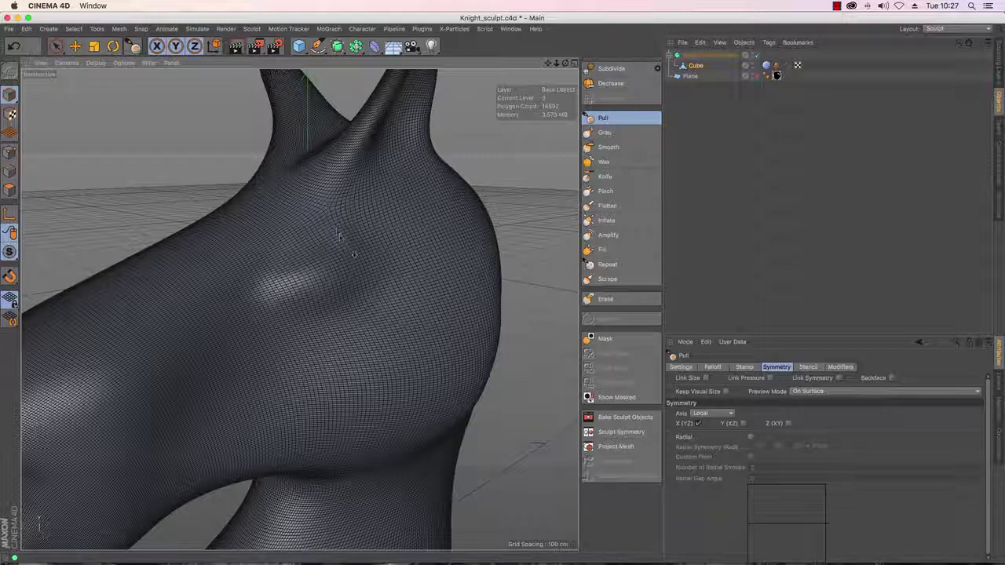
Undo the last Pull stroke, display the model shaded without mesh lines, and save the scene.
key("super+z")
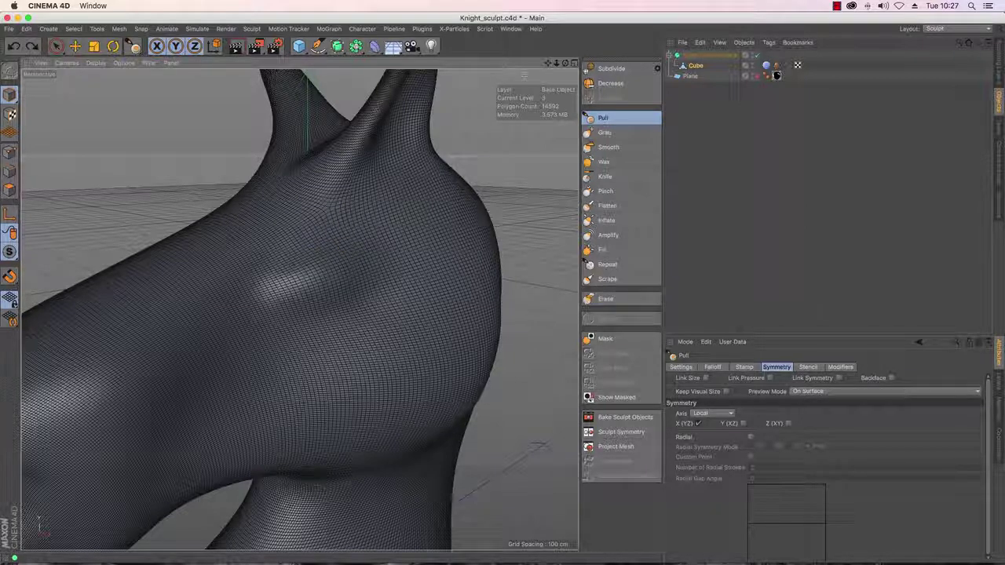
mouse_move(567, 64)
left_mouse_down()
mouse_move(499, 83)
mouse_move(553, 82)
left_mouse_up()
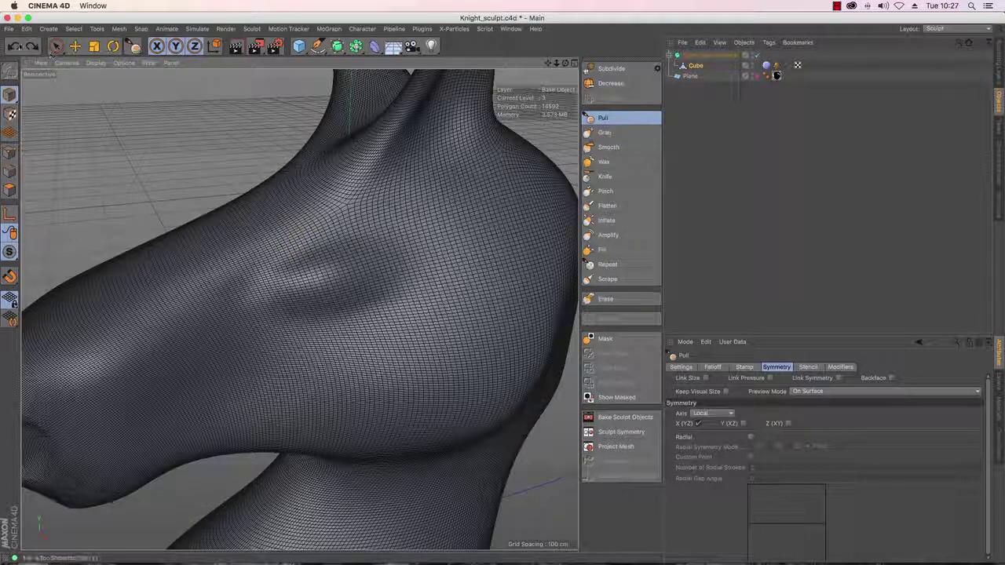
left_click(96, 63)
left_click(102, 75)
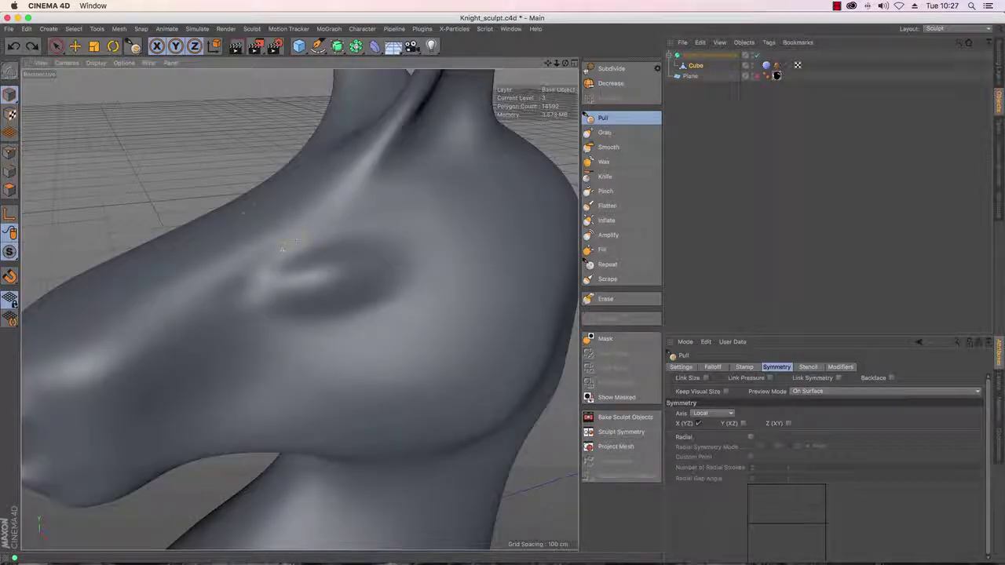
key("super+s")
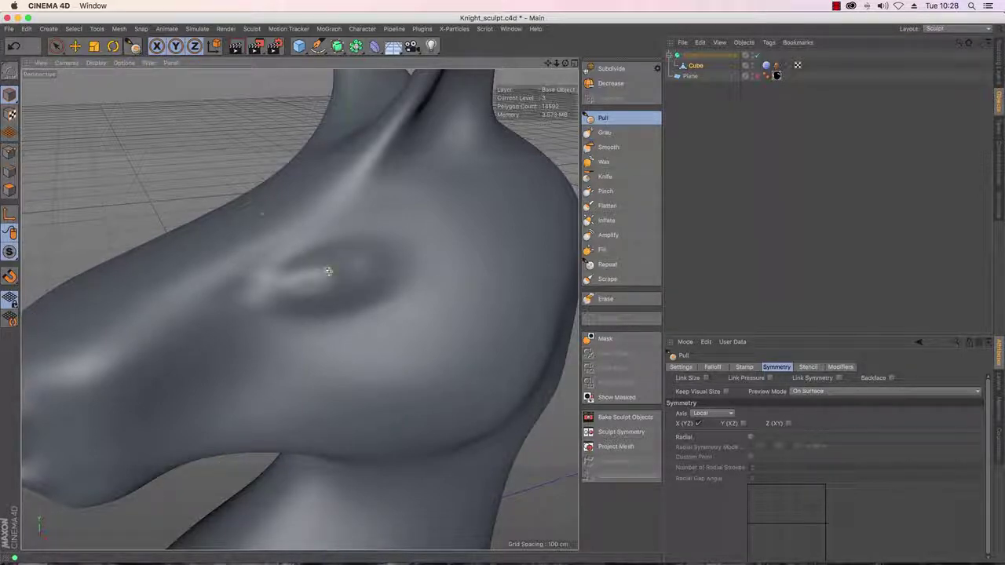
Subdivide the sculpt mesh to level 4 and refine the eye area with the Pull and Smooth brushes.
left_click(611, 69)
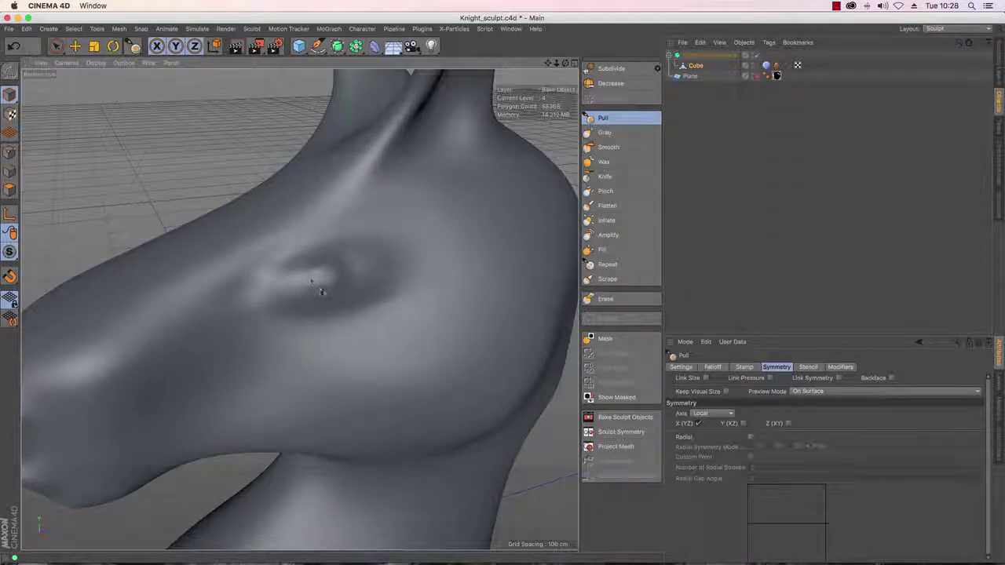
left_click_drag(567, 63, 586, 59)
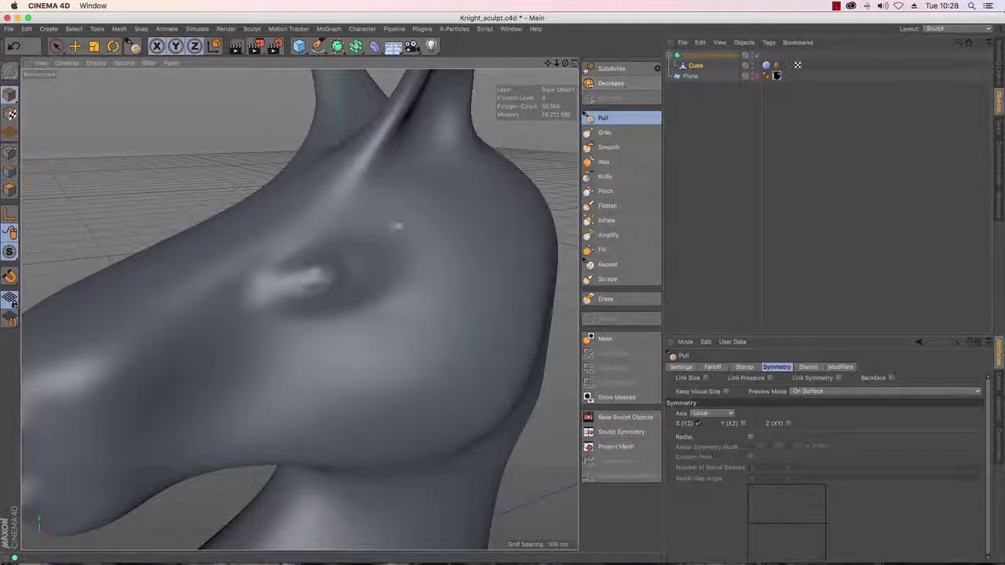
left_click_drag(555, 63, 442, 126)
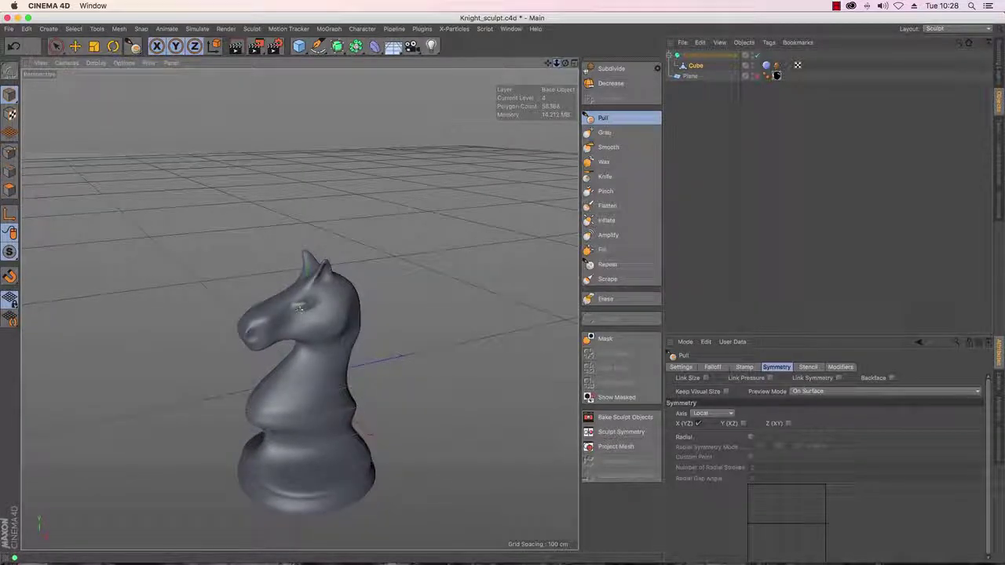
left_click_drag(589, 64, 731, 98)
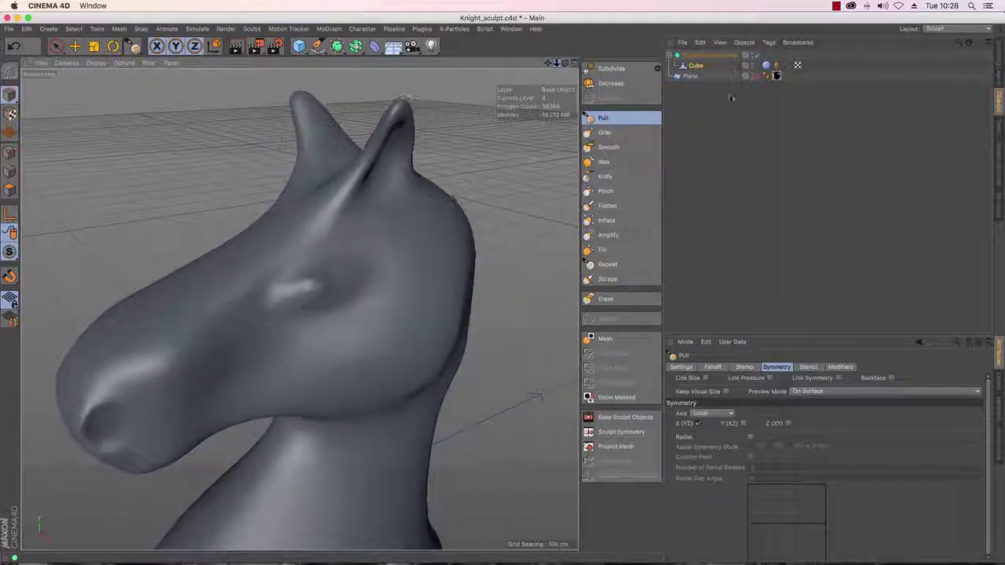
left_click(606, 147)
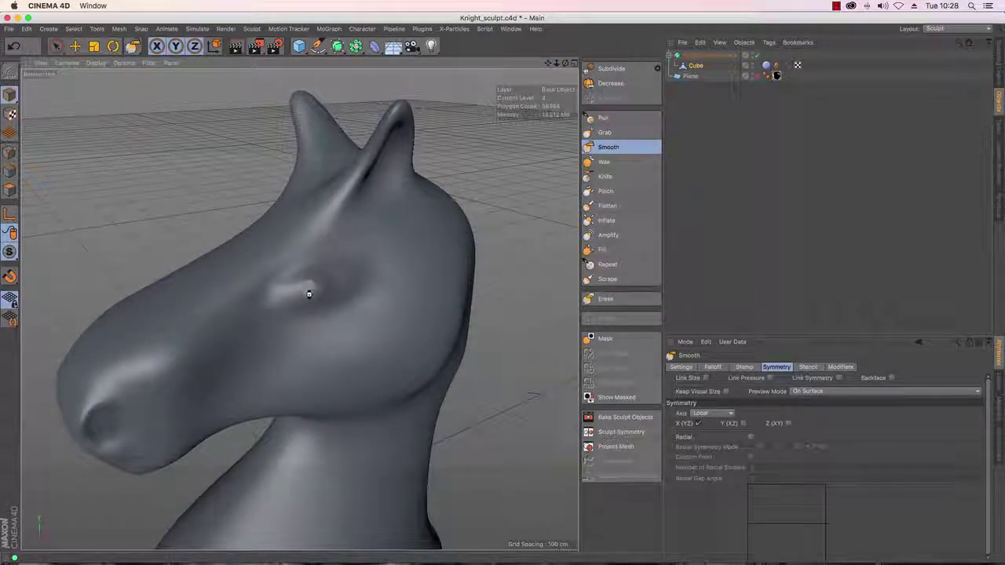
Lower the sculpt to level 3 and prepare a smaller Inflate brush with X (YZ) symmetry enabled.
left_click(611, 84)
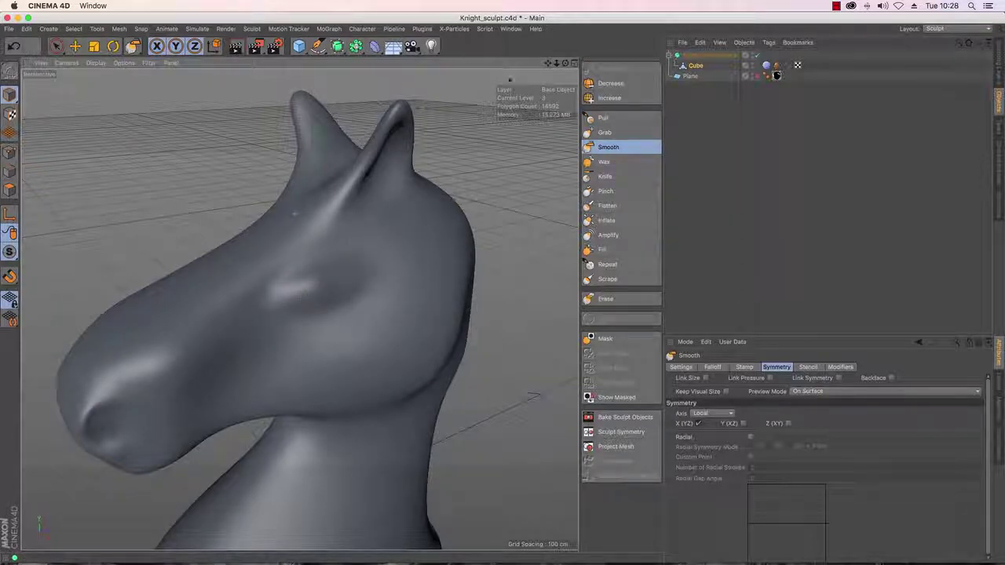
left_click_drag(566, 64, 485, 106)
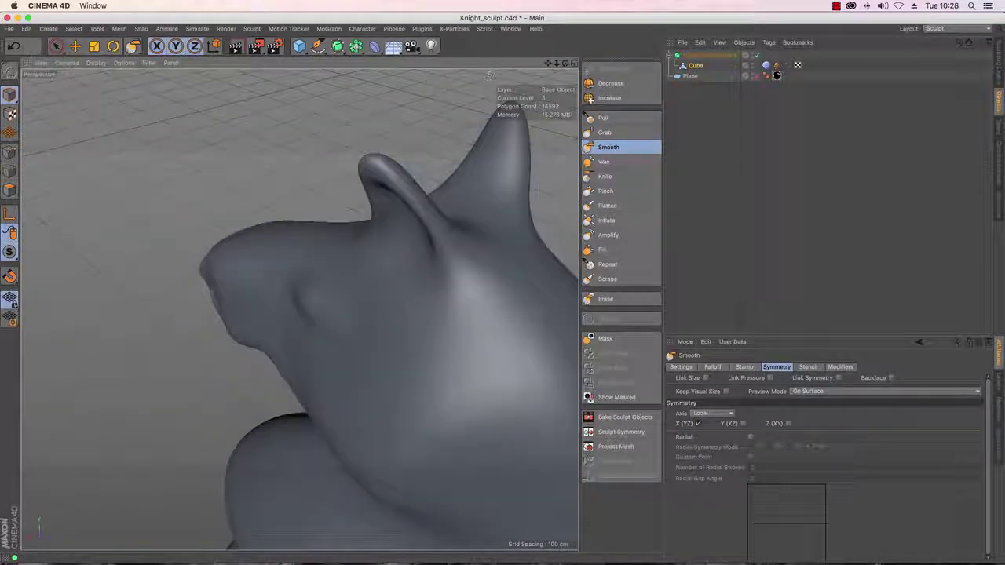
left_click_drag(557, 63, 460, 68)
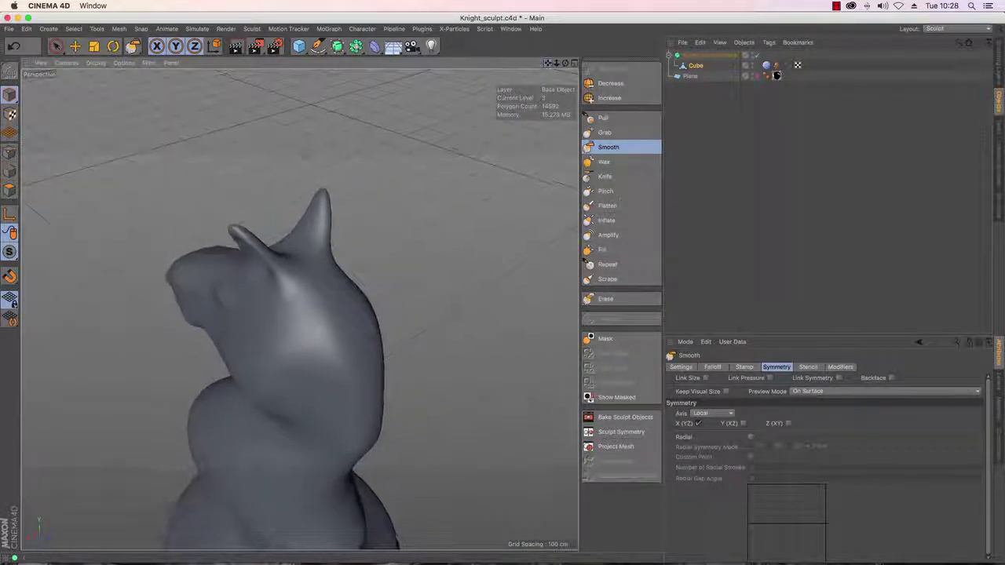
left_click(606, 220)
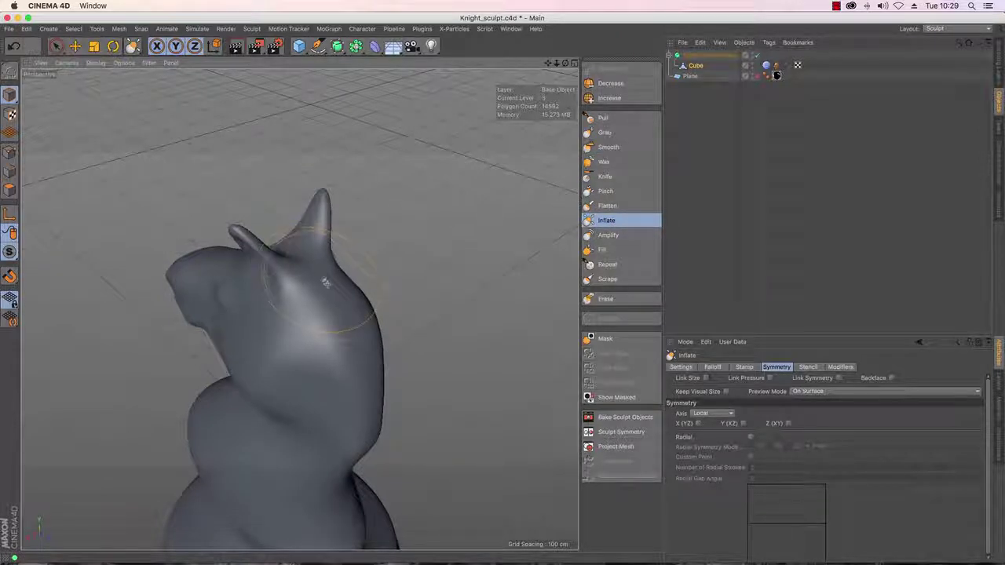
middle_click_drag(326, 284, 322, 282)
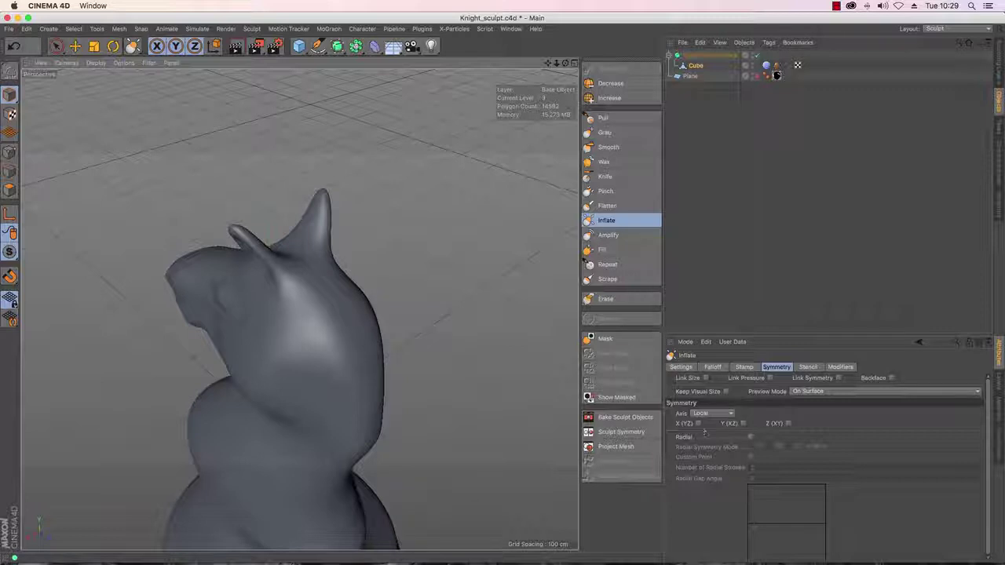
left_click(698, 423)
Raise a mane ridge from between the ears down the back of the head with mirrored Inflate strokes.
mouse_move(306, 272)
left_mouse_down()
mouse_move(315, 283)
mouse_move(296, 267)
mouse_move(340, 298)
mouse_move(359, 335)
mouse_move(374, 433)
mouse_move(371, 402)
left_mouse_up()
mouse_move(565, 63)
left_mouse_down()
mouse_move(541, 32)
mouse_move(492, 7)
mouse_move(432, 7)
mouse_move(394, 49)
left_mouse_up()
left_click_drag(299, 309, 302, 308, "alt")
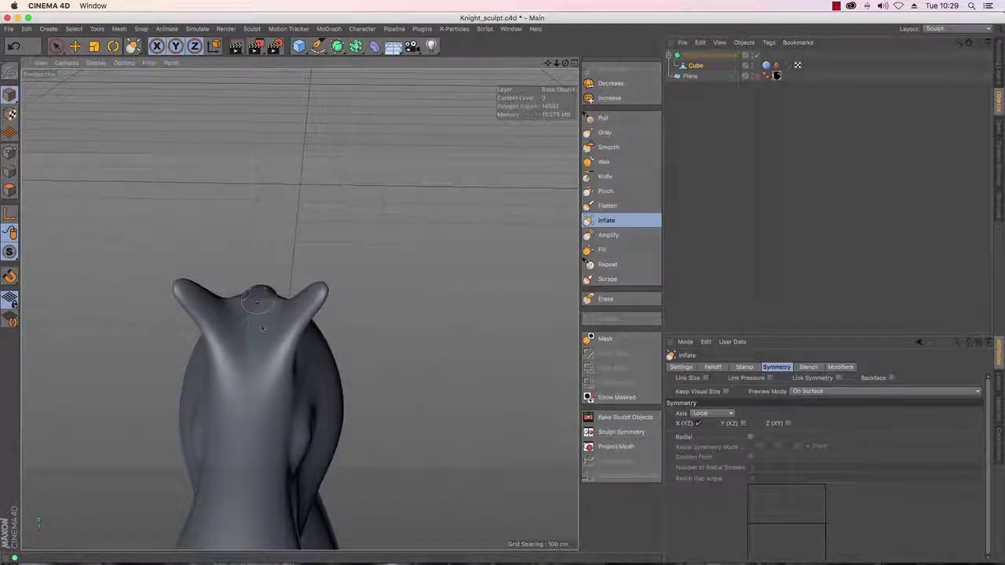
mouse_move(253, 339)
left_mouse_down()
mouse_move(253, 313)
mouse_move(254, 372)
mouse_move(250, 314)
mouse_move(298, 309)
left_mouse_up()
left_click_drag(415, 63, 505, 71)
left_click_drag(565, 63, 488, 68)
left_click_drag(548, 63, 524, 3)
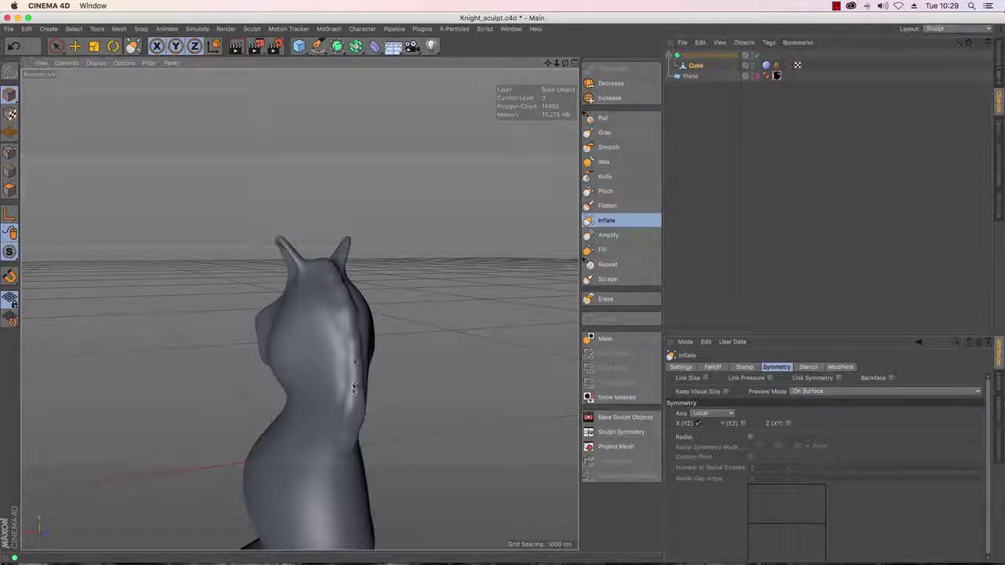
left_click_drag(350, 341, 343, 309)
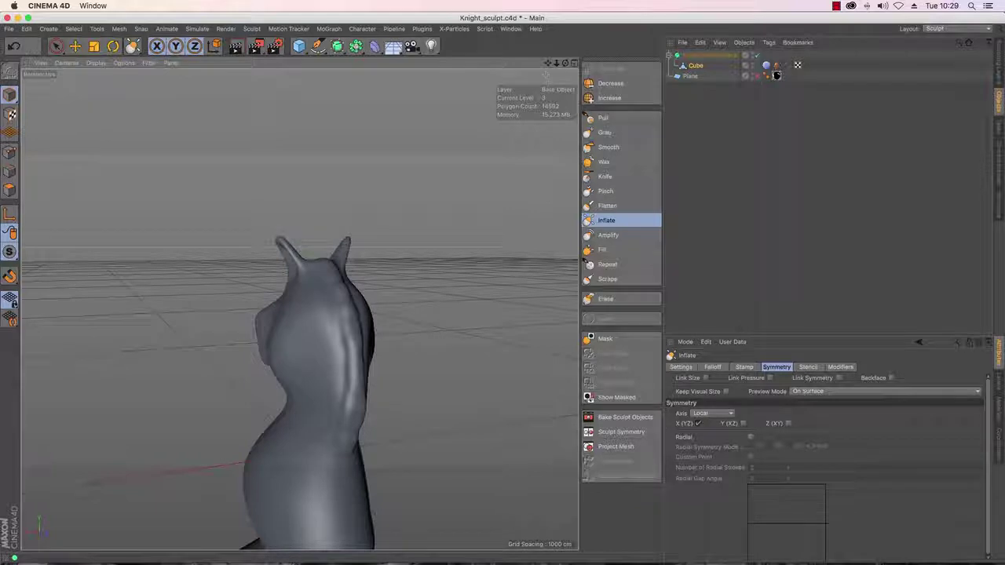
Extend the inflated mane ridge down the neck to the base and thicken it back up towards the ears.
left_click_drag(549, 63, 526, 4)
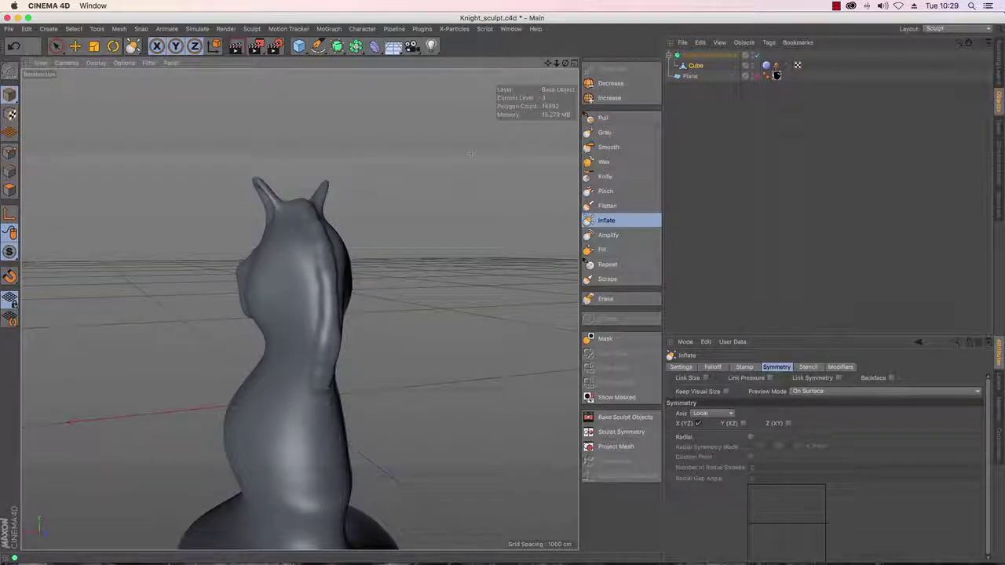
left_click_drag(547, 64, 545, 5)
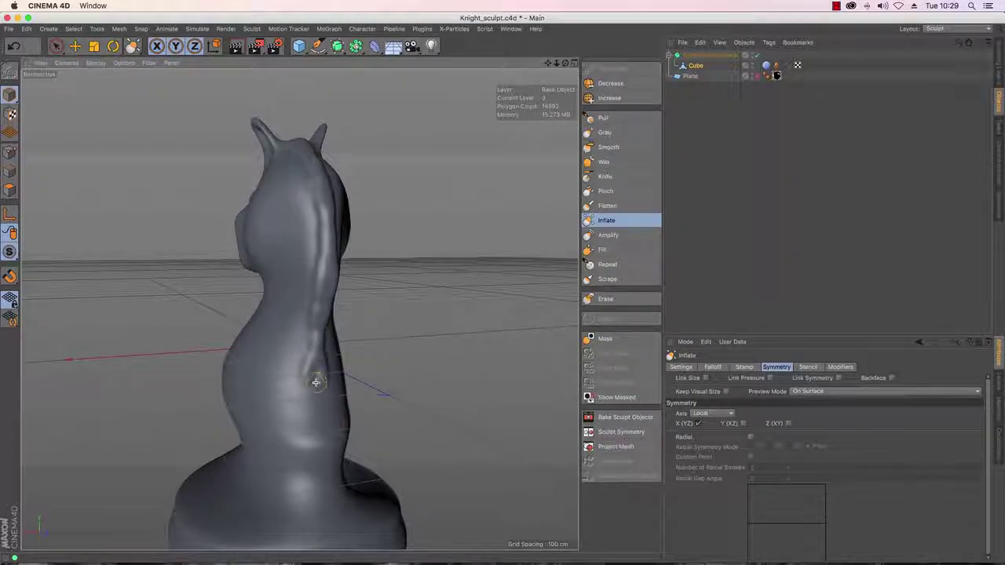
mouse_move(322, 402)
left_mouse_down()
mouse_move(319, 390)
mouse_move(316, 426)
left_mouse_up()
left_click_drag(313, 368, 318, 285)
left_click_drag(327, 241, 314, 167)
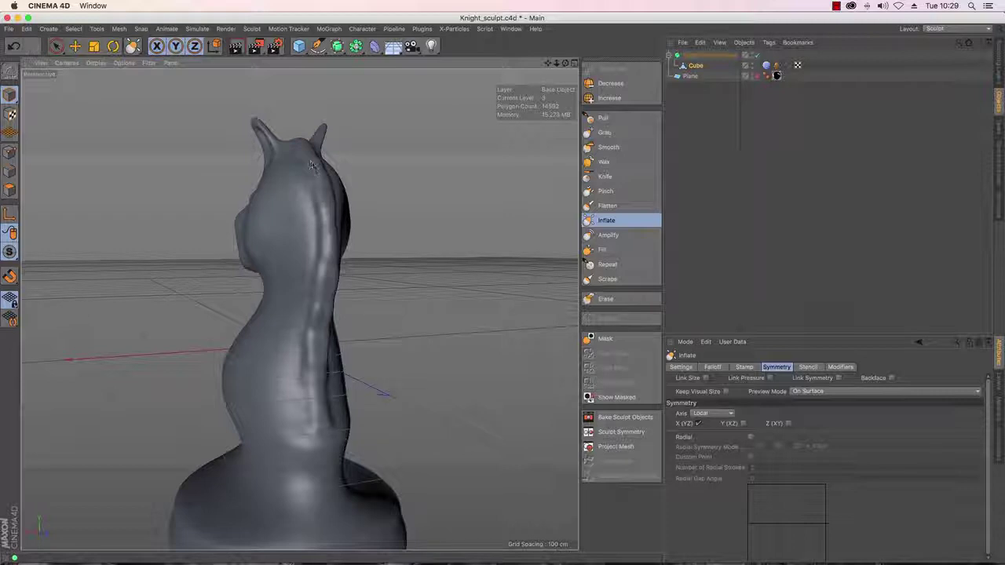
mouse_move(565, 63)
left_mouse_down()
mouse_move(667, 86)
mouse_move(715, 66)
left_mouse_up()
left_click_drag(263, 125, 242, 162)
left_click_drag(566, 63, 361, 141)
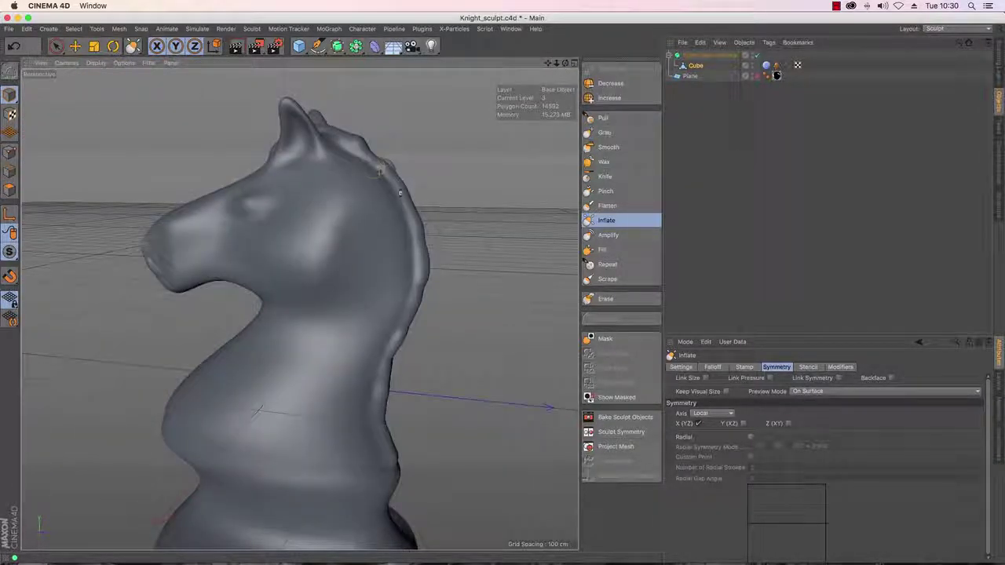
Inflate a row of rounded tufts along the whole mane and build up the forelock between the ears.
mouse_move(435, 266)
left_mouse_down()
mouse_move(381, 166)
mouse_move(417, 273)
left_mouse_up()
left_click_drag(407, 330, 424, 310, "alt")
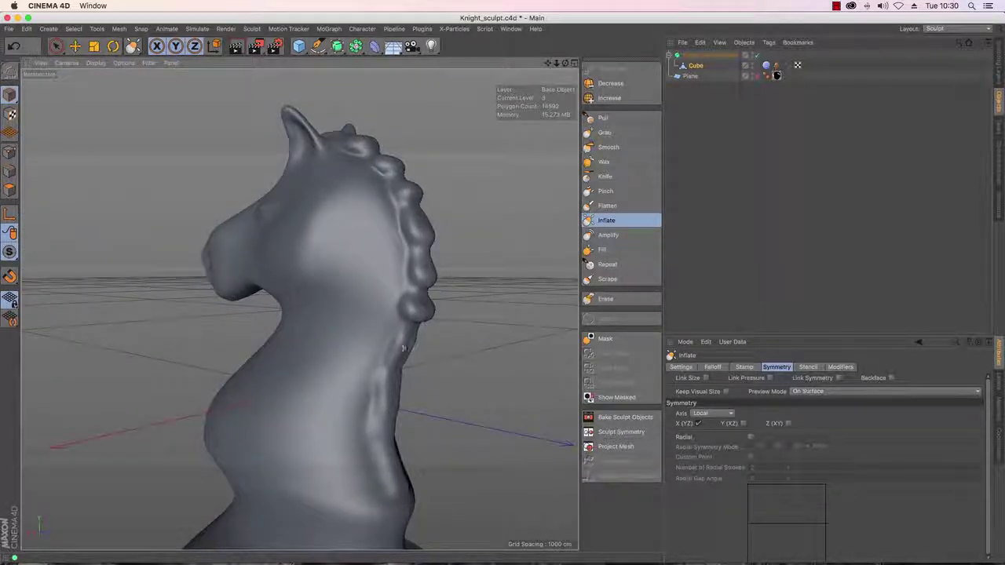
left_click_drag(405, 358, 408, 344)
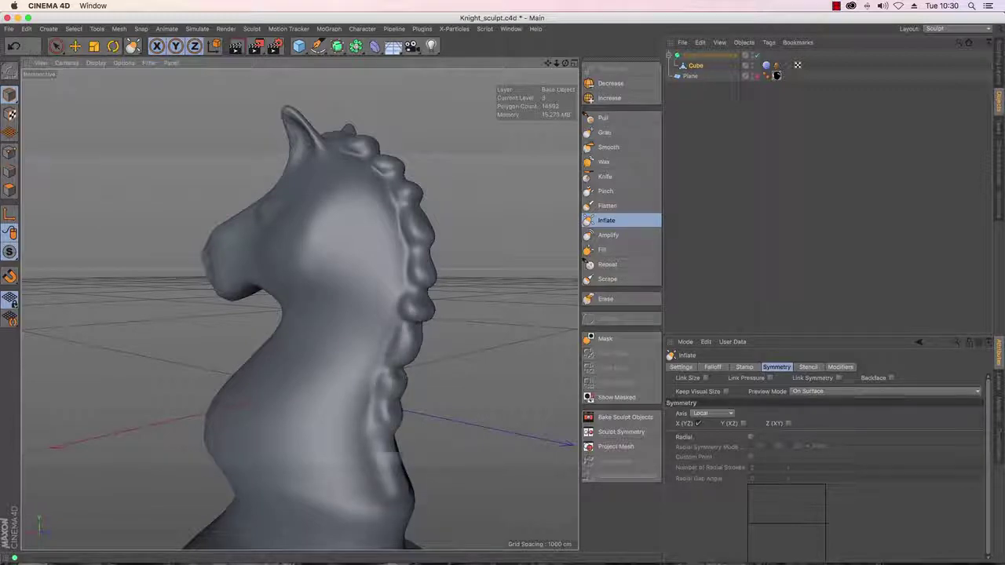
left_click_drag(393, 481, 299, 308, "alt")
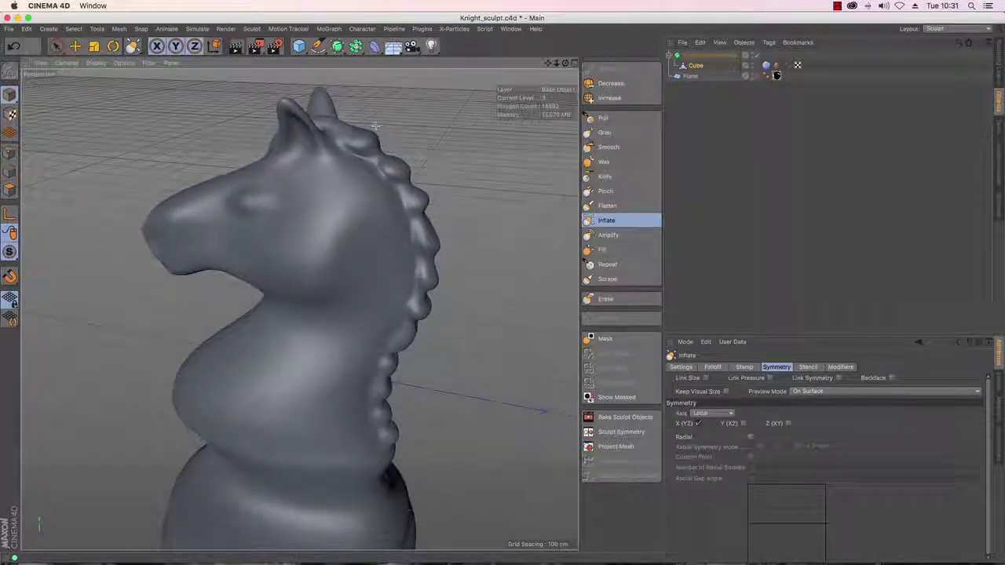
left_click_drag(345, 124, 313, 229, "alt")
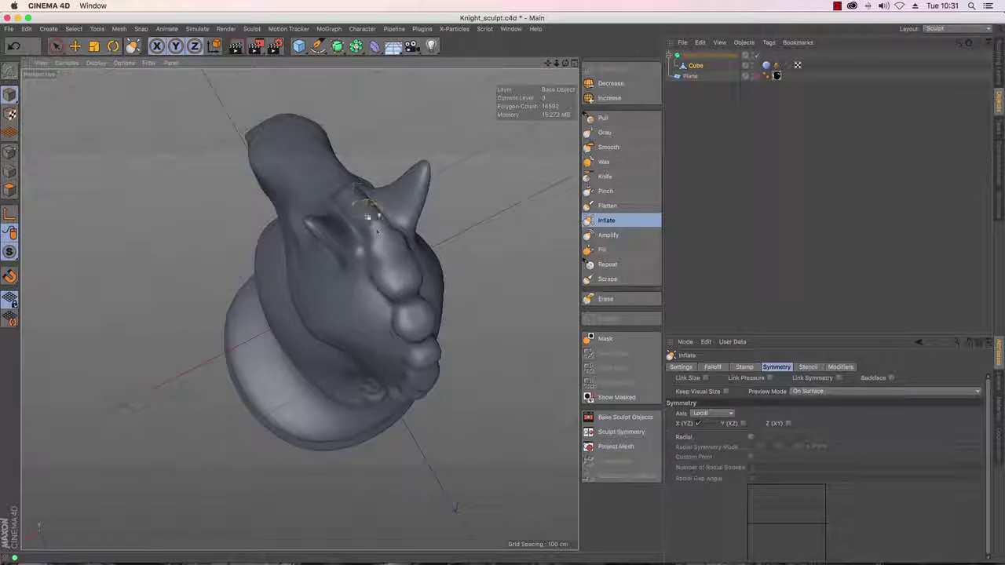
mouse_move(357, 185)
left_mouse_down("alt")
mouse_move(640, 22)
mouse_move(534, 18)
mouse_move(577, 106)
left_mouse_up("alt")
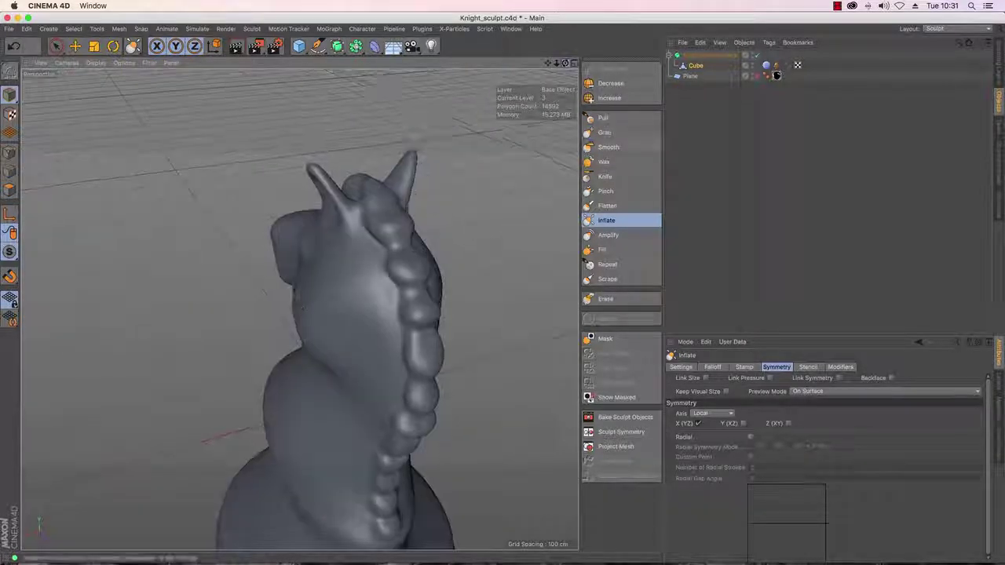
Flatten the sides of the mane tufts along the back of the head and neck with the Flatten brush.
left_click(608, 207)
left_click_drag(415, 229, 318, 314, "alt")
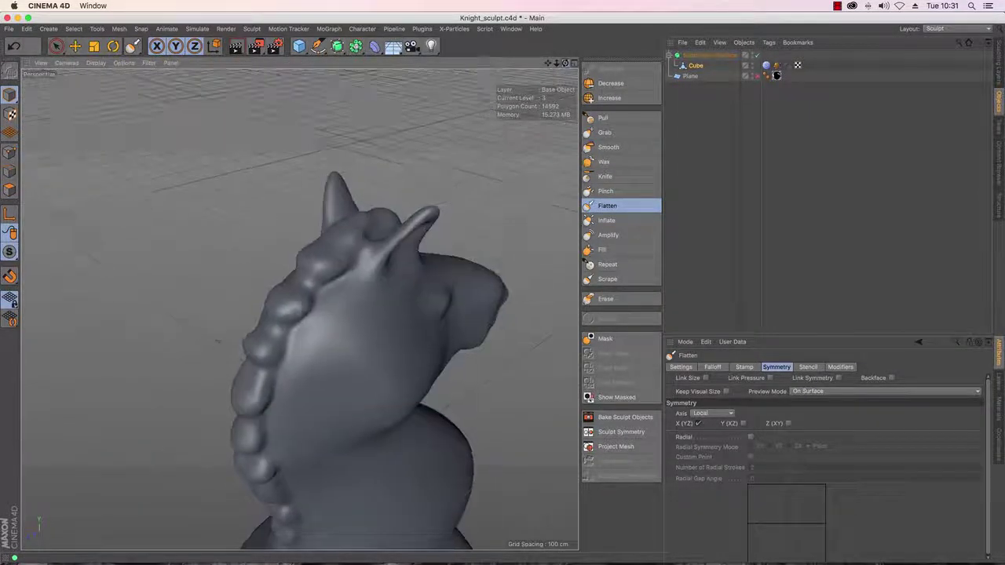
left_click_drag(259, 414, 272, 472)
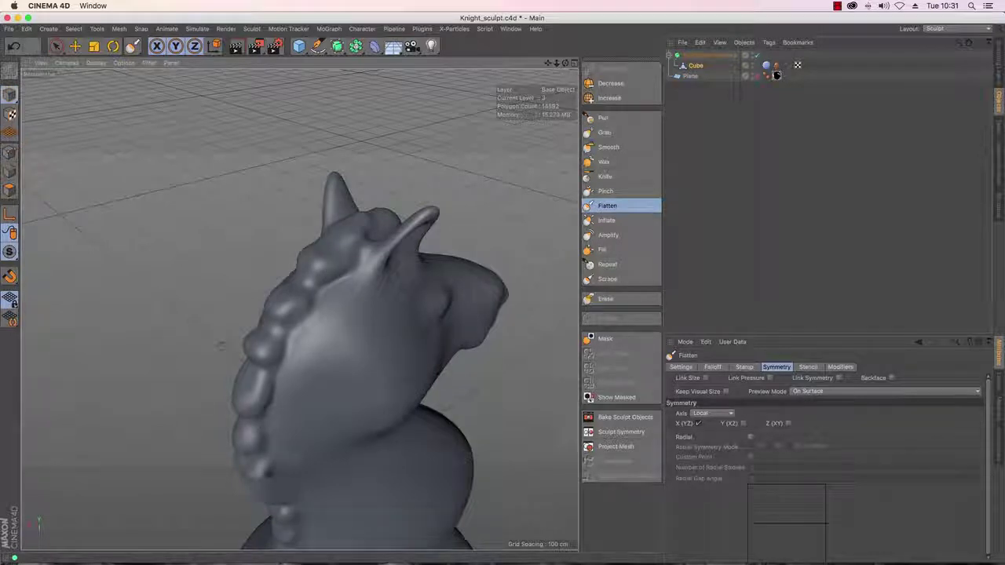
left_click_drag(463, 353, 298, 310, "alt")
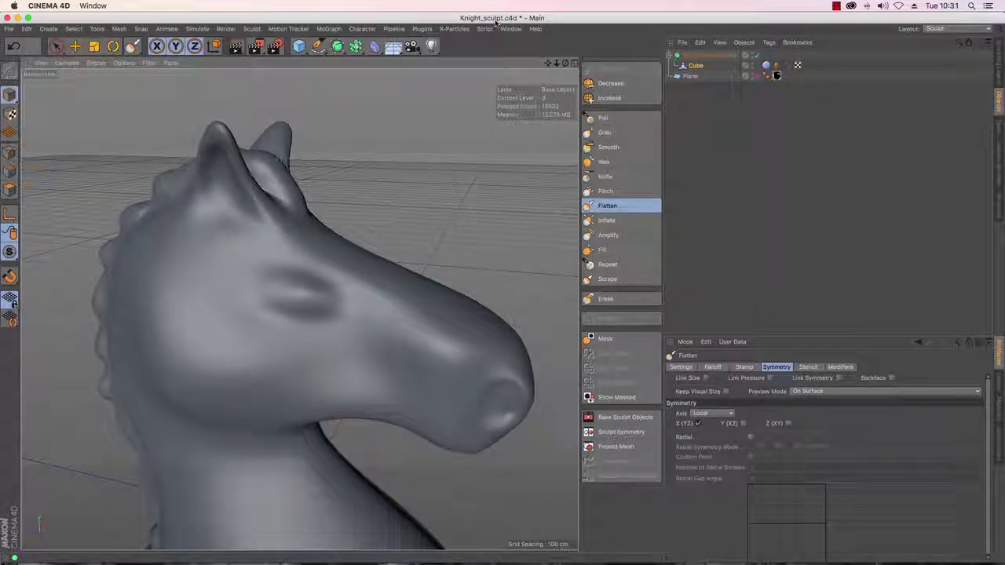
Reshape the brow and eye area with the Pull brush and adjust the head's form with the Grab brush.
left_click(613, 118)
left_click_drag(314, 271, 351, 306, "alt")
mouse_move(467, 285)
left_mouse_down("alt")
mouse_move(419, 109)
mouse_move(401, 120)
left_mouse_up("alt")
left_click(610, 132)
left_click_drag(312, 221, 309, 234)
mouse_move(564, 63)
left_mouse_down()
mouse_move(487, 39)
mouse_move(563, 65)
left_mouse_up()
left_click_drag(424, 244, 471, 239, "alt")
left_click(609, 147)
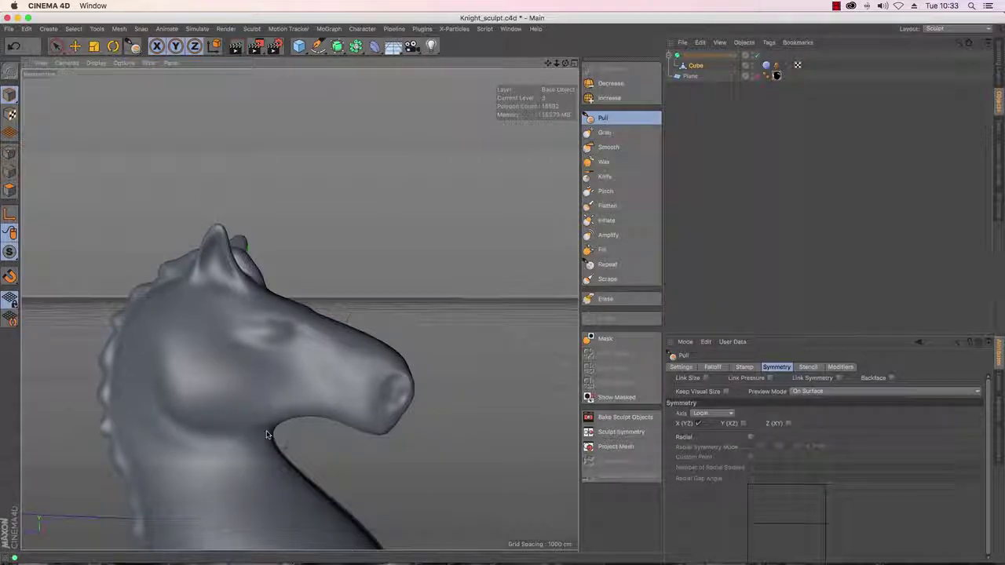
Soften the eye area with the Smooth brush at size 5 and 17.1% pressure, alternating with the Pull brush at size 2.
scroll(291, 405, "down", 5)
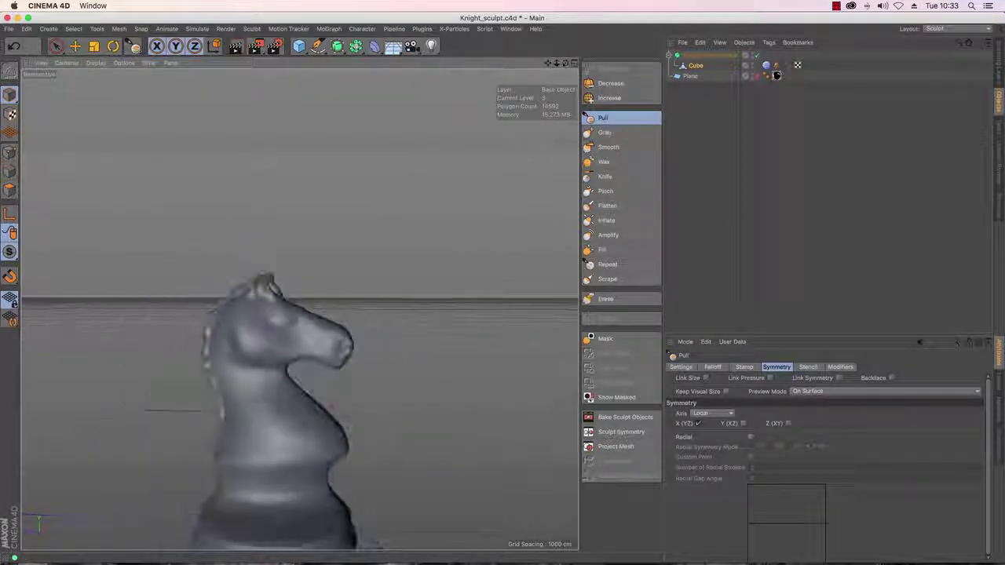
left_click_drag(291, 393, 302, 436, "alt")
left_click(608, 147)
left_click(681, 367)
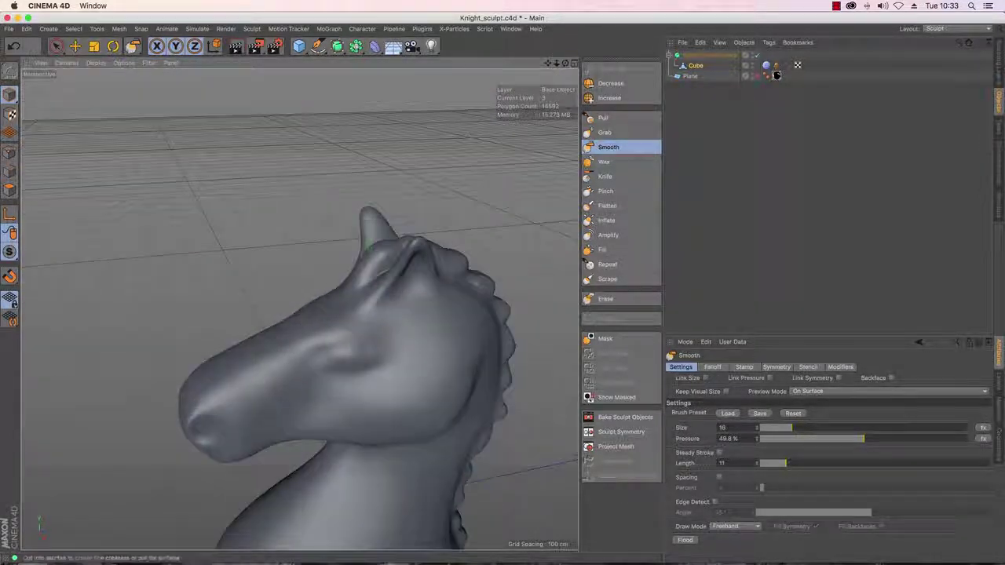
middle_click_drag(348, 337, 330, 337)
left_click(603, 118)
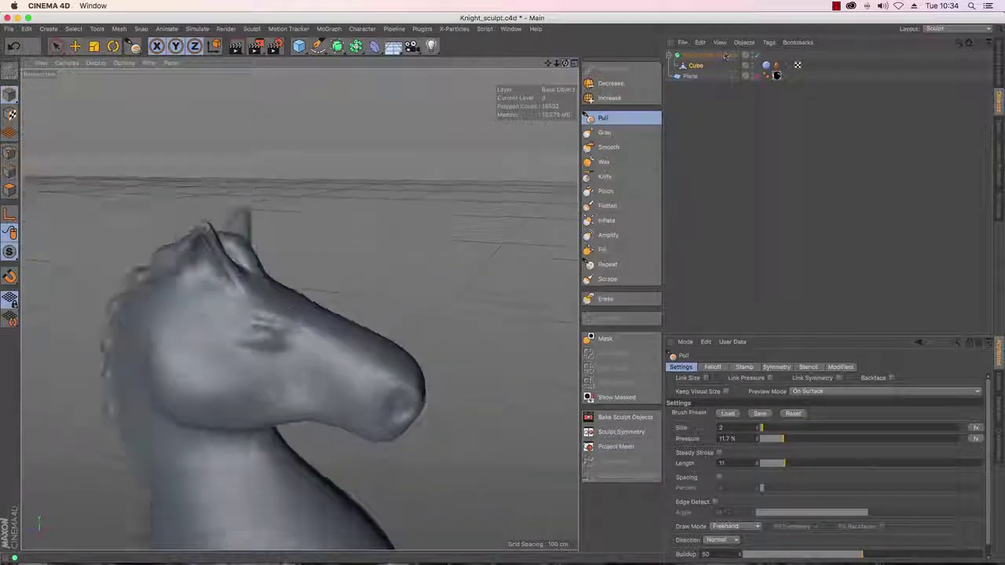
key("shift")
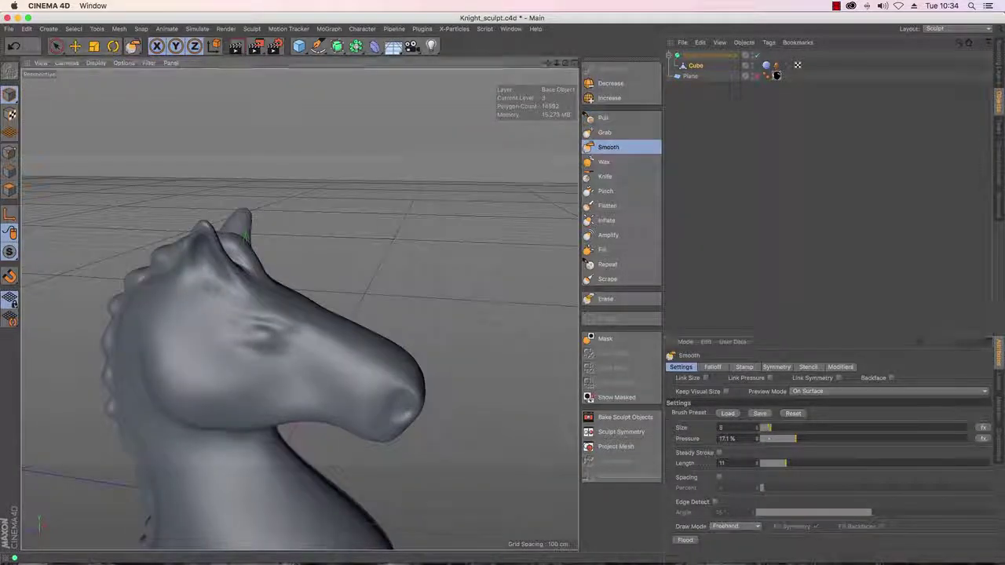
Raise the sculpt to level 4 and form the eyeball and eyelids with the Pull brush at size 1.
right_click_drag(276, 346, 354, 345, "alt")
mouse_move(306, 338)
left_mouse_down("alt")
mouse_move(354, 322)
mouse_move(339, 311)
left_mouse_up("alt")
left_click(610, 98)
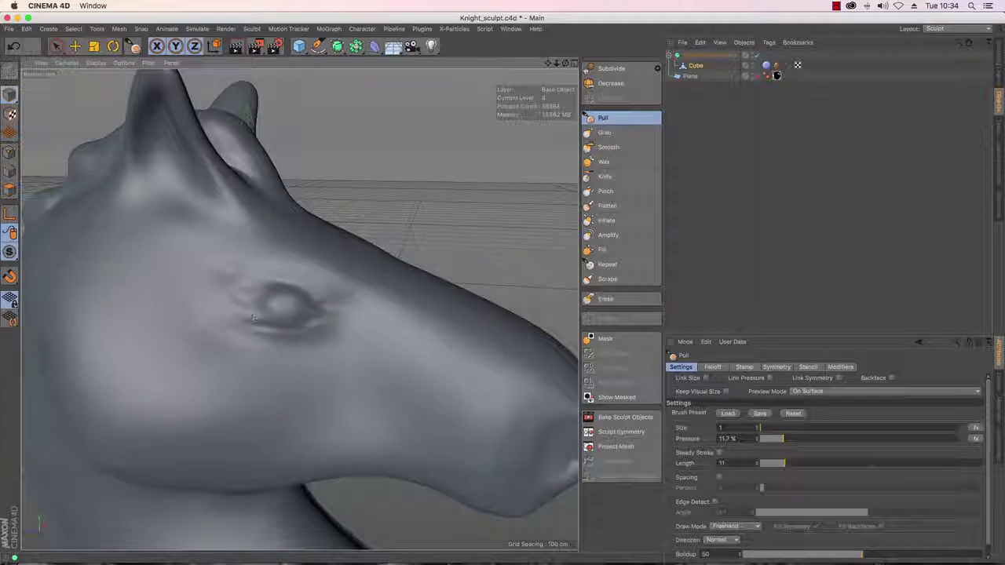
Refine the eyelids and eye corners with the Pull brush at size 1, smoothing the uneven spots around the eye.
left_click_drag(316, 323, 312, 294)
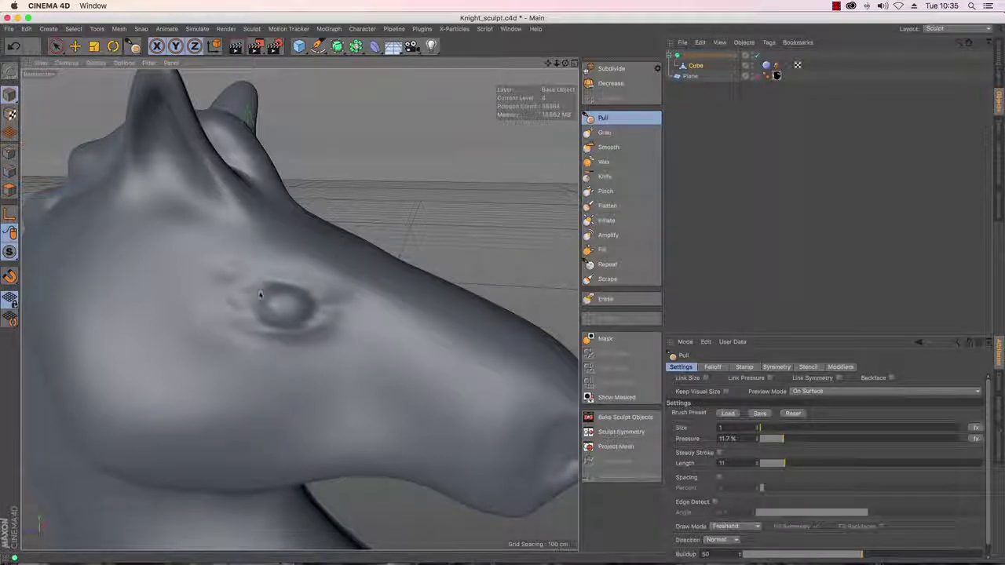
left_click_drag(557, 62, 503, 67)
left_click_drag(565, 63, 589, 65)
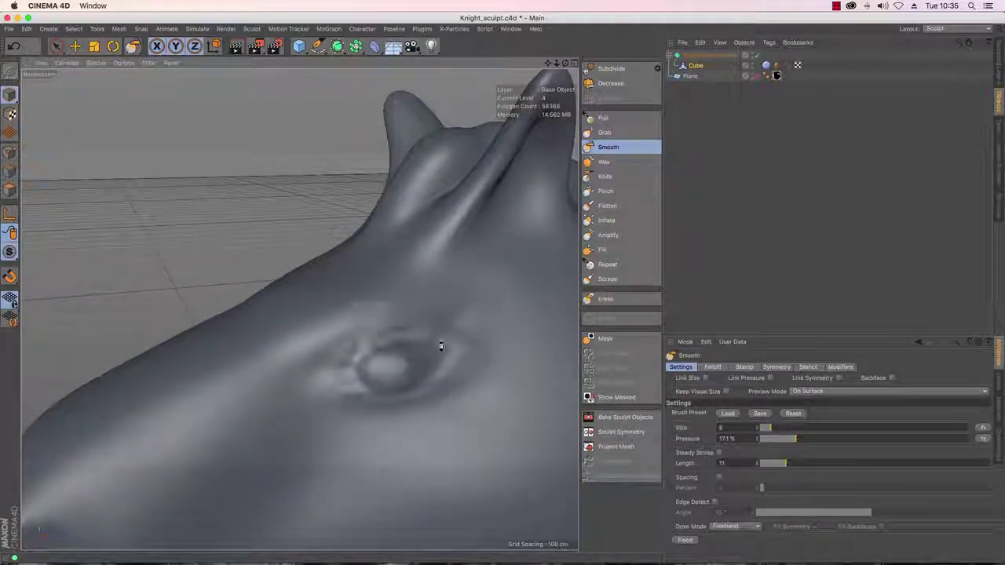
left_click_drag(354, 357, 350, 374, "shift")
mouse_move(424, 341)
left_mouse_down()
mouse_move(358, 366)
mouse_move(428, 369)
left_mouse_up()
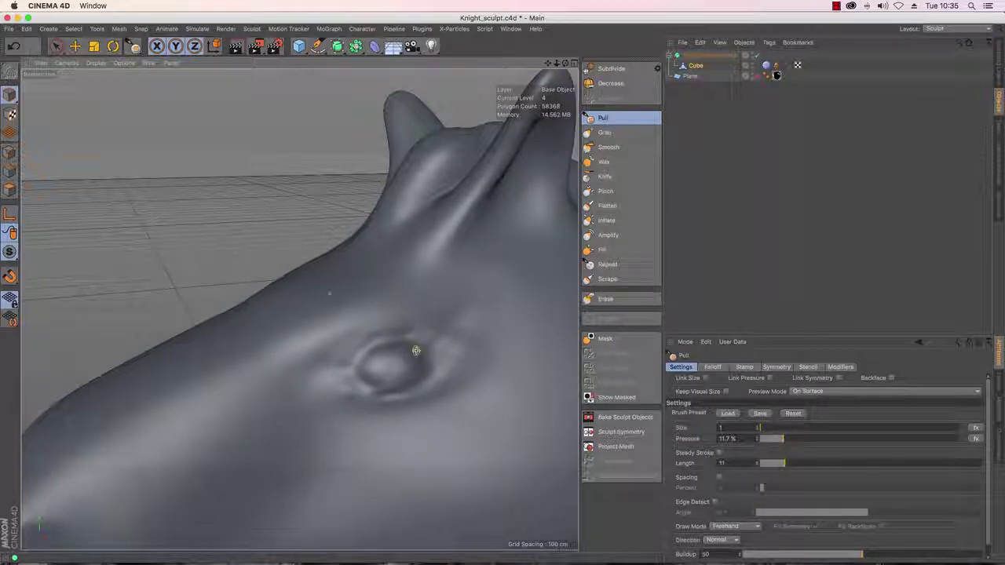
Define the eyelid rim and both eye corners with the Pull and Smooth brushes, and select the Grab brush for shape adjustments.
left_click_drag(299, 310, 534, 306, "alt")
middle_click_drag(267, 357, 340, 338, "alt")
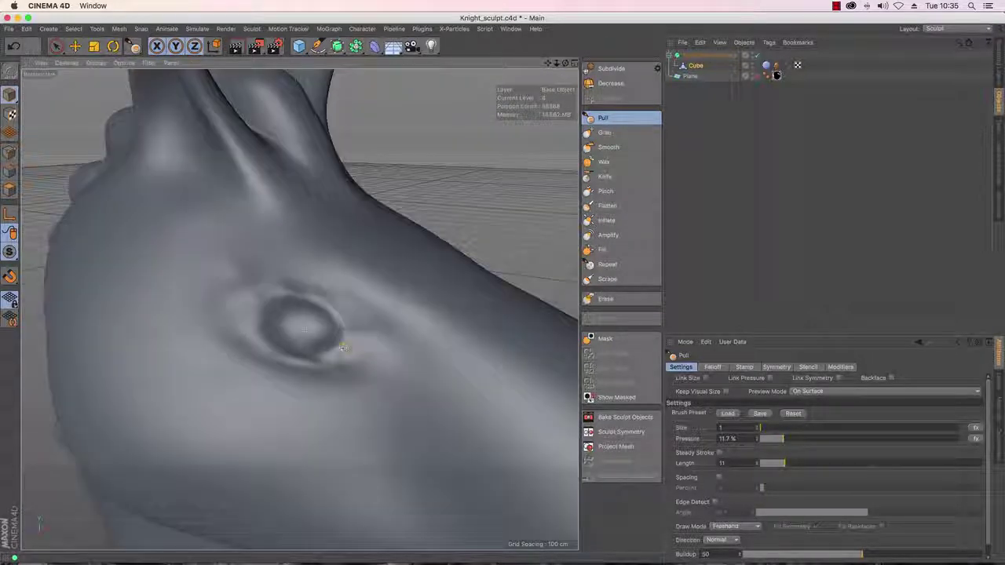
left_click_drag(340, 339, 337, 339, "shift")
mouse_move(251, 302)
left_mouse_down()
mouse_move(336, 359)
mouse_move(274, 352)
left_mouse_up()
right_click_drag(317, 299, 278, 309, "alt")
middle_click_drag(278, 310, 298, 310)
left_click(604, 131)
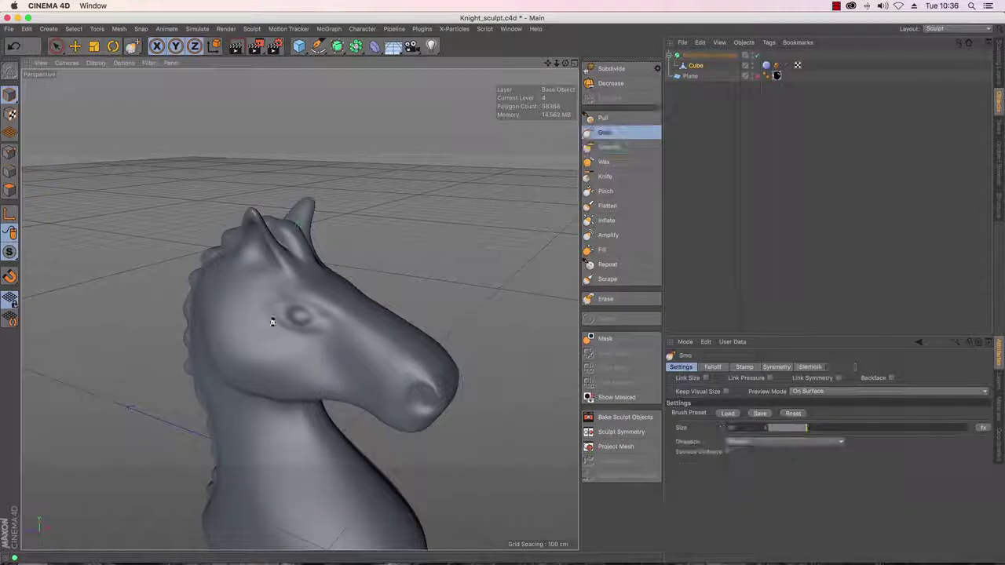
Carve grooves between the upper mane tufts with the inverted Pull brush at size 3.
left_click_drag(557, 63, 409, 72)
left_click_drag(557, 63, 617, 71)
left_click(604, 118)
left_click_drag(426, 285, 383, 281, "ctrl")
left_click_drag(467, 325, 450, 319, "ctrl")
left_click_drag(479, 367, 456, 357, "ctrl")
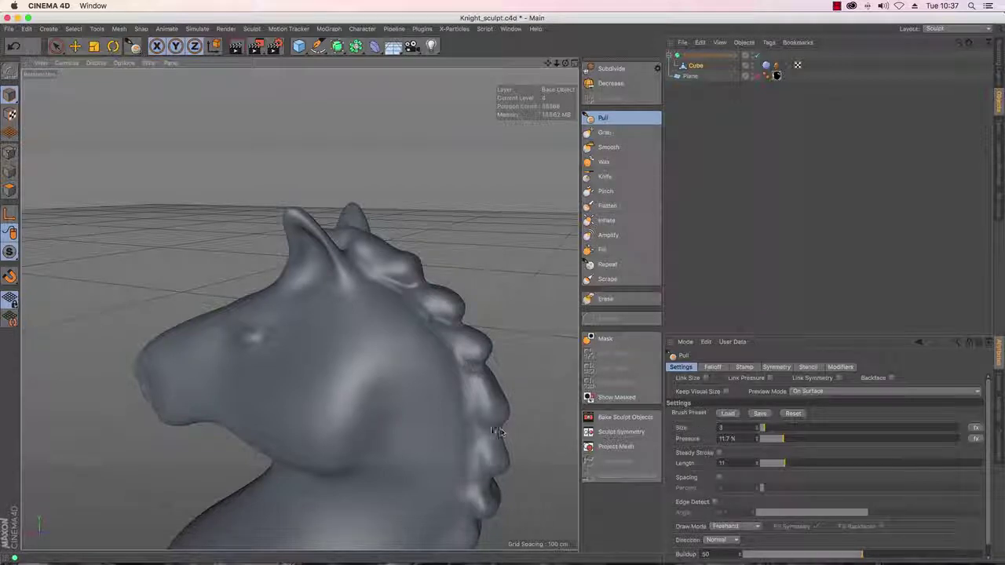
Deepen the crease where the mane tufts meet the head and neck, using the inverted Pull brush at size 3.
mouse_move(388, 258)
left_mouse_down("alt")
mouse_move(294, 303)
mouse_move(259, 269)
mouse_move(271, 297)
mouse_move(225, 327)
left_mouse_up("alt")
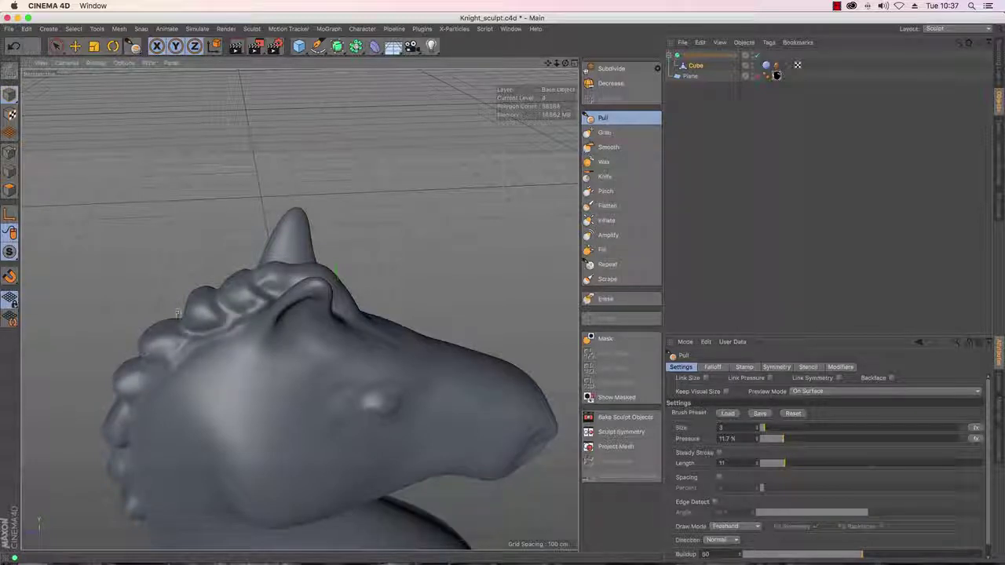
left_click_drag(526, 74, 547, 63)
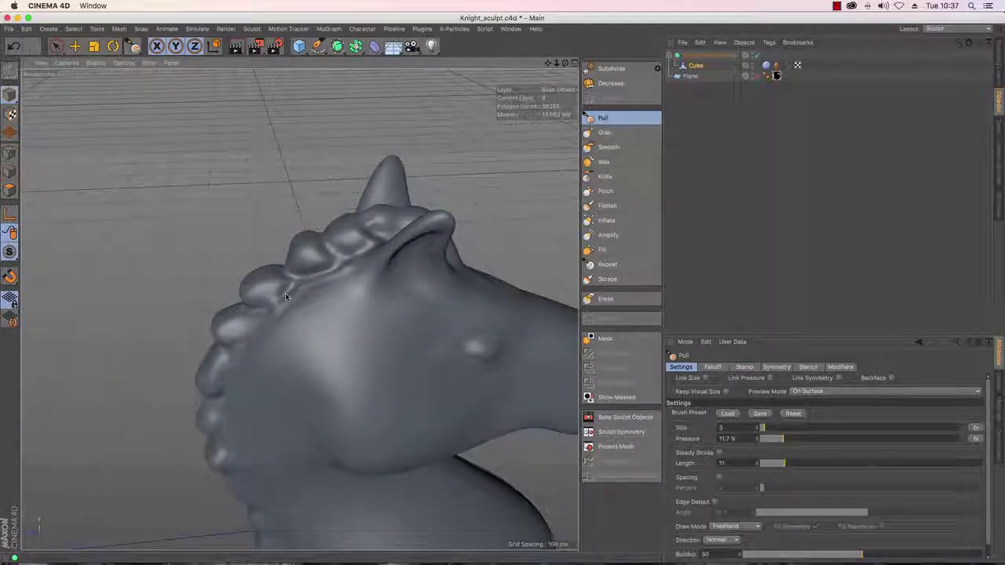
left_click_drag(243, 310, 312, 271, "alt")
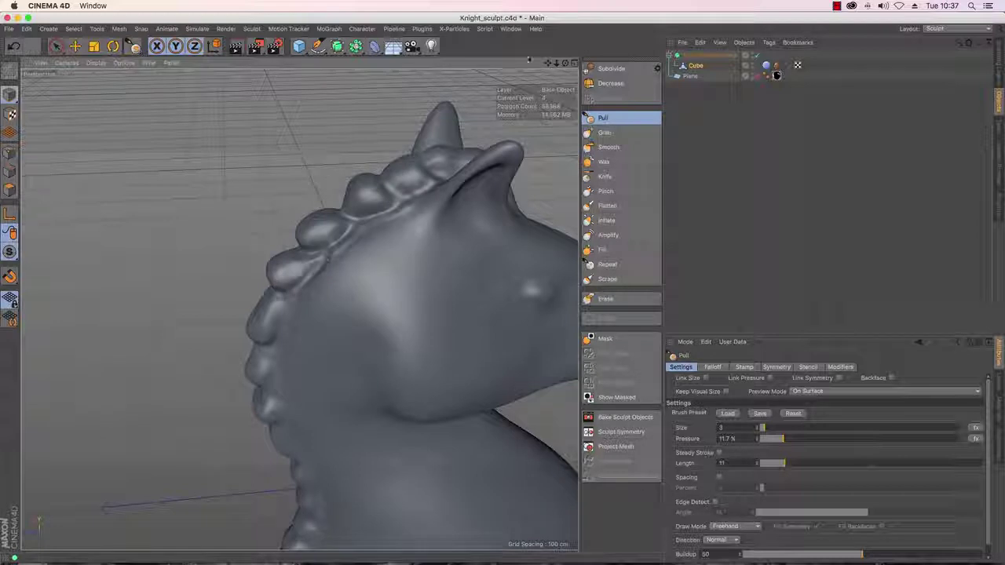
middle_click_drag(328, 259, 353, 218, "alt")
left_click_drag(311, 254, 303, 282, "ctrl")
mouse_move(299, 324)
left_mouse_down("alt")
mouse_move(344, 347)
mouse_move(299, 299)
mouse_move(294, 310)
mouse_move(247, 326)
left_mouse_up("alt")
Enable X (YZ) symmetry for the Pinch brush and sharpen the mane tufts down the back of the head.
left_click(607, 205)
left_click(606, 191)
left_click(776, 367)
left_click(698, 424)
left_click_drag(312, 118, 312, 192)
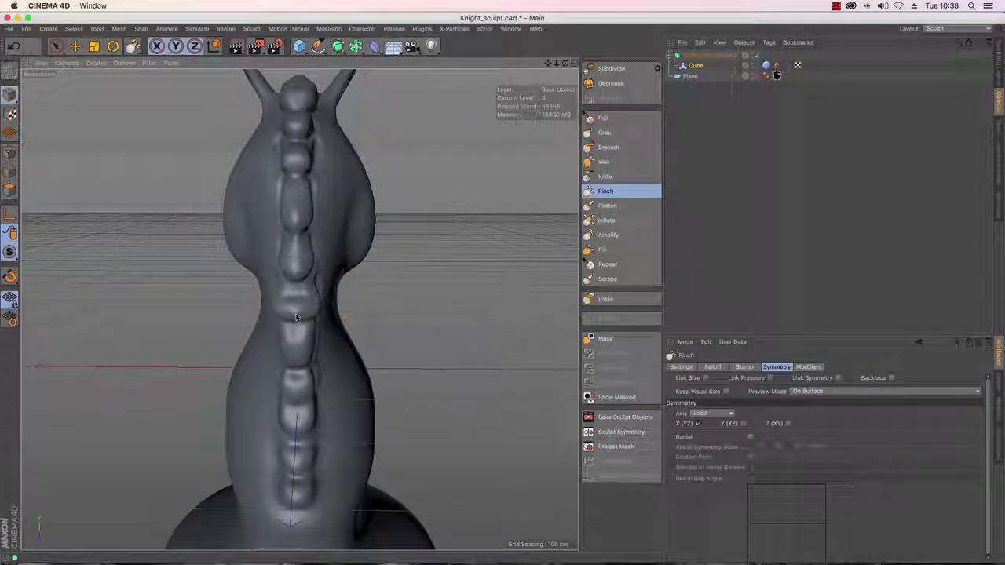
mouse_move(294, 317)
left_mouse_down("alt")
mouse_move(299, 309)
mouse_move(281, 346)
left_mouse_up("alt")
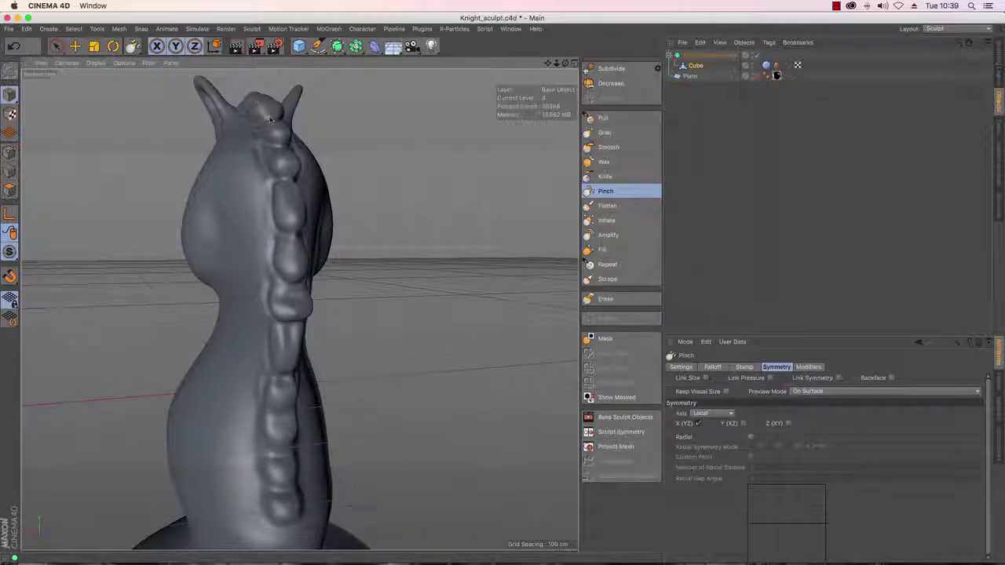
left_click_drag(291, 174, 282, 213)
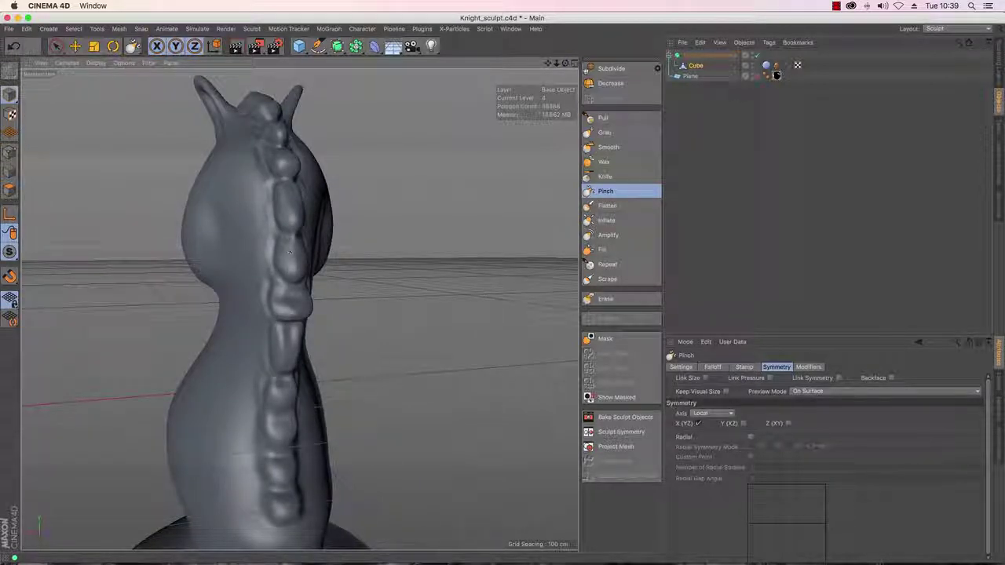
Reshape the protruding mane tuft at the nape with the Grab brush and refine the mane with the Pinch and Smooth brushes.
left_click(605, 132)
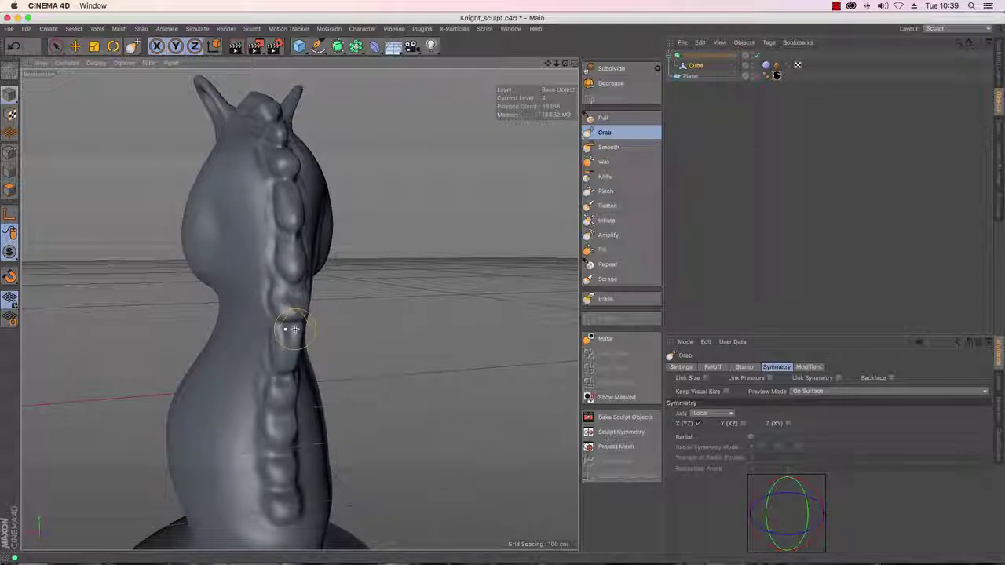
left_click(605, 191)
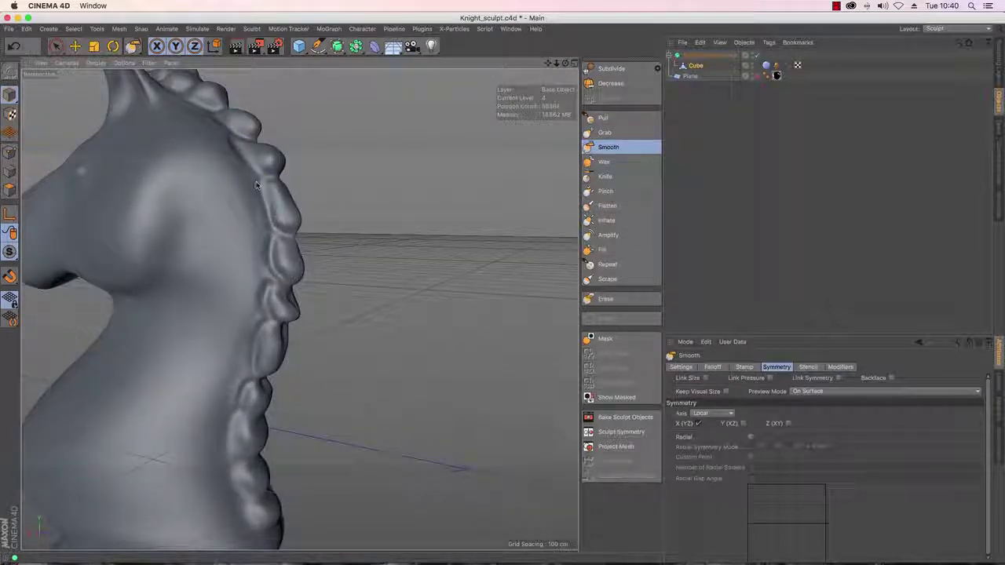
mouse_move(289, 302)
left_mouse_down("alt")
mouse_move(301, 283)
mouse_move(330, 285)
left_mouse_up("alt")
Examine the whole knight from the front, side and back to check the head, mane and base.
scroll(360, 492, "down", 5)
left_click_drag(472, 251, 390, 257, "alt")
left_click_drag(557, 62, 483, 65)
left_click_drag(564, 64, 463, 72)
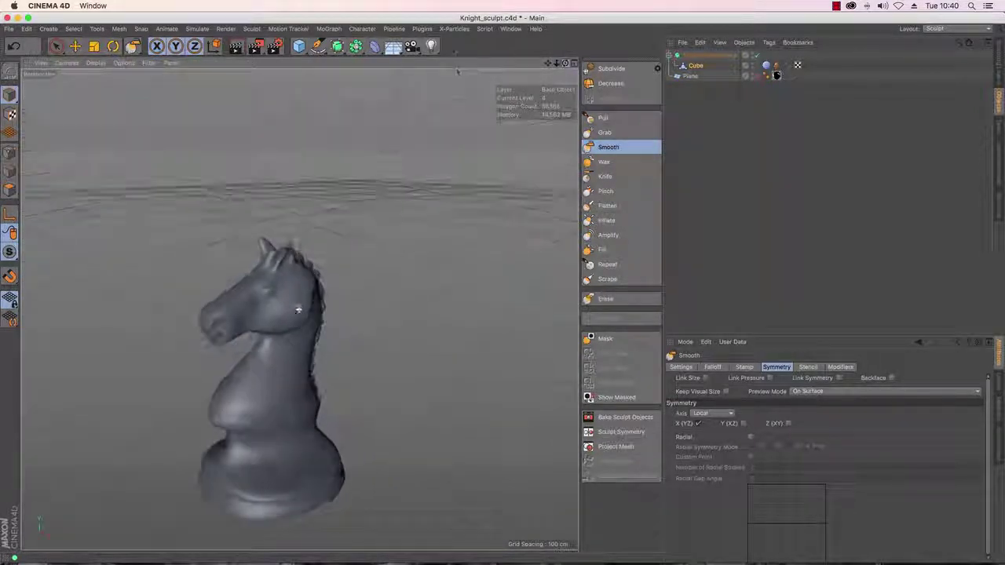
left_click_drag(547, 55, 611, 4)
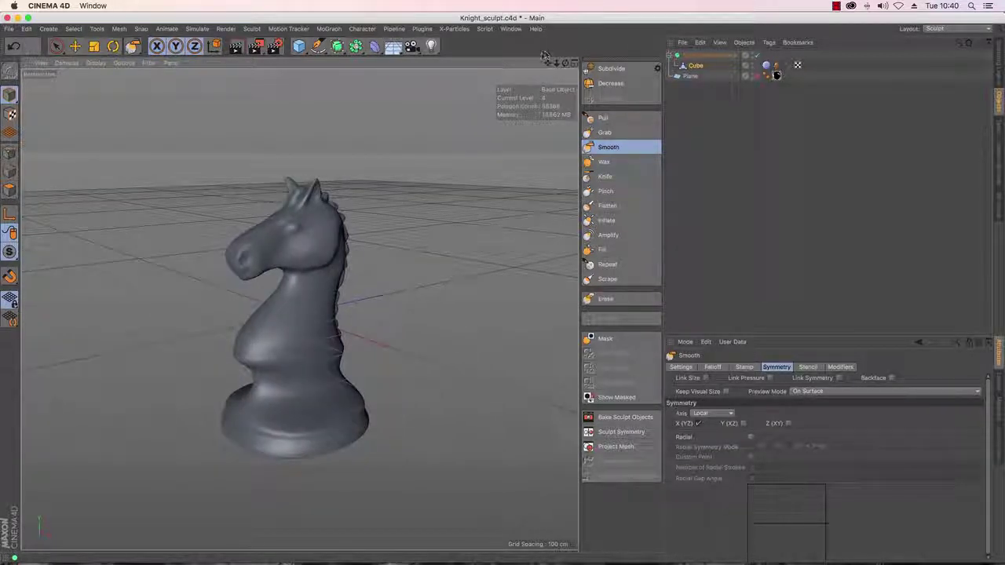
left_click_drag(550, 68, 561, 39)
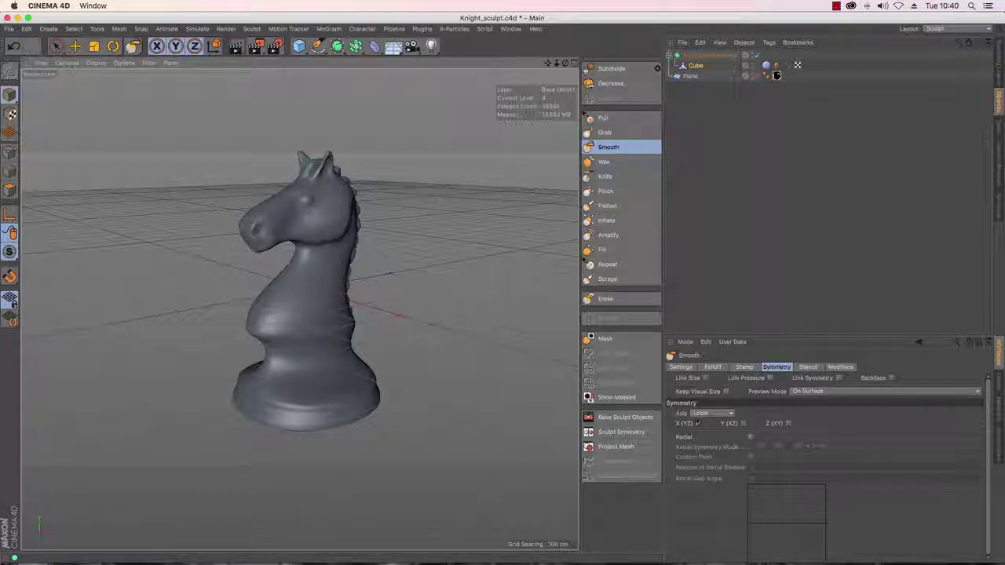
left_click_drag(565, 63, 514, 31)
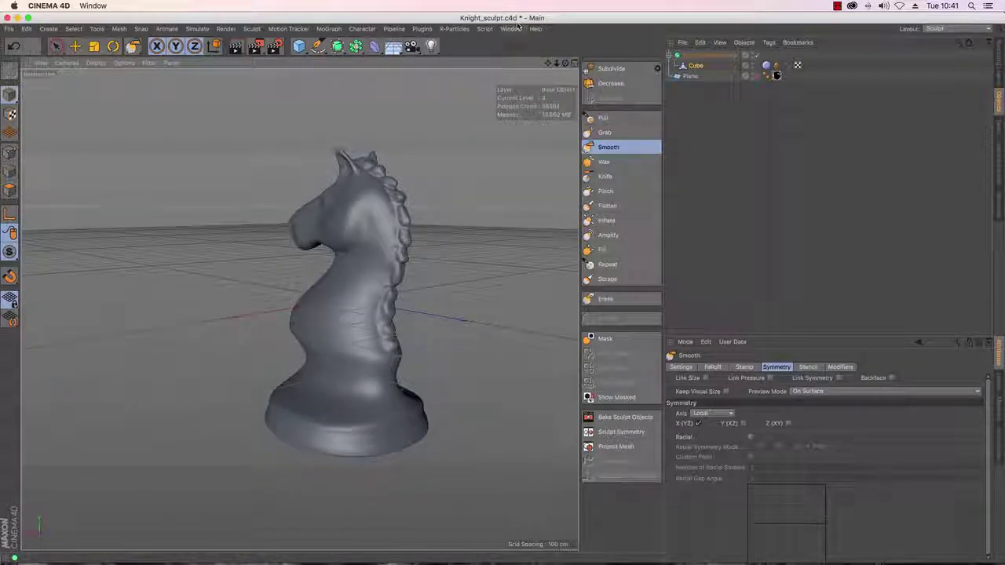
left_click_drag(556, 63, 574, 63)
scroll(299, 309, "up", 2)
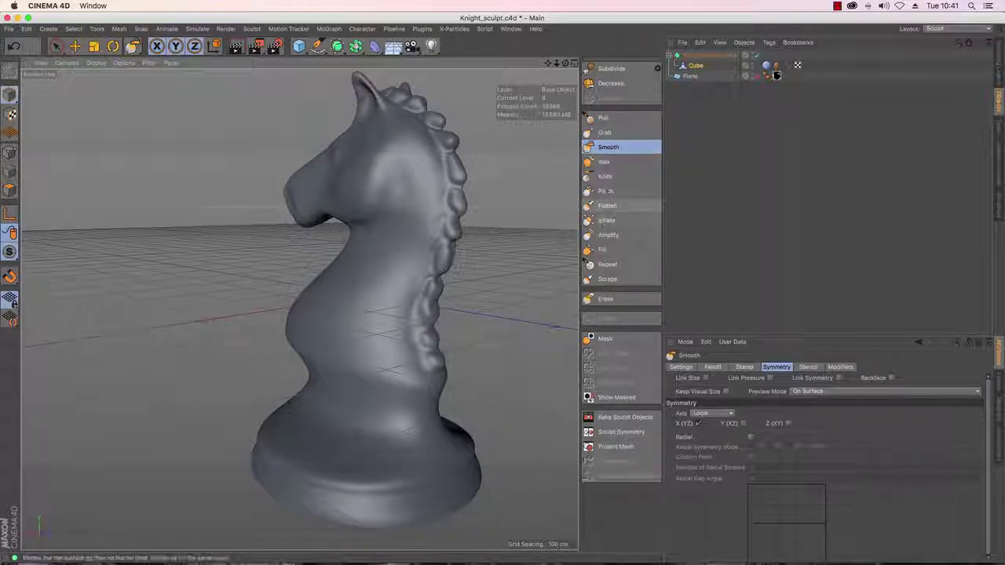
left_click_drag(565, 63, 625, 73)
left_click_drag(298, 309, 302, 311, "alt")
mouse_move(557, 64)
left_mouse_down()
mouse_move(519, 89)
mouse_move(549, 66)
mouse_move(561, 76)
mouse_move(551, 62)
left_mouse_up()
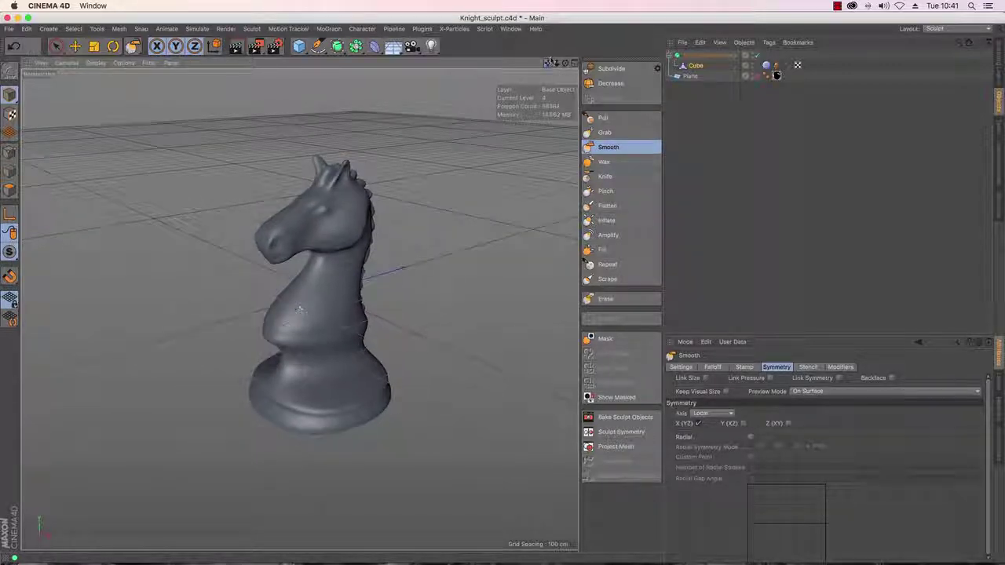